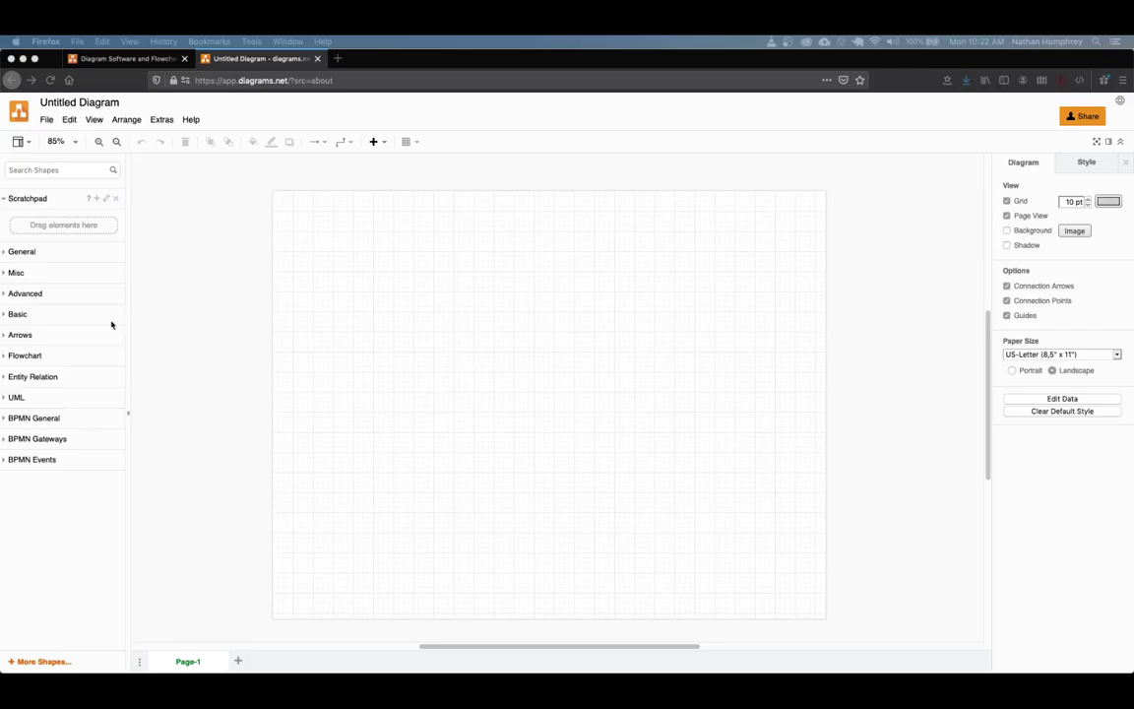
- Place two BPMN pools on the page, one below the other with their left edges aligned
left_click(52, 421)
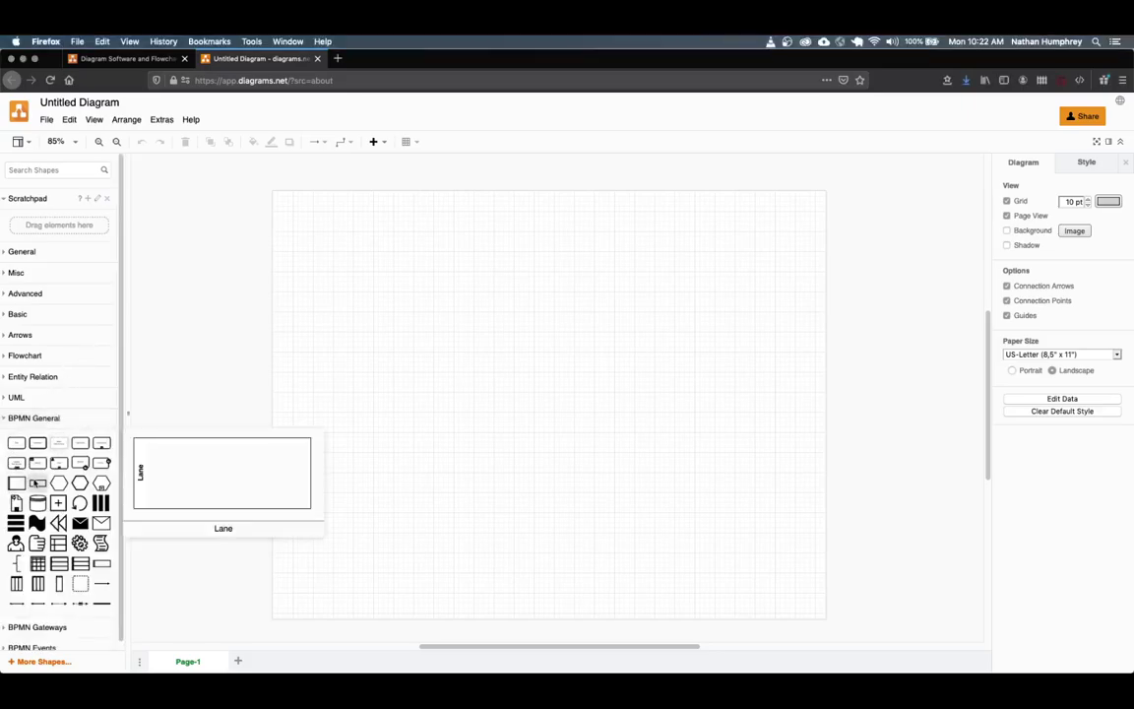
left_click_drag(16, 482, 331, 230)
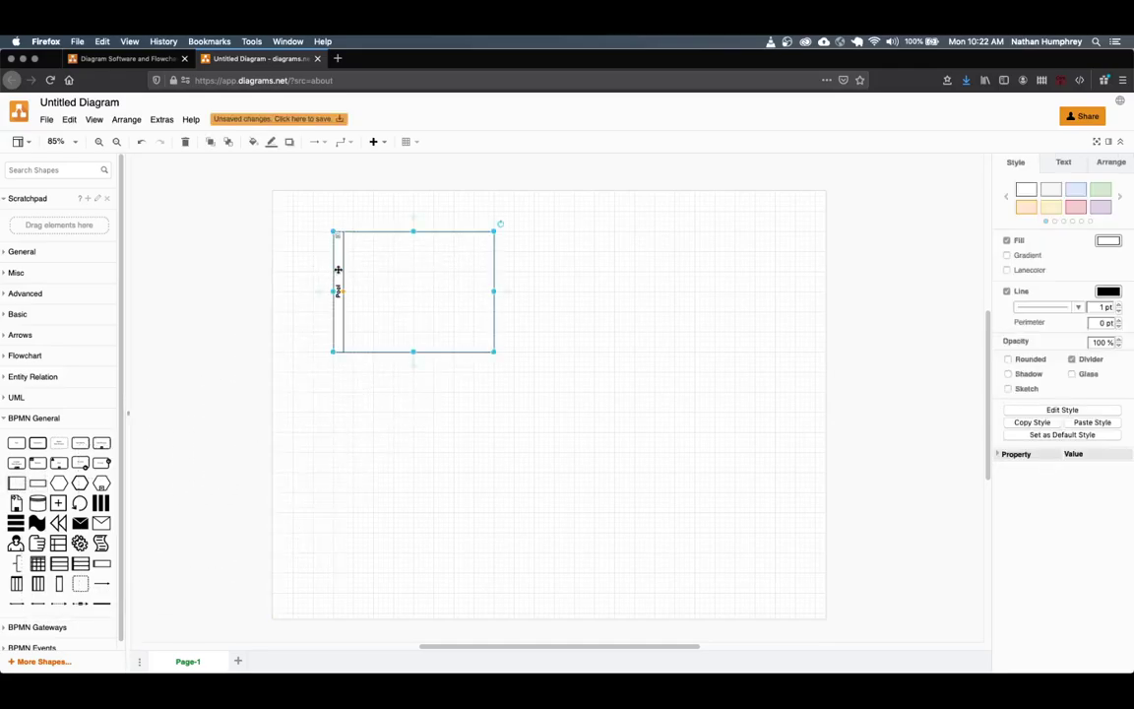
mouse_move(20, 485)
left_click_drag(20, 485, 332, 392)
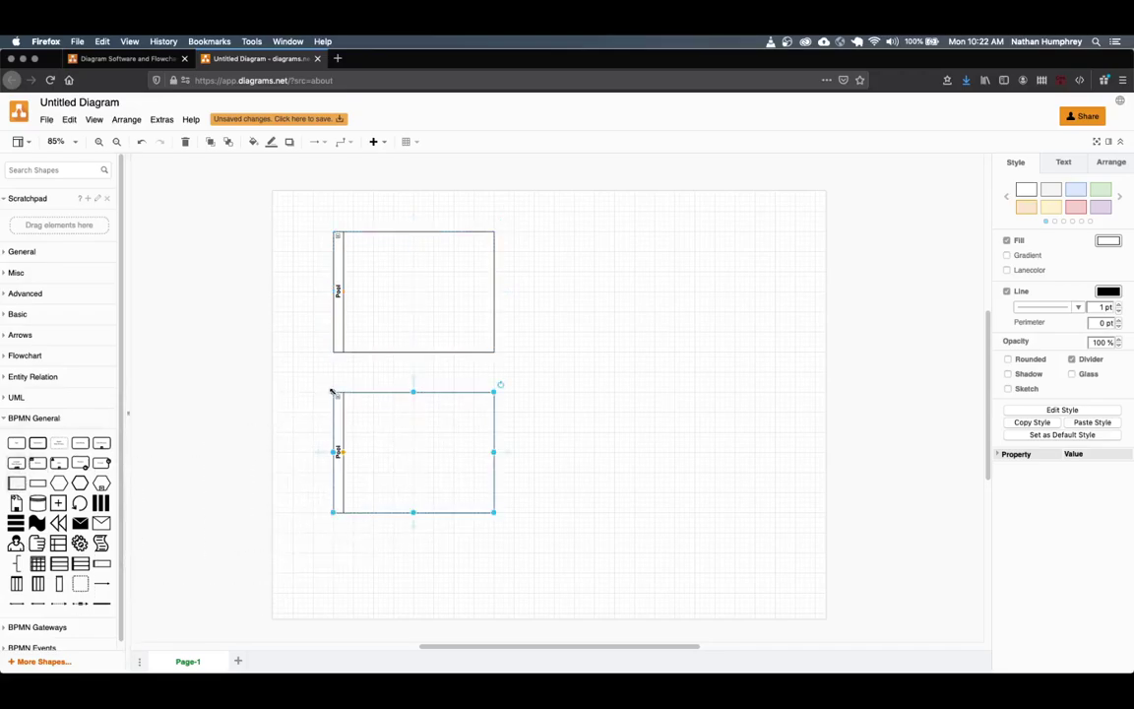
- Label the upper pool "Student" and the lower pool "Program Area"
double_click(340, 286)
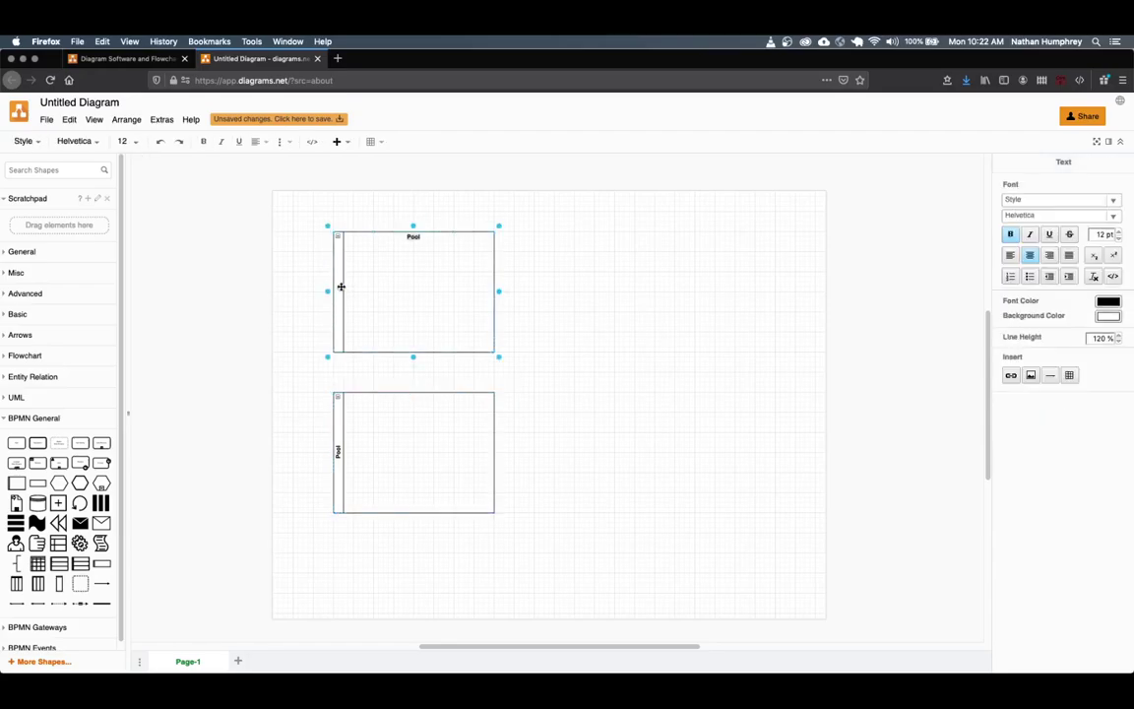
type("Student")
double_click(337, 443)
key("BackSpace")
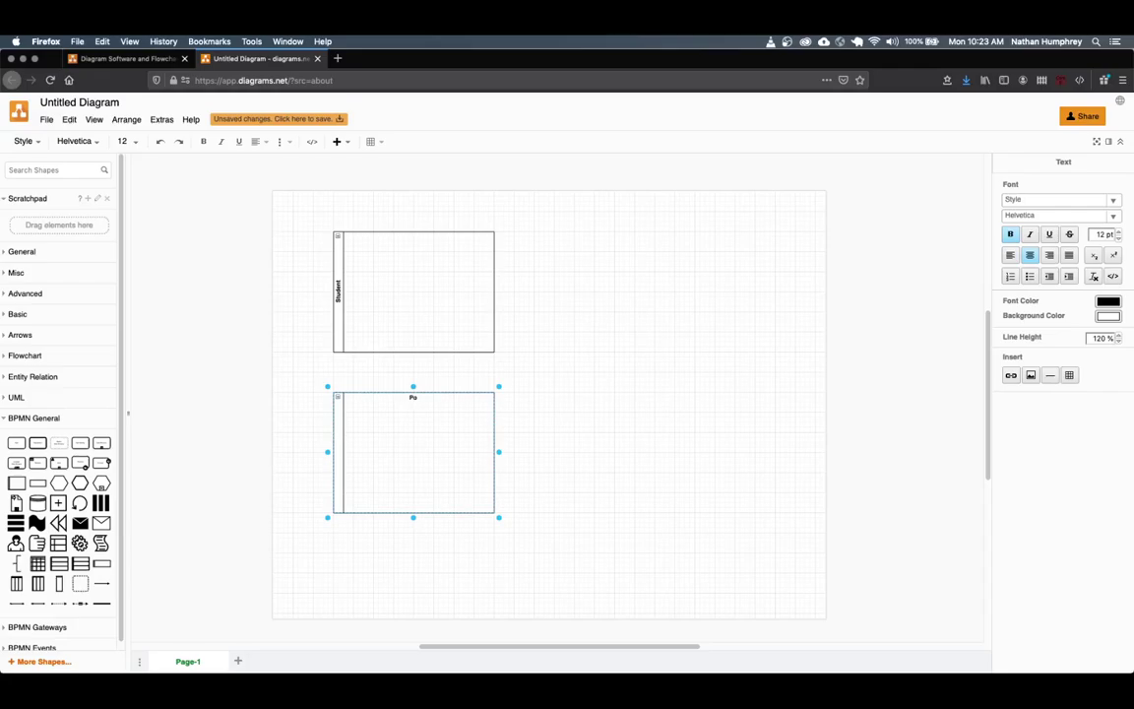
type("Program Area")
left_click(557, 440)
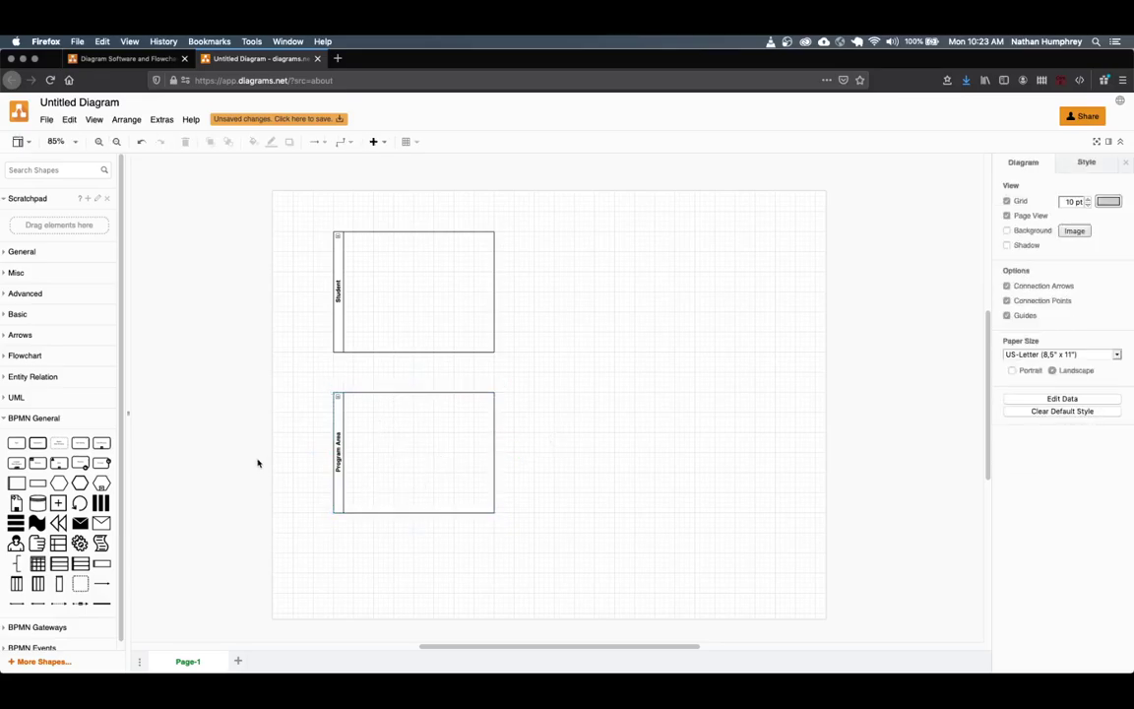
- Add a lane inside the Program Area pool and label it "Admin"
mouse_move(41, 486)
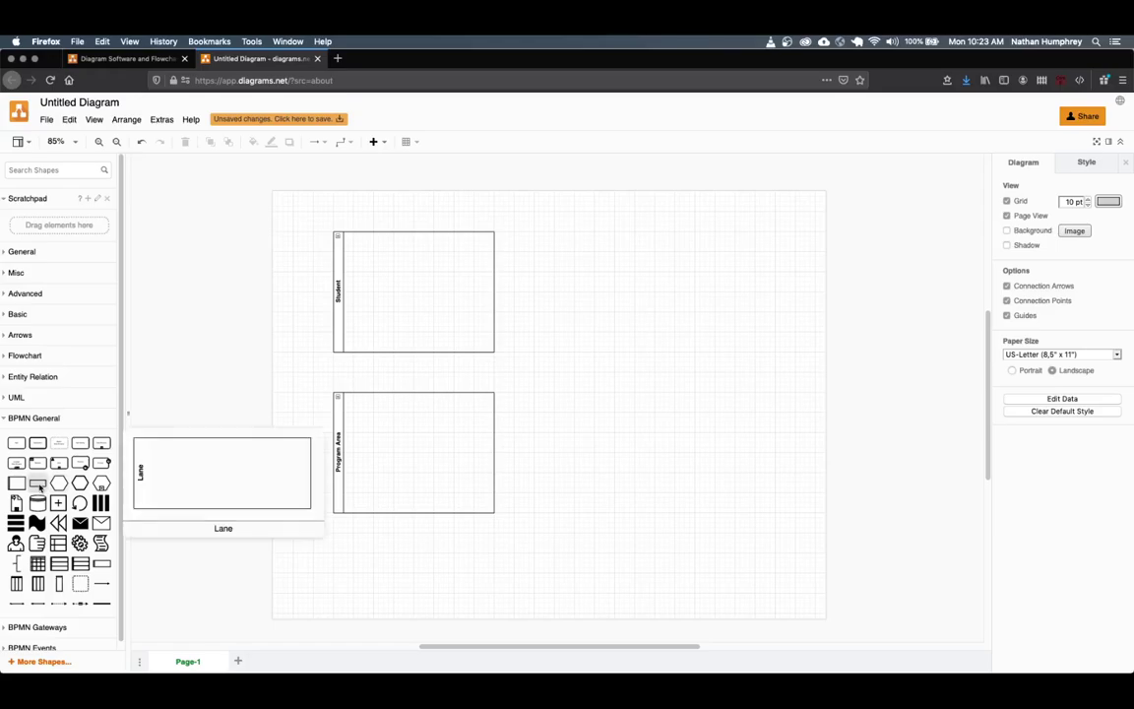
left_click_drag(40, 486, 344, 396)
double_click(349, 414)
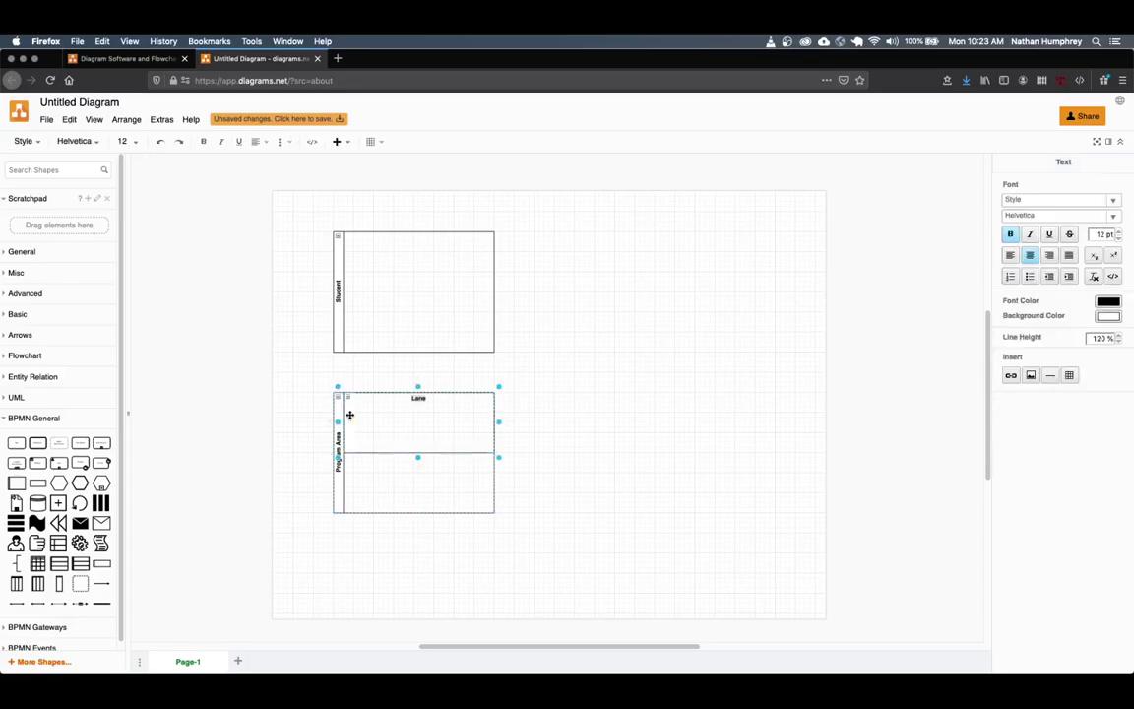
type("Admin")
- Add a second lane below the Admin lane in the Program Area pool and label it "Program Chair"
left_click_drag(34, 440, 348, 473)
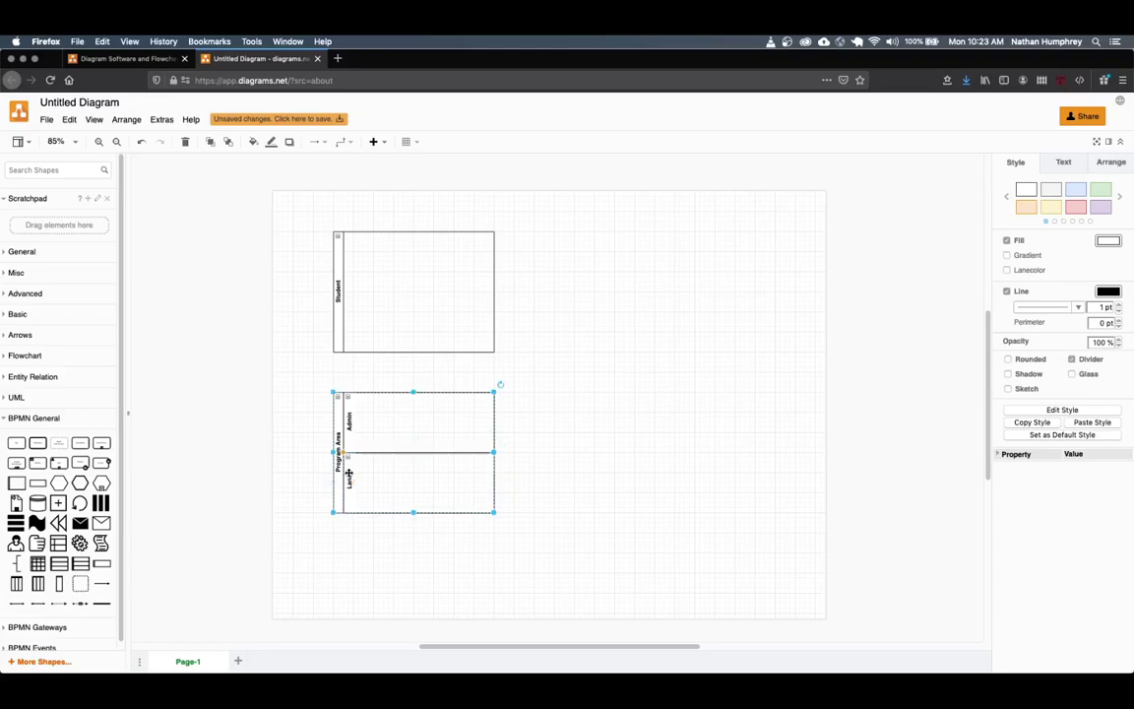
double_click(348, 473)
type("Program Chair")
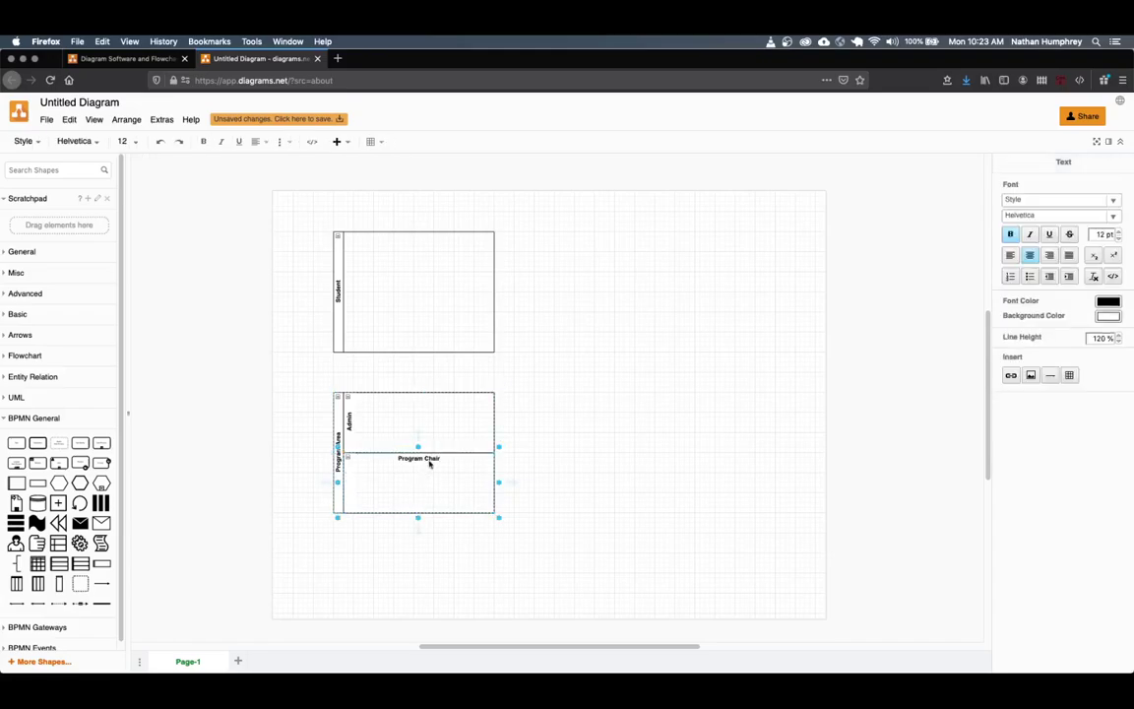
left_click(549, 456)
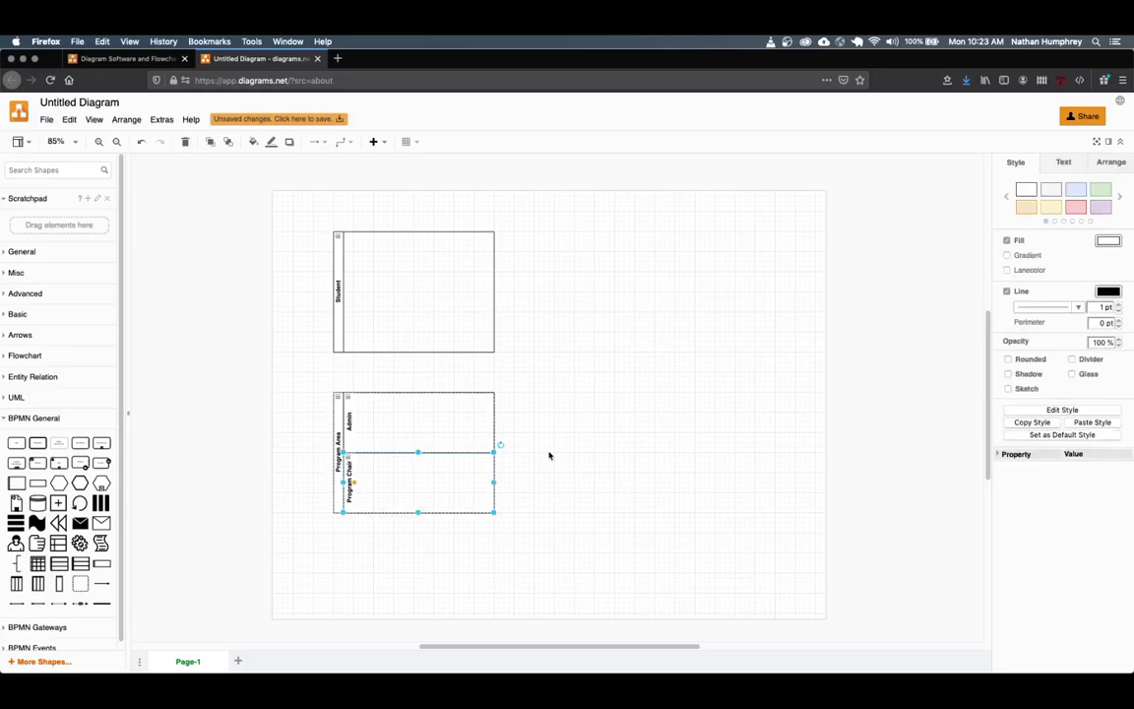
left_click(549, 455)
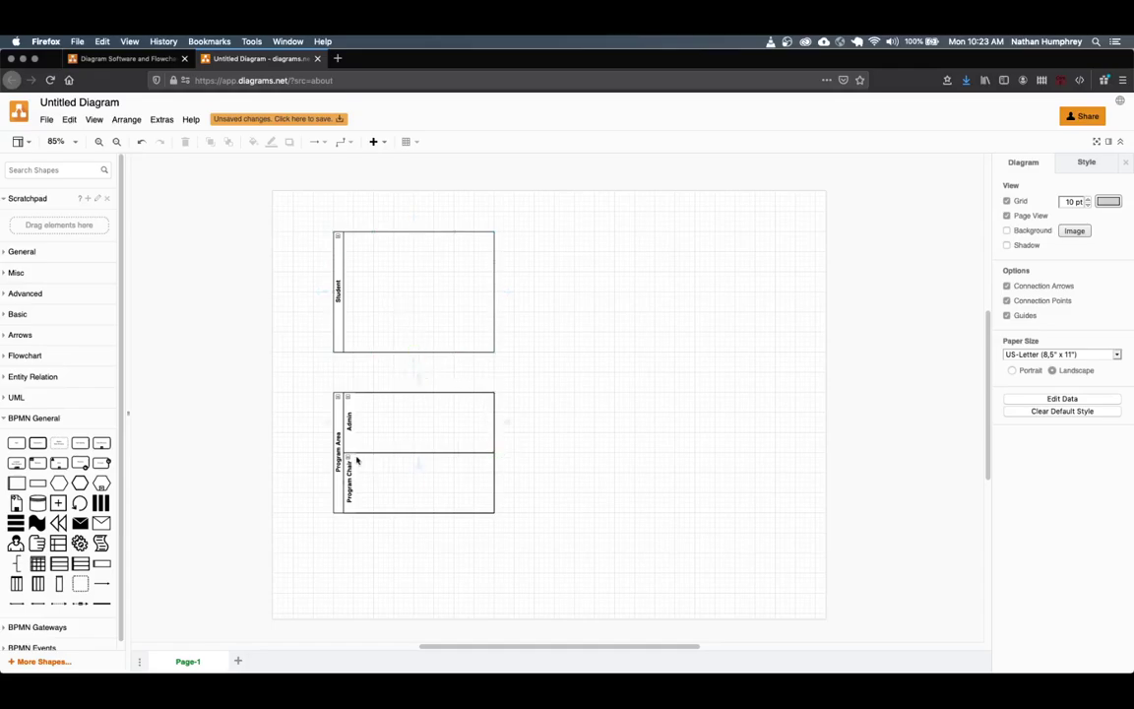
- Widen the Program Area pool, its Admin and Program Chair lanes, and the Student pool to a common right edge, with pools about 880 wide
left_click(336, 462)
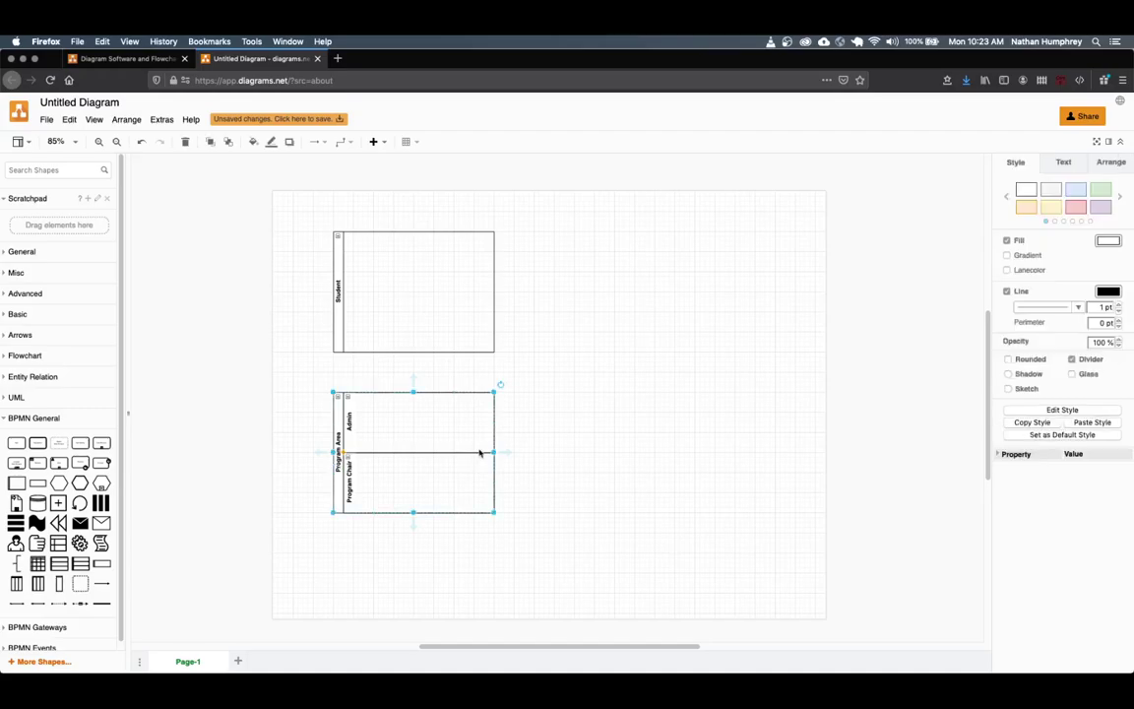
left_click_drag(493, 451, 771, 454)
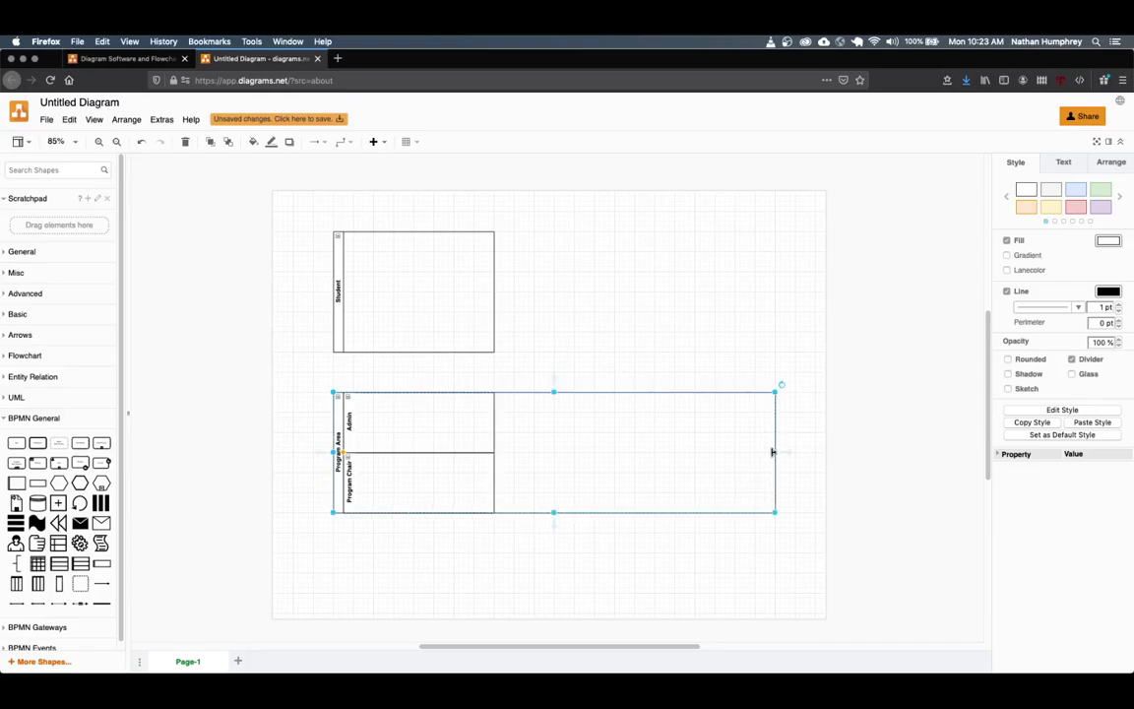
left_click(487, 427)
left_click_drag(495, 421, 775, 426)
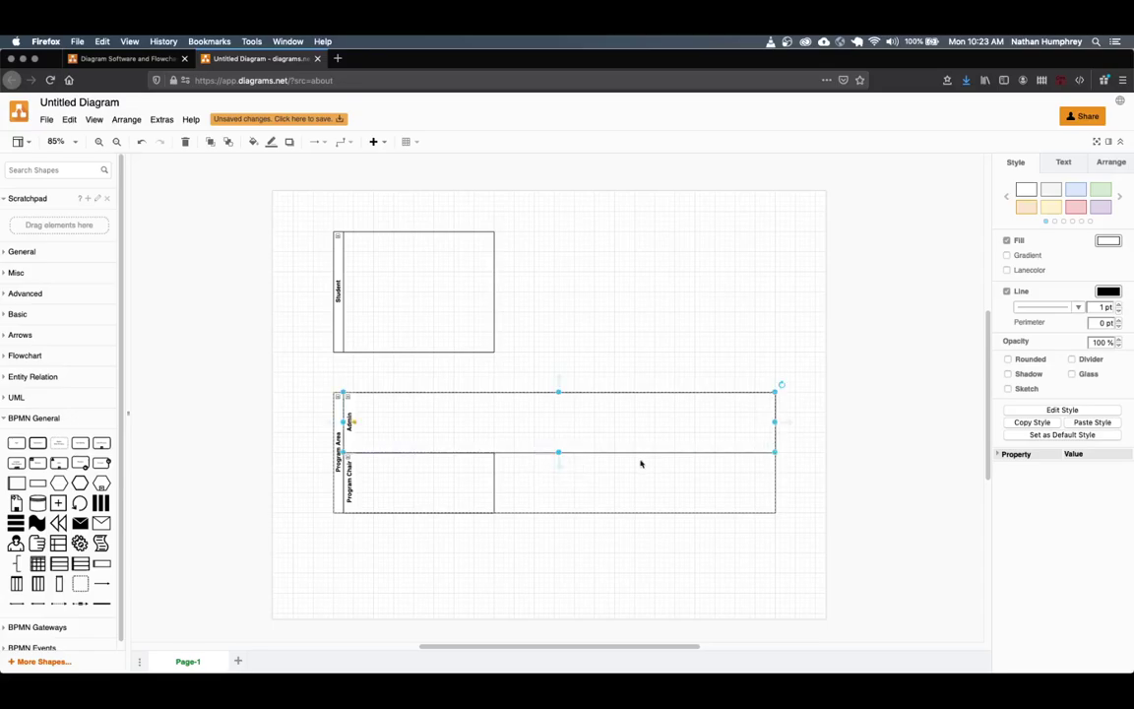
left_click(493, 481)
left_click_drag(493, 482, 769, 483)
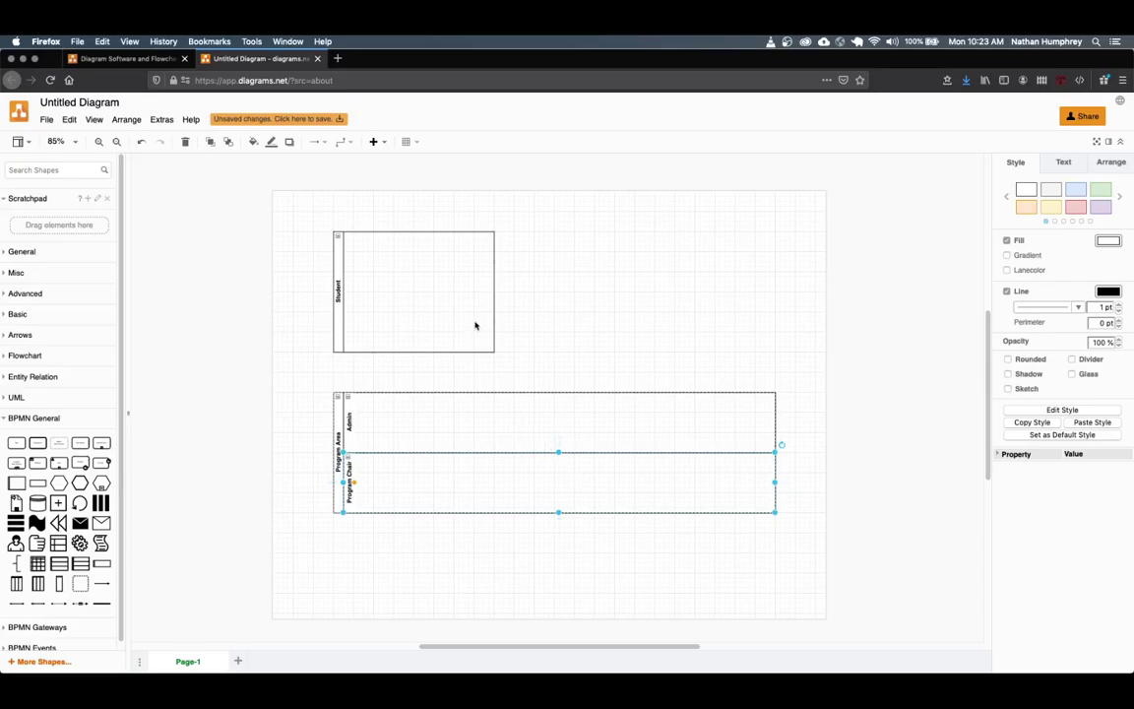
left_click_drag(493, 290, 773, 298)
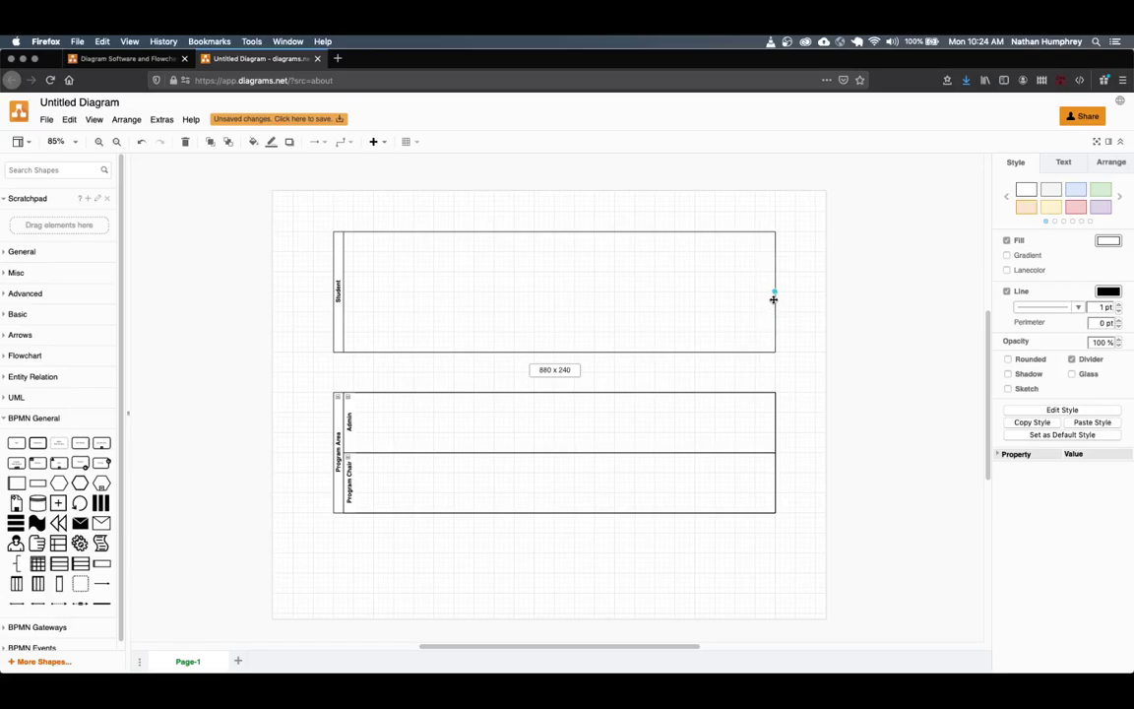
left_click(689, 369)
- Place a circular BPMN start event inside the Student pool, near its left end and about mid-height
scroll(669, 369, "down", 3)
scroll(635, 368, "up", 5)
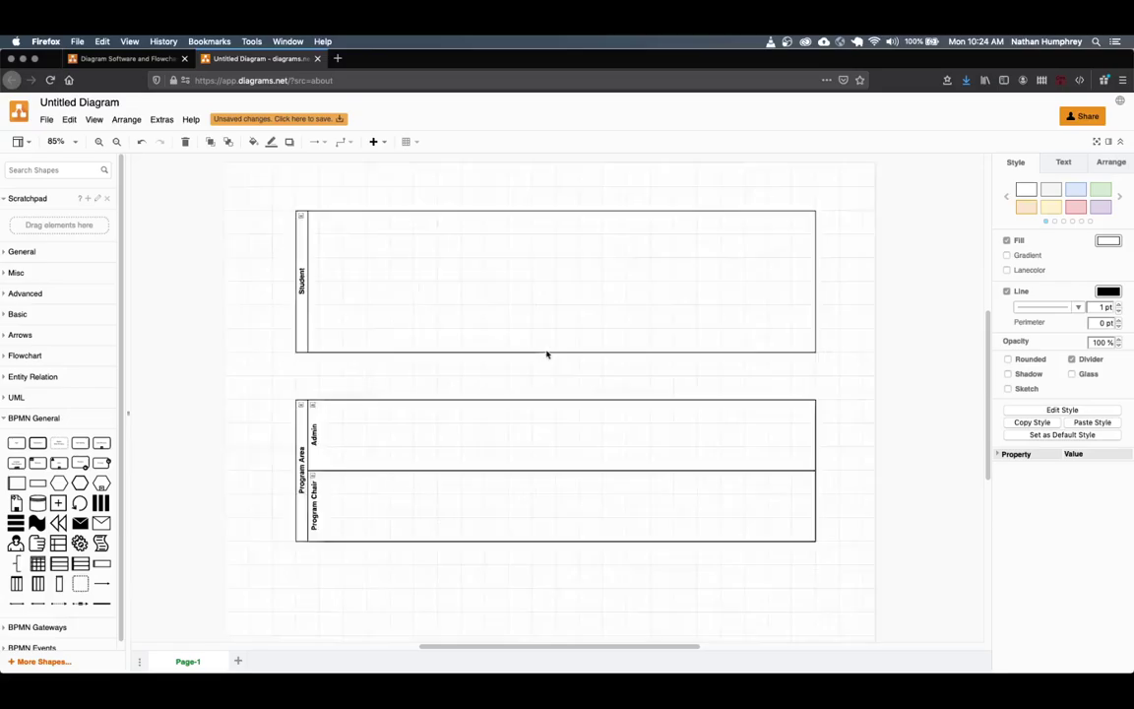
left_click(514, 349)
scroll(492, 348, "up", 3)
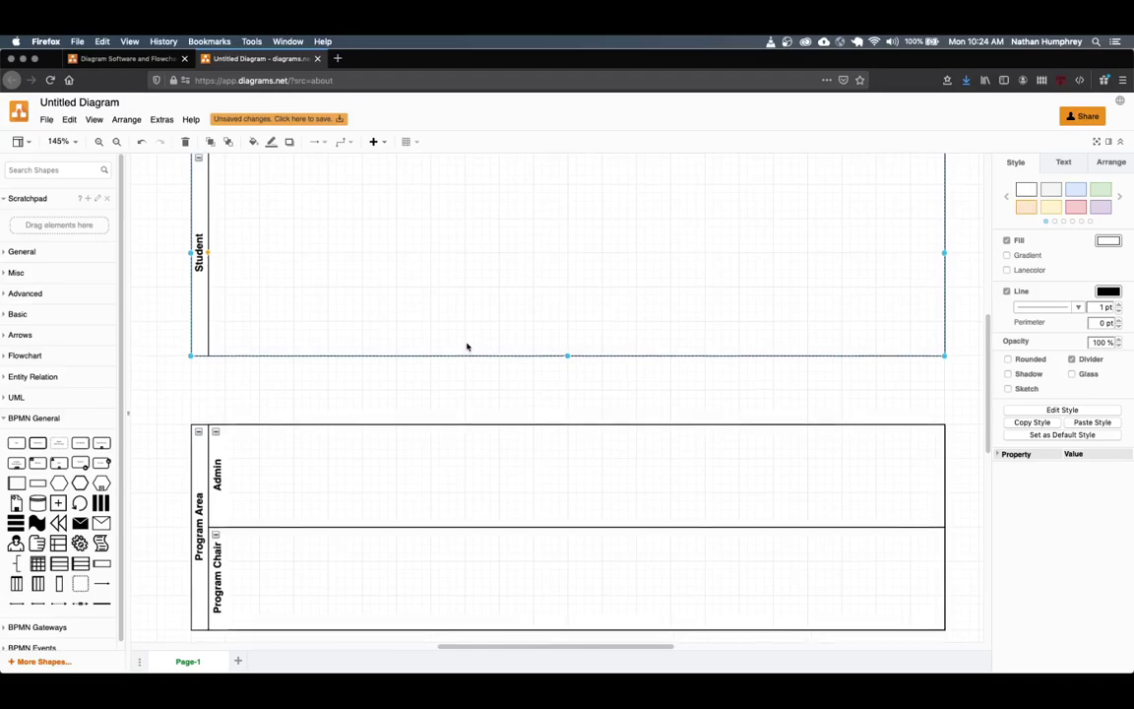
scroll(463, 345, "up", 1)
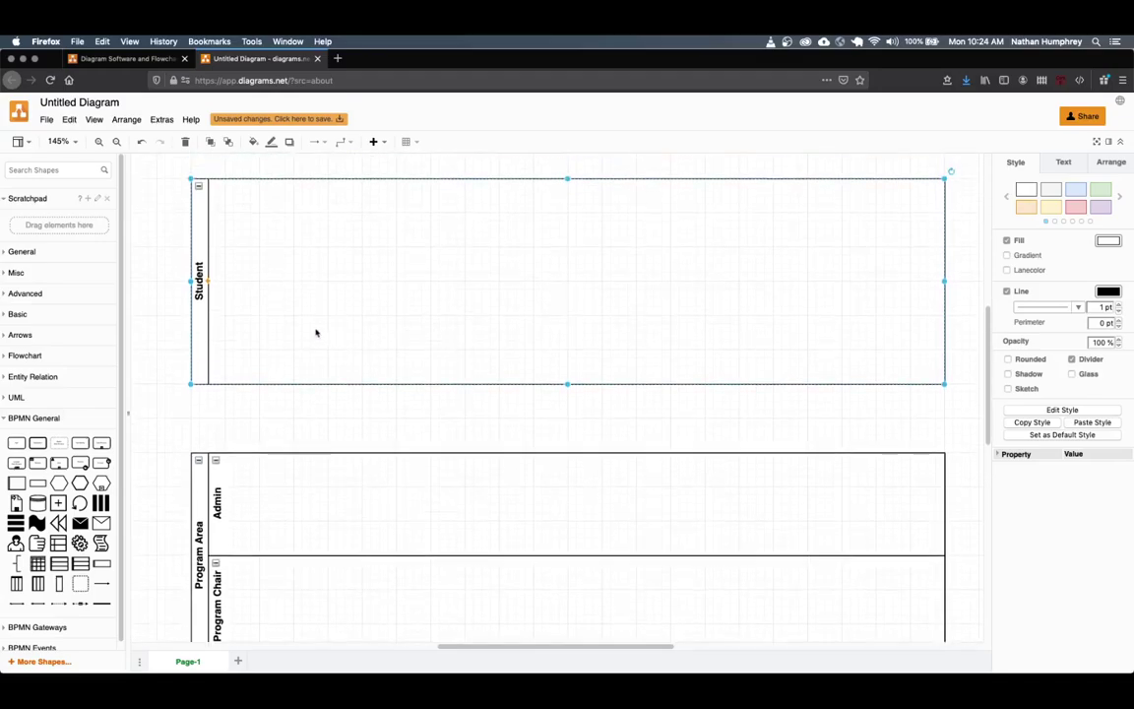
left_click(162, 316)
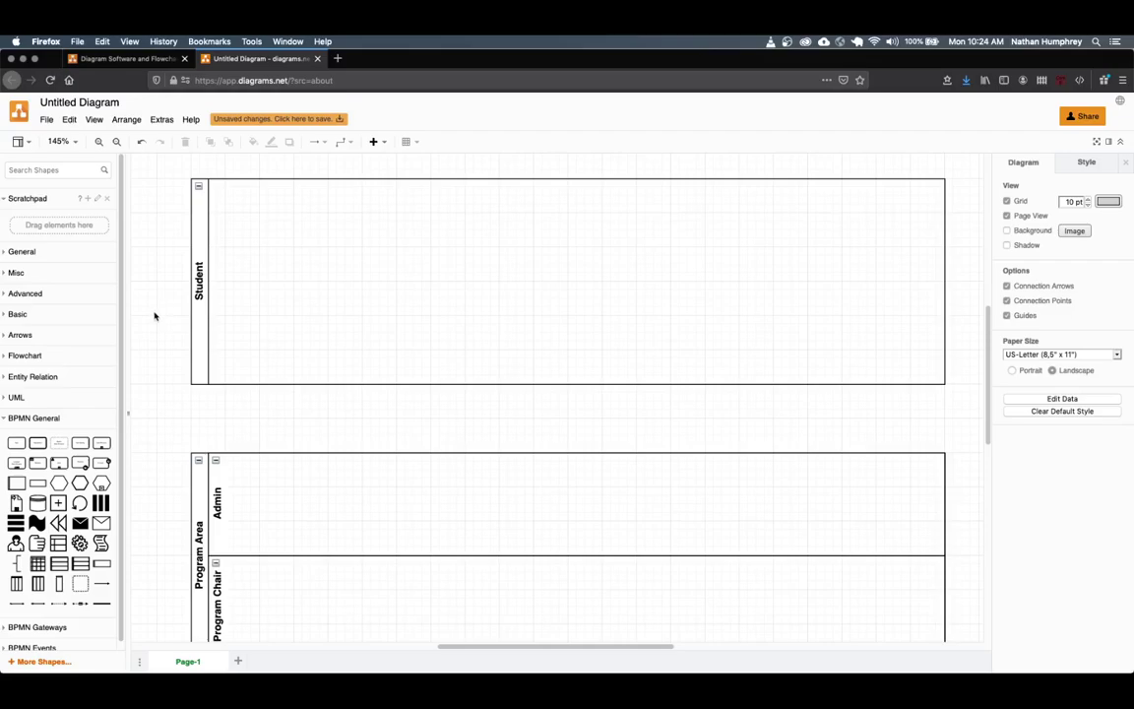
left_click(8, 417)
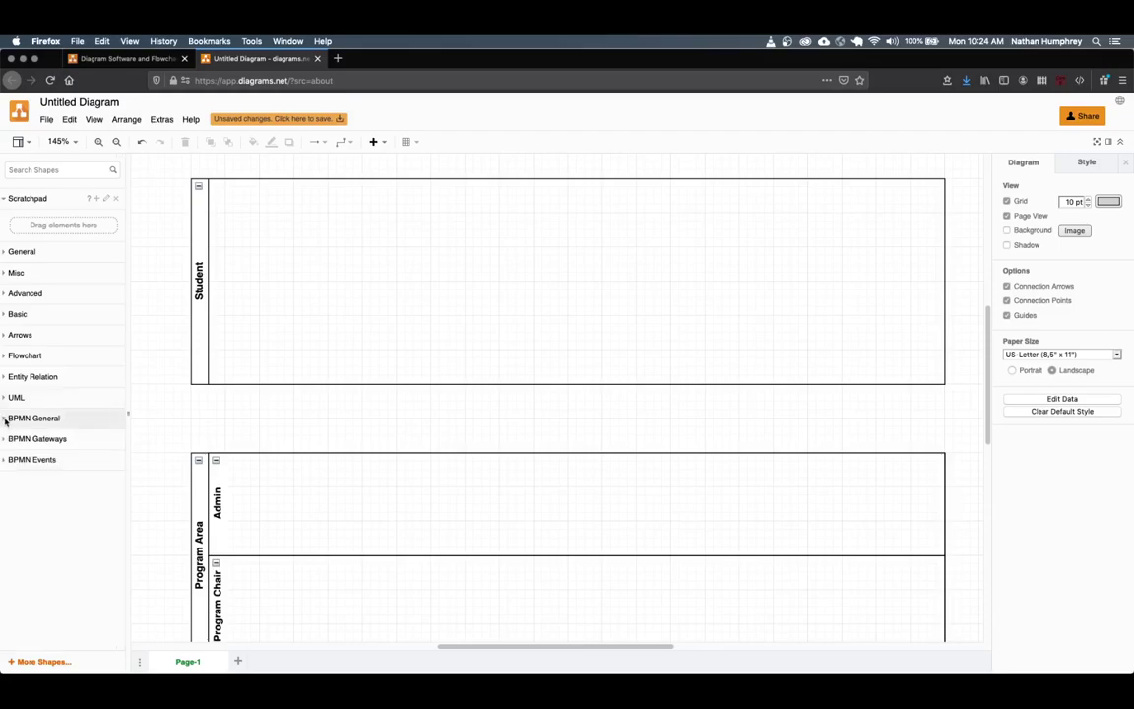
left_click(7, 458)
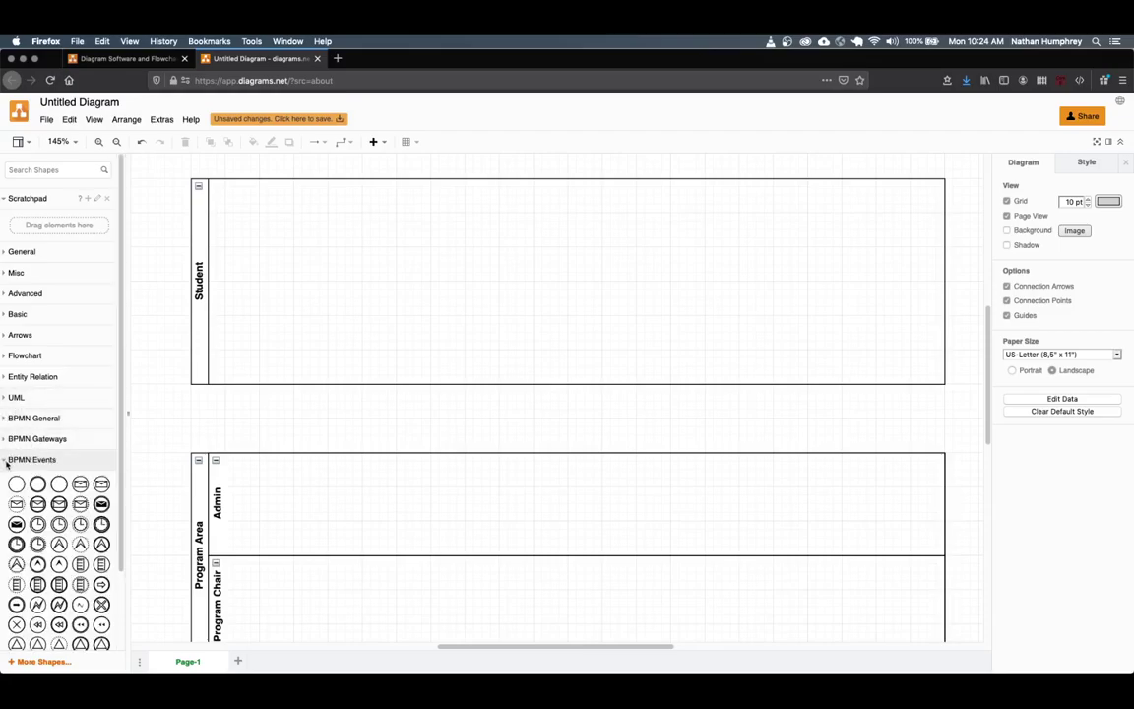
left_click_drag(37, 483, 237, 254)
left_click_drag(285, 288, 258, 277)
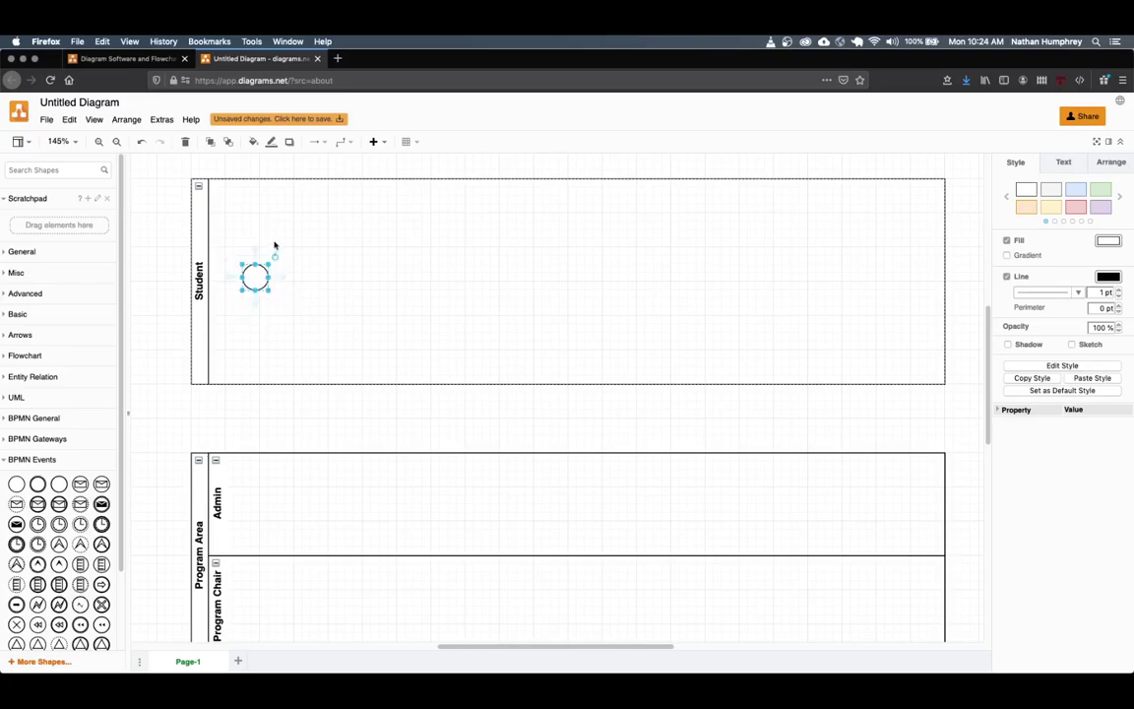
- Label the start event in the Student pool "Requires Advising"
type("Re")
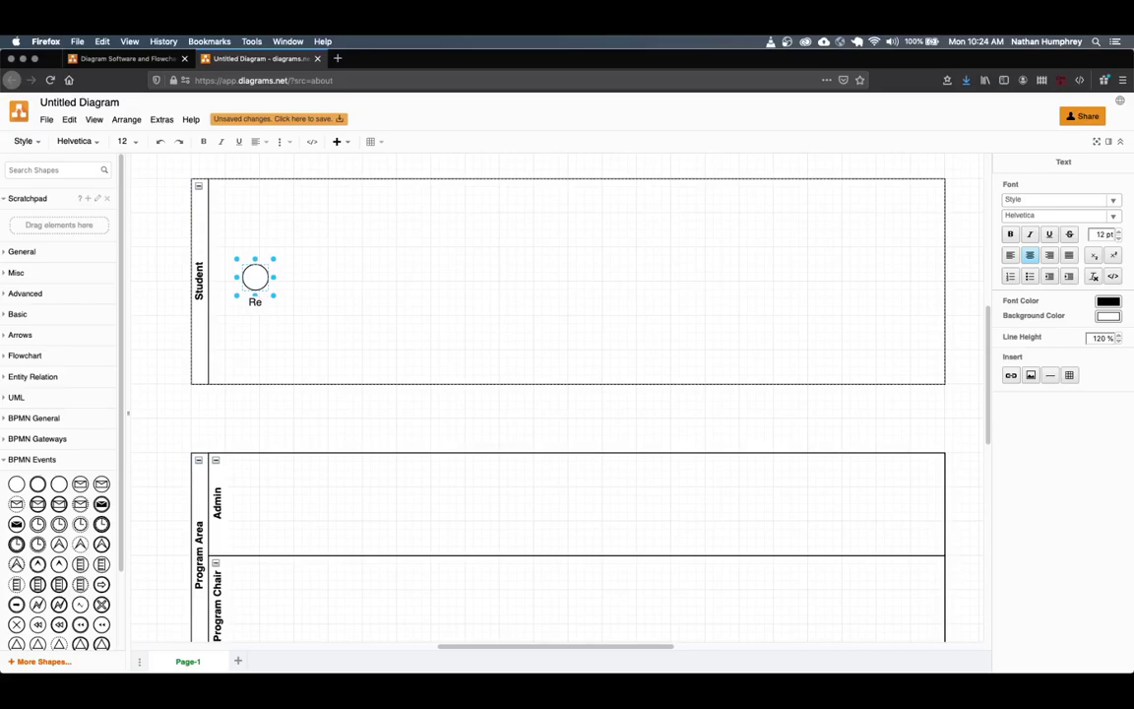
type("quires Advising")
left_click(301, 239)
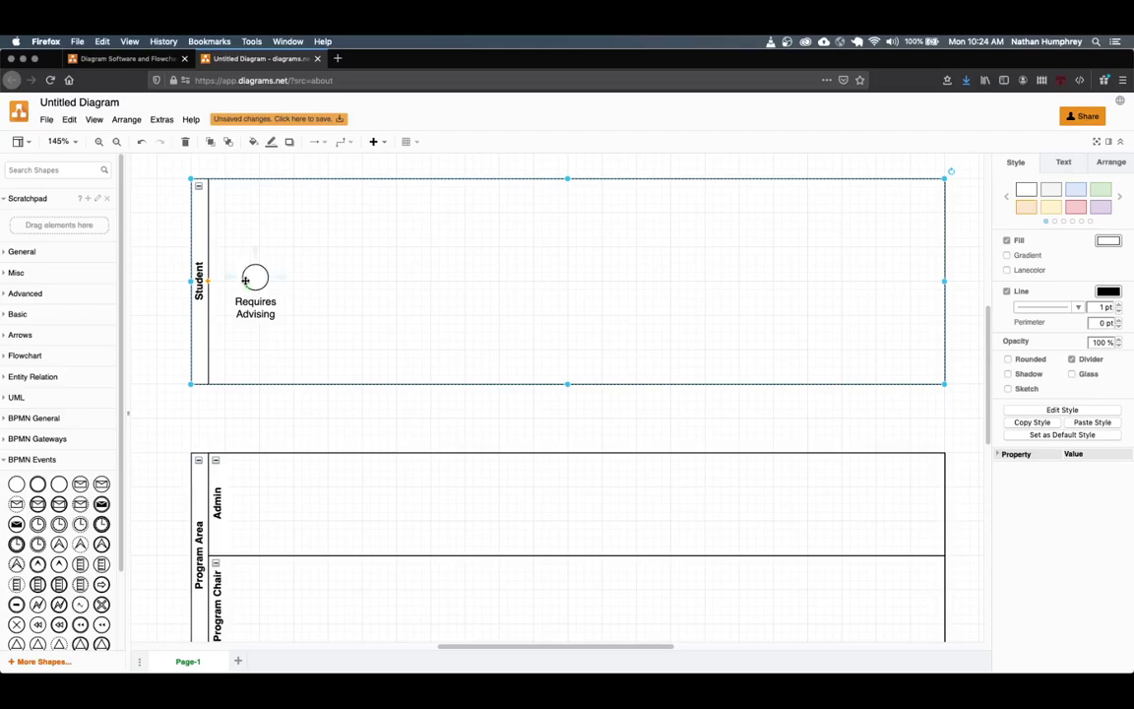
- Add a BPMN task beside the Requires Advising event in the Student pool and shrink it to about three quarters of its default size
left_click(6, 459)
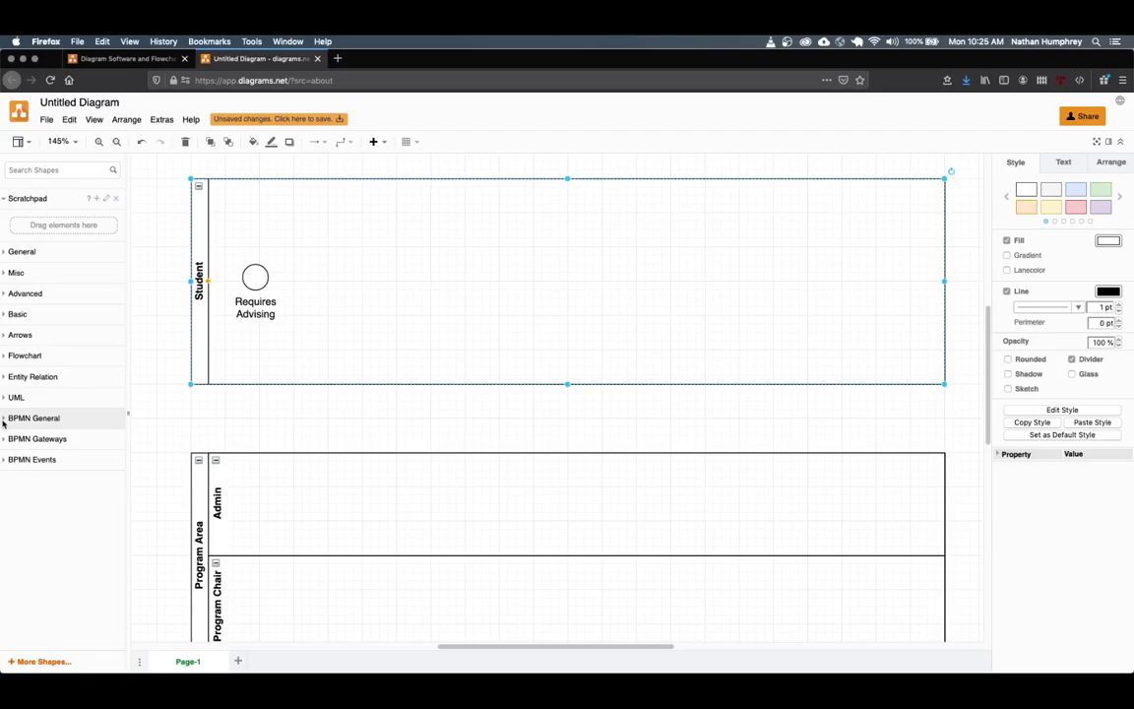
left_click(3, 421)
left_click_drag(15, 443, 311, 258)
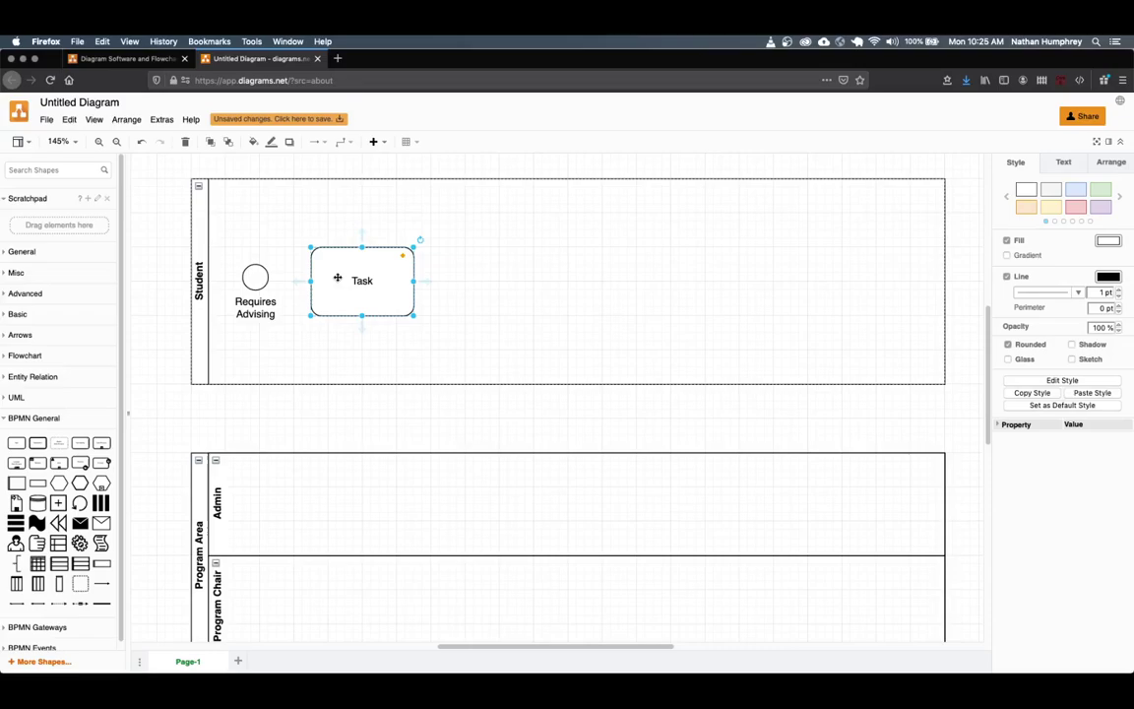
left_click_drag(414, 315, 369, 293)
left_click(363, 274)
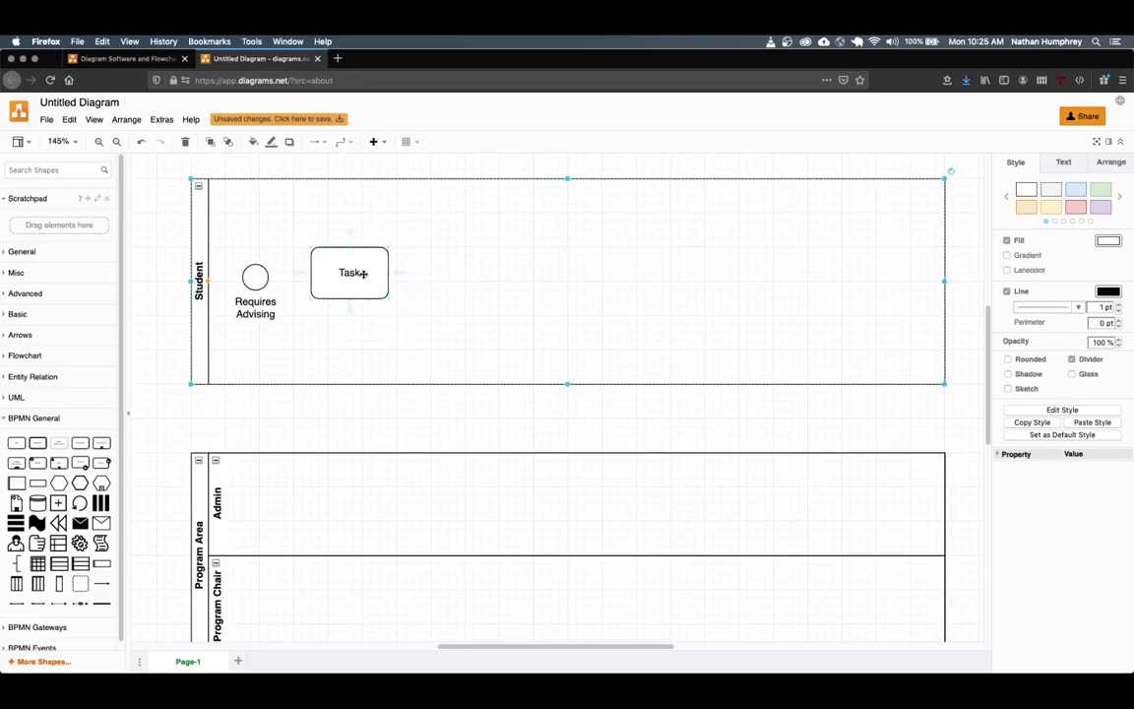
type("Con")
left_click(362, 282)
key("super+z")
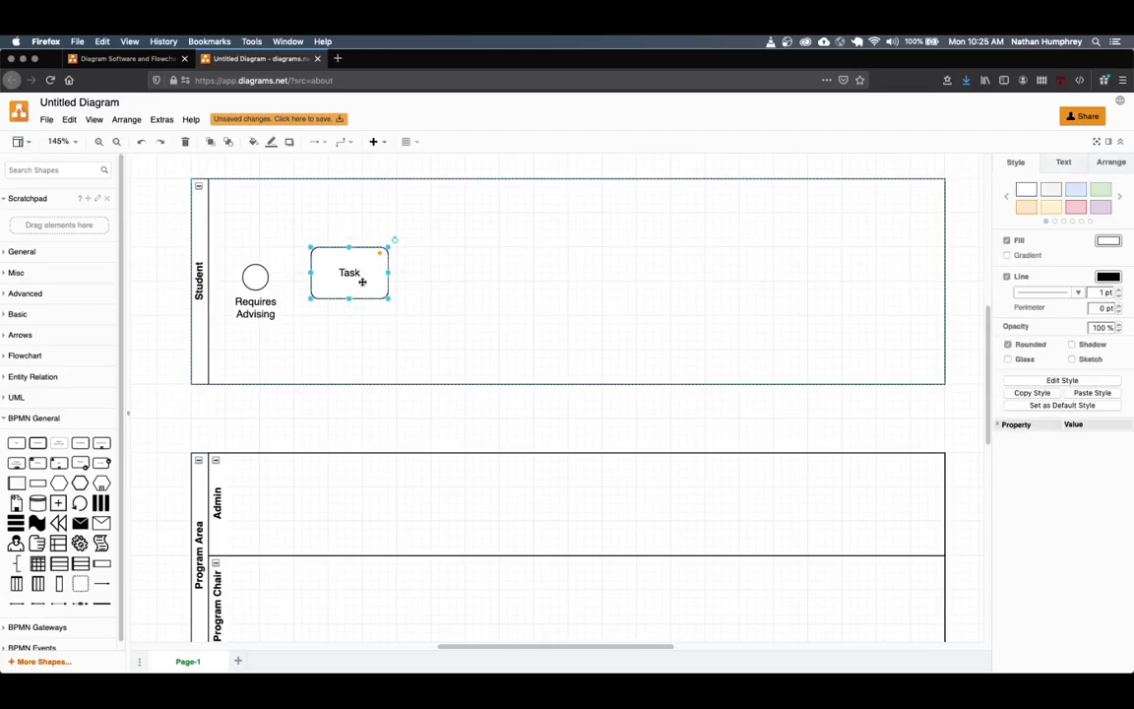
key("super+z")
- Label the task in the Student pool "Contact Program Area", with each word on its own line
left_click(364, 281)
type("Contac")
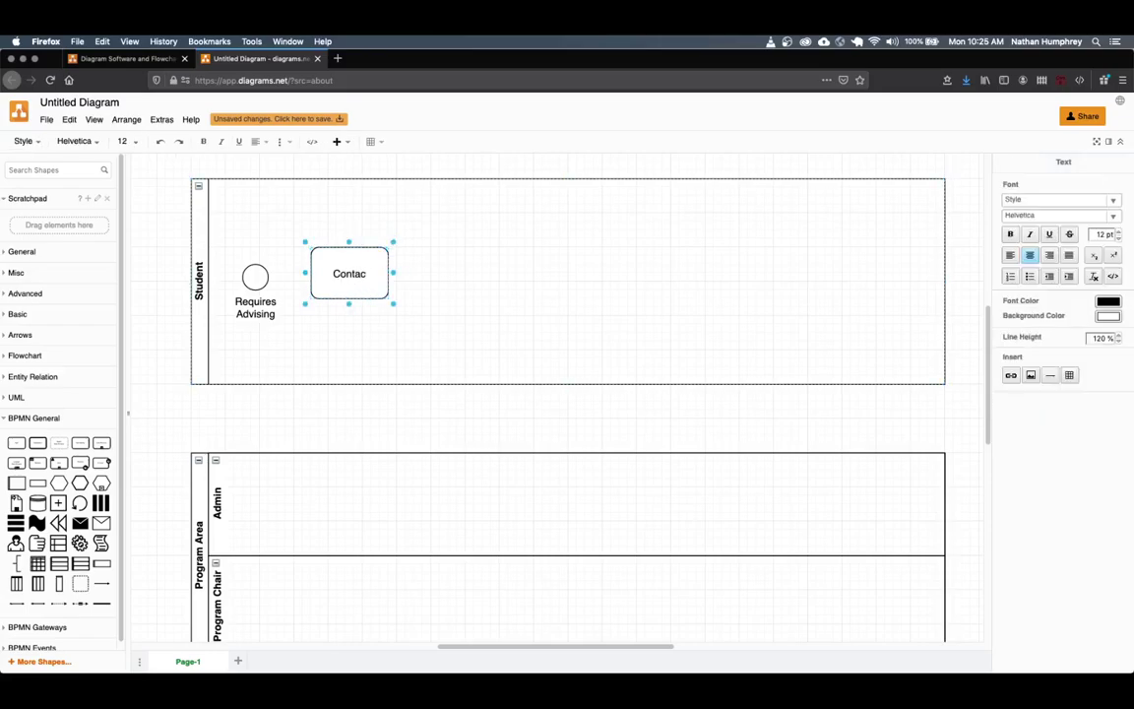
type("t")
key("Return")
type("Program A")
key("BackSpace")
key("BackSpace")
key("Return")
type("Area")
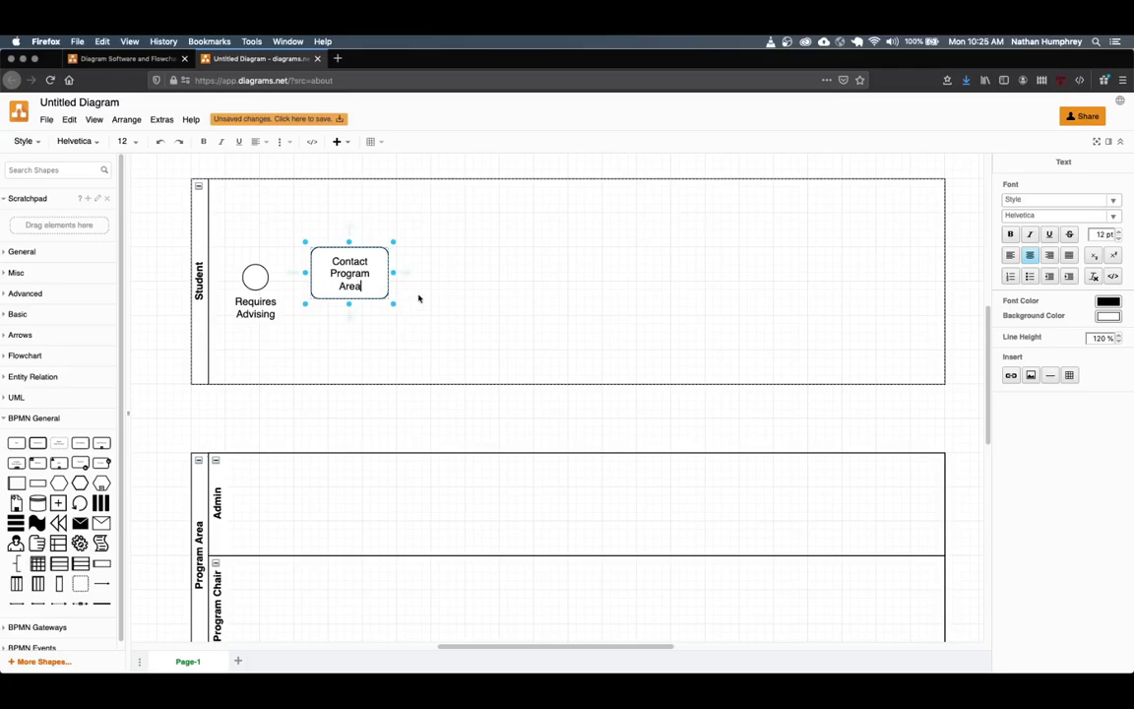
- Shift the Contact Program Area task slightly down so its centre lines up with the Requires Advising event
left_click(374, 285)
left_click_drag(372, 283, 366, 286)
key("ctrl+z")
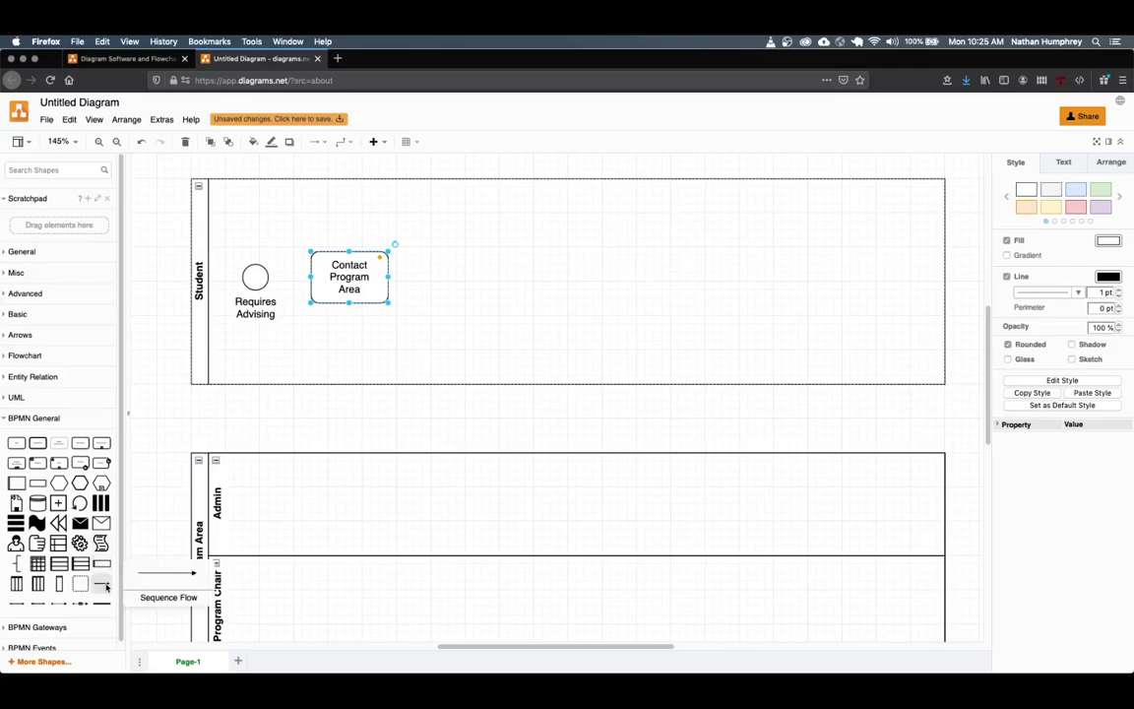
- Connect the Requires Advising event to the Contact Program Area task with an arrow pointing to the task
left_click_drag(81, 602, 268, 278)
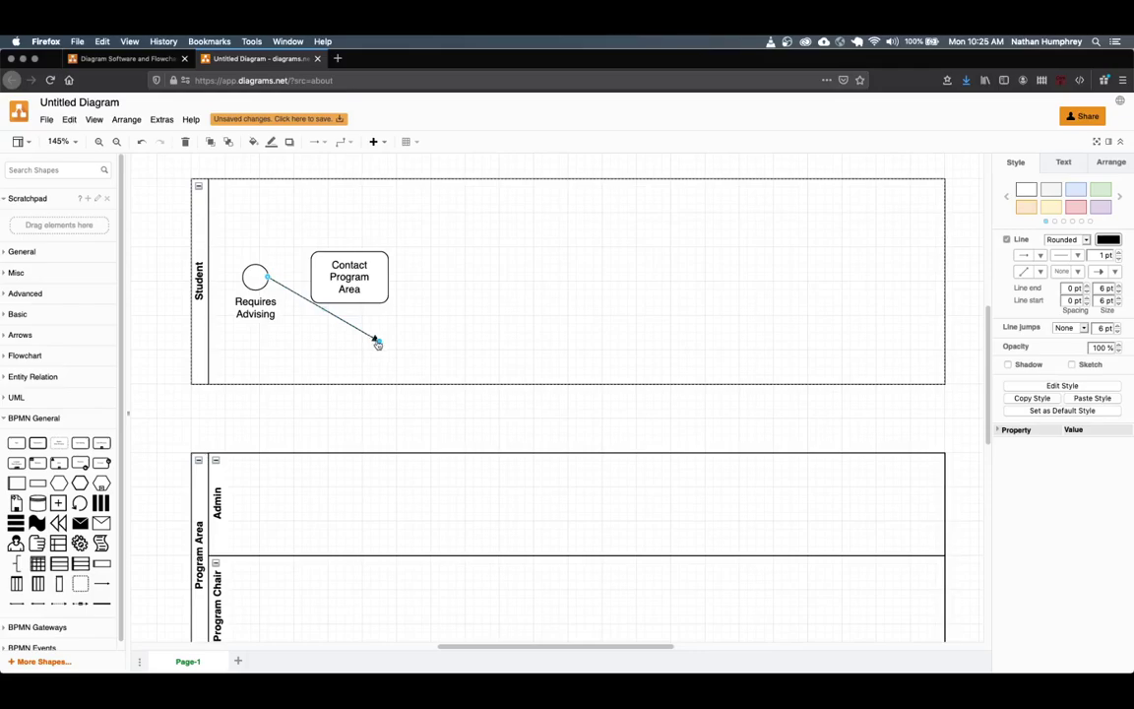
left_click_drag(377, 338, 308, 281)
left_click(441, 312)
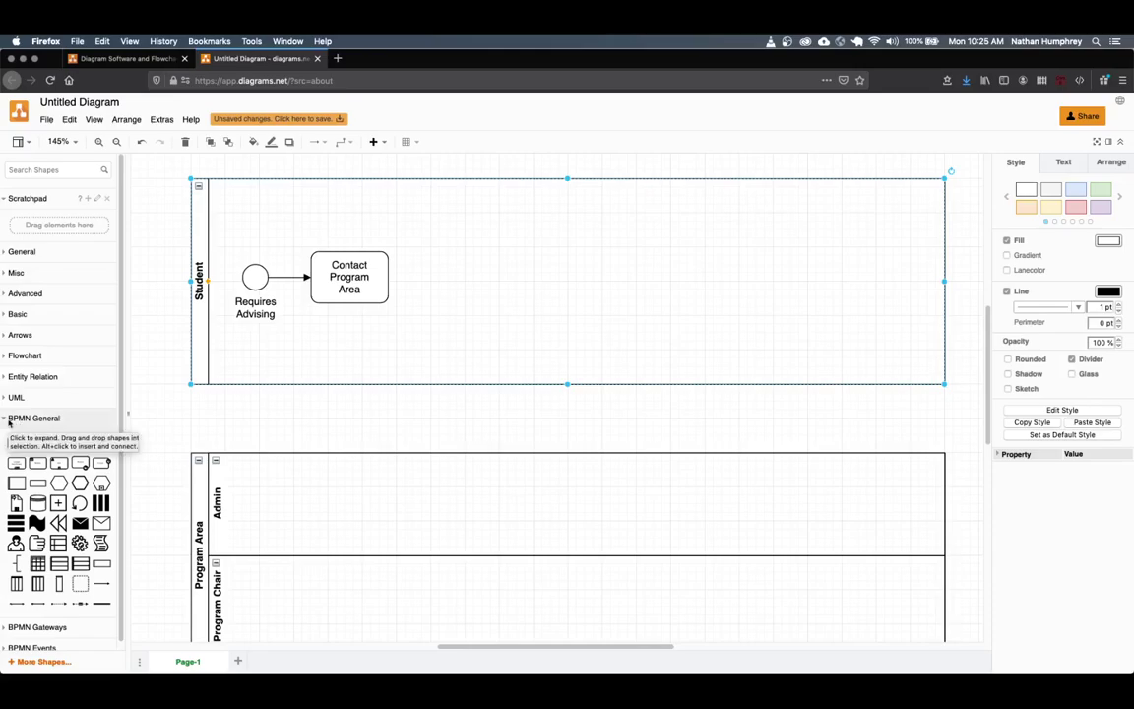
- Add a General Intermediate event beside the Contact Program Area task in the Student pool and label it "Receives Response"
left_click(5, 421)
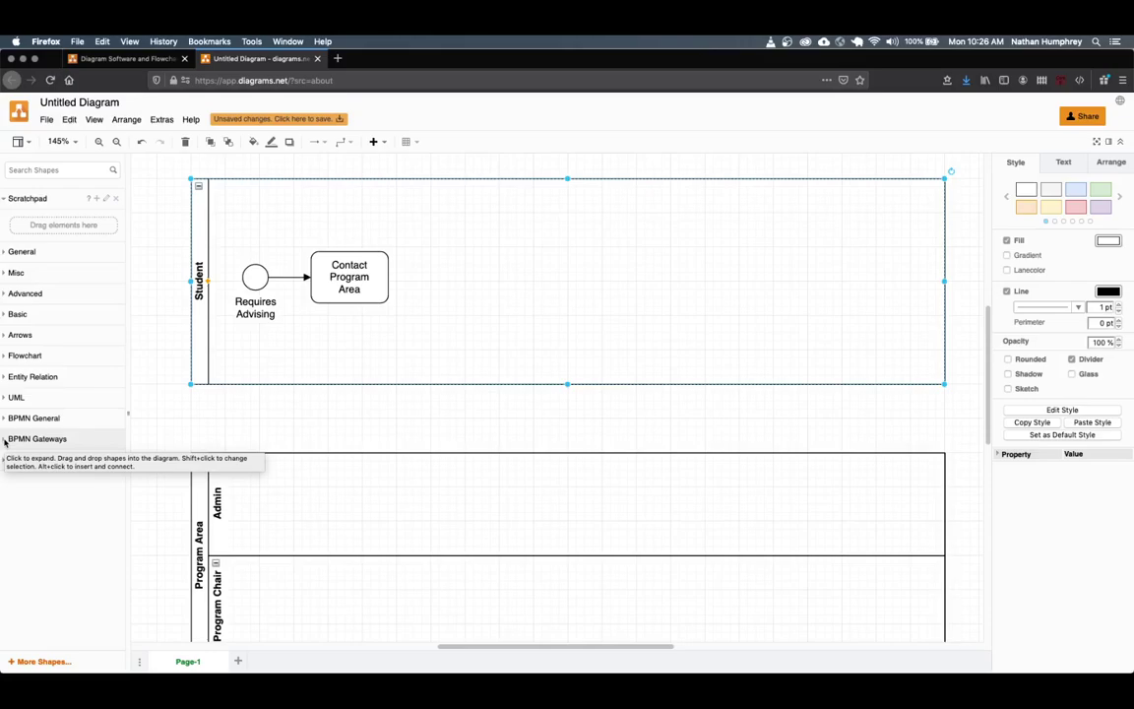
left_click(8, 458)
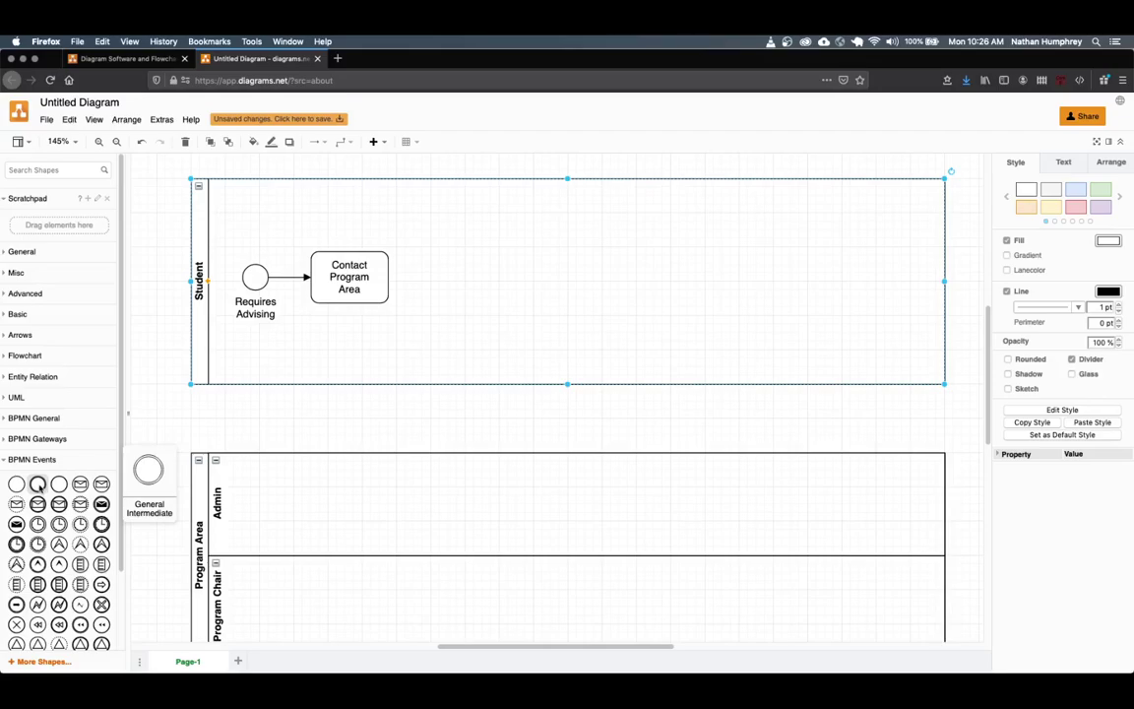
left_click_drag(37, 485, 488, 279)
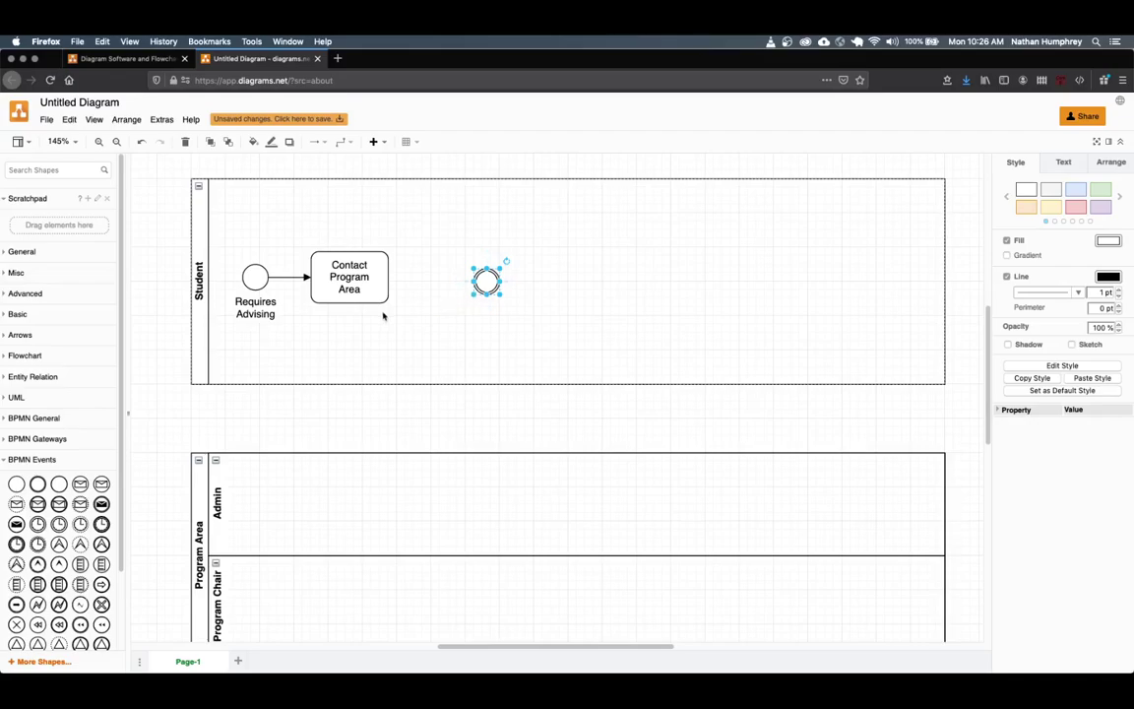
type("Re")
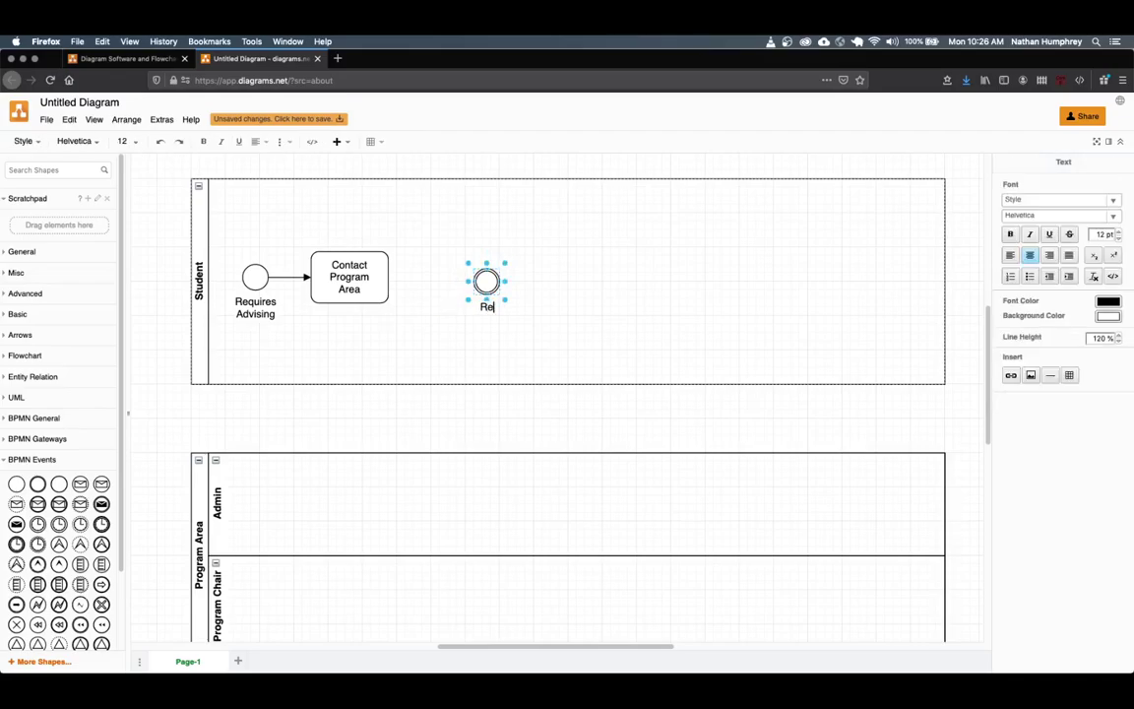
type("ceives Response")
left_click(550, 317)
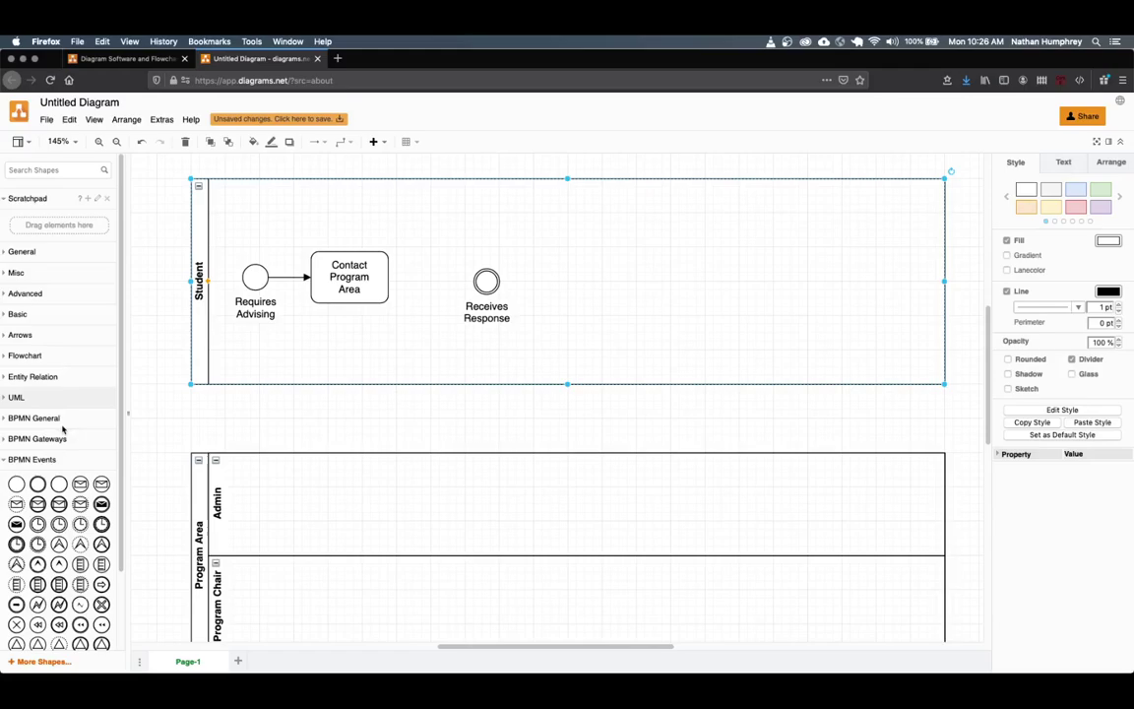
- Add an exclusive (X) BPMN gateway beyond the Receives Response event in the Student pool
left_click(16, 460)
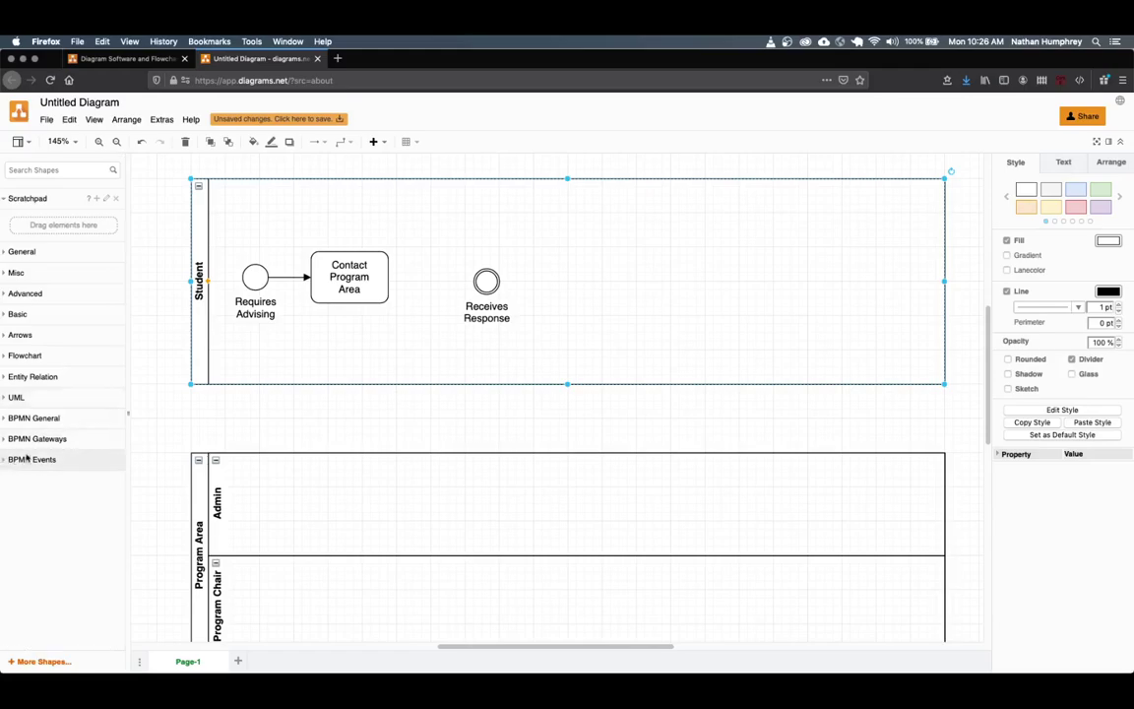
left_click(4, 440)
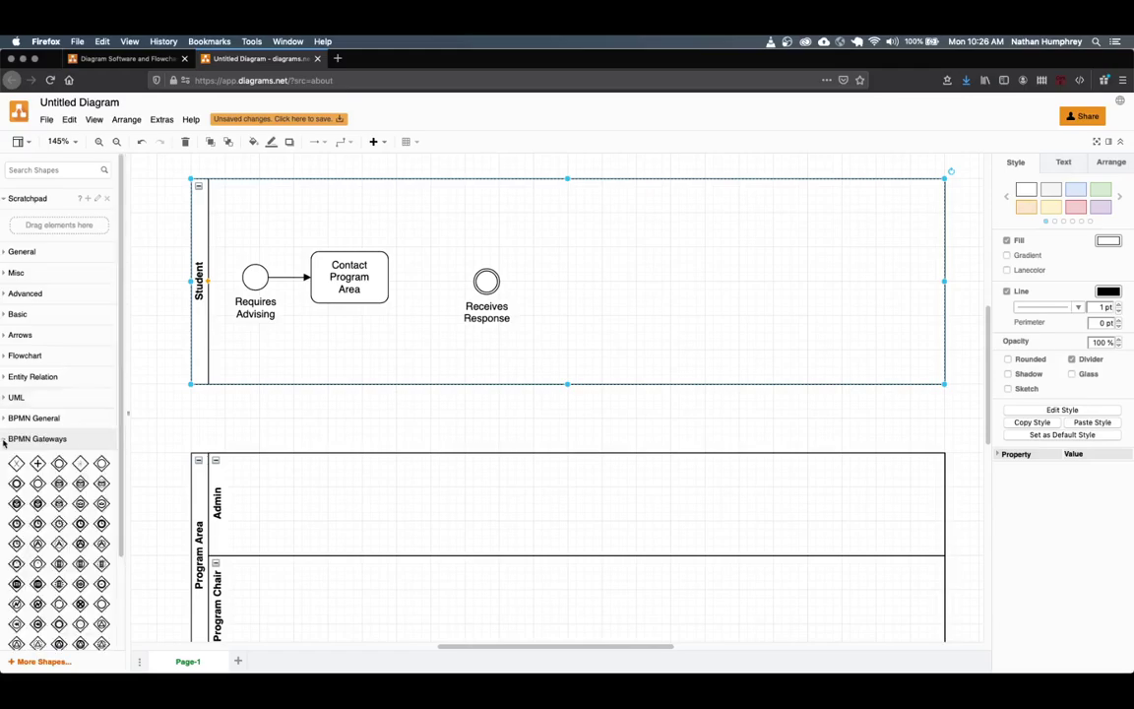
left_click_drag(15, 468, 602, 284)
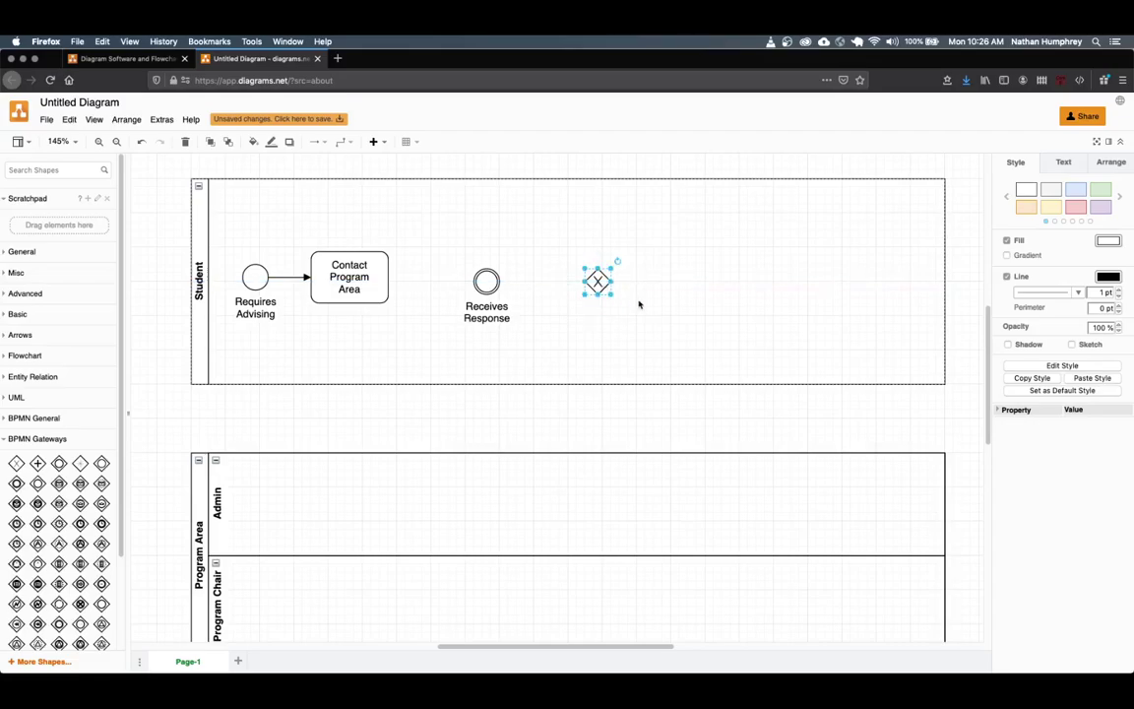
left_click(638, 304)
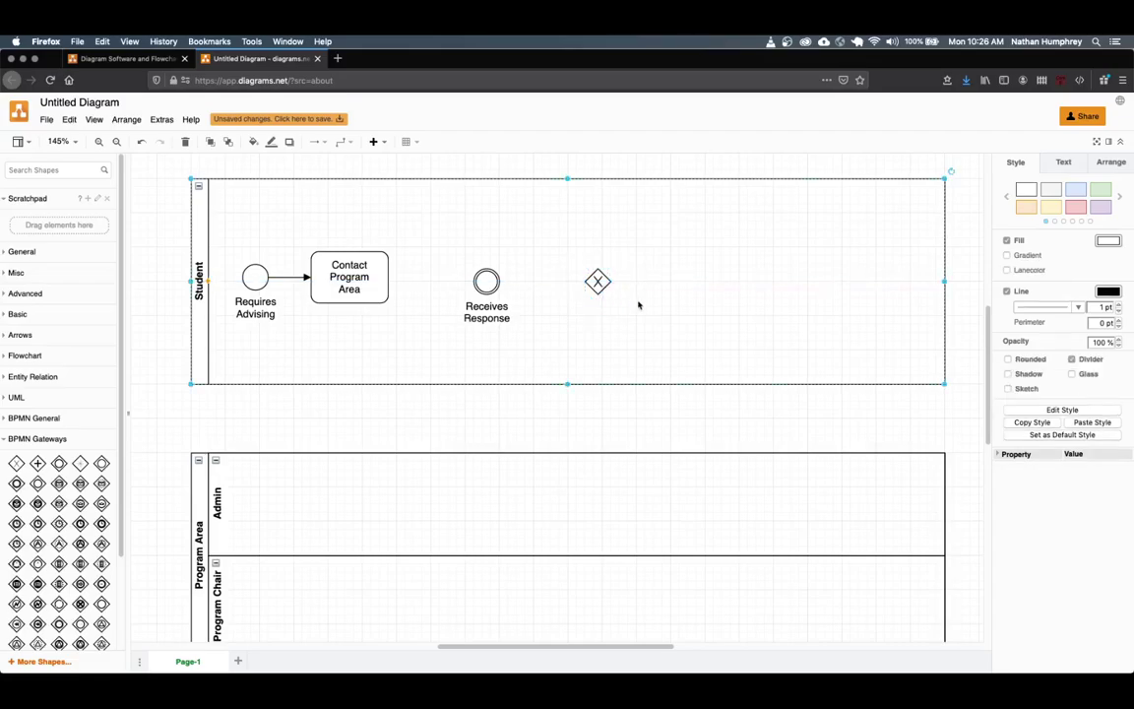
- Place a copy of the Contact Program Area task above and beyond the gateway and label it "Add Meeting to Schedule"
left_click(5, 439)
left_click(30, 418)
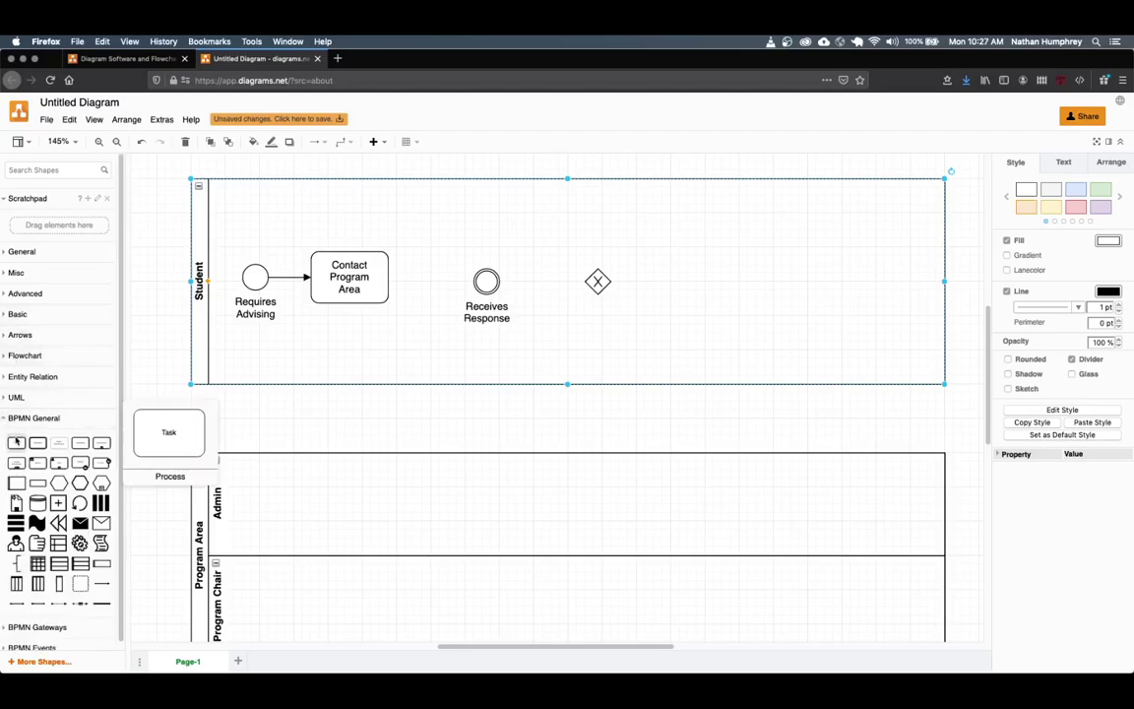
left_click(346, 286)
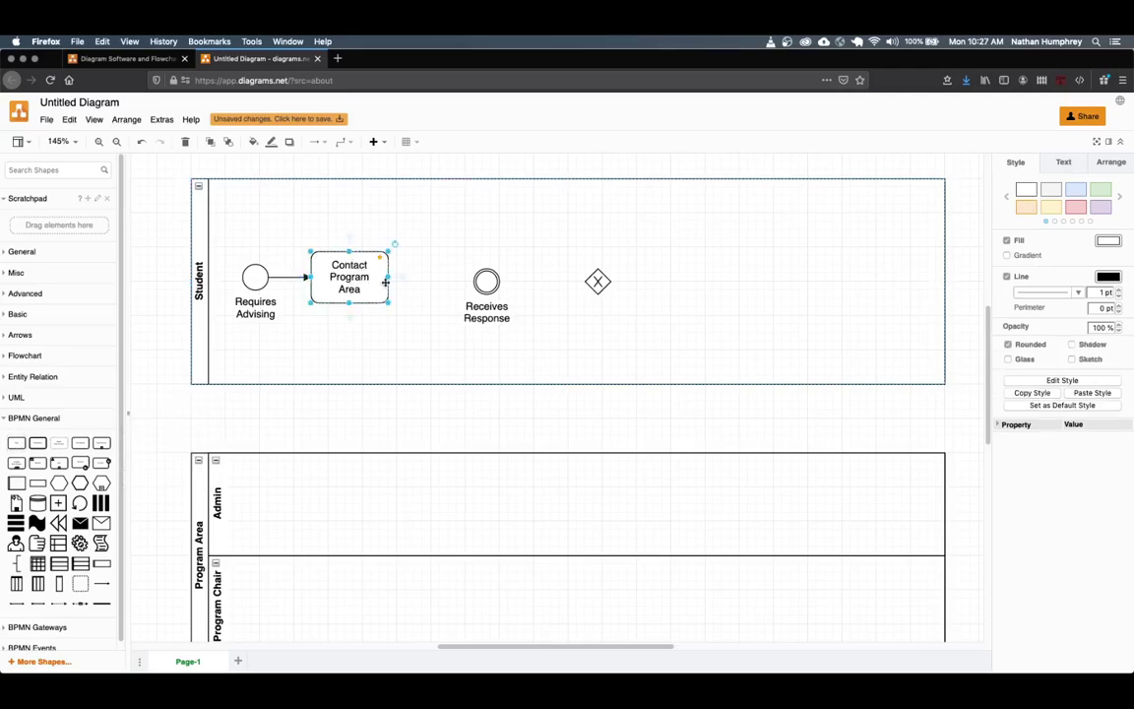
left_click_drag(328, 260, 729, 238)
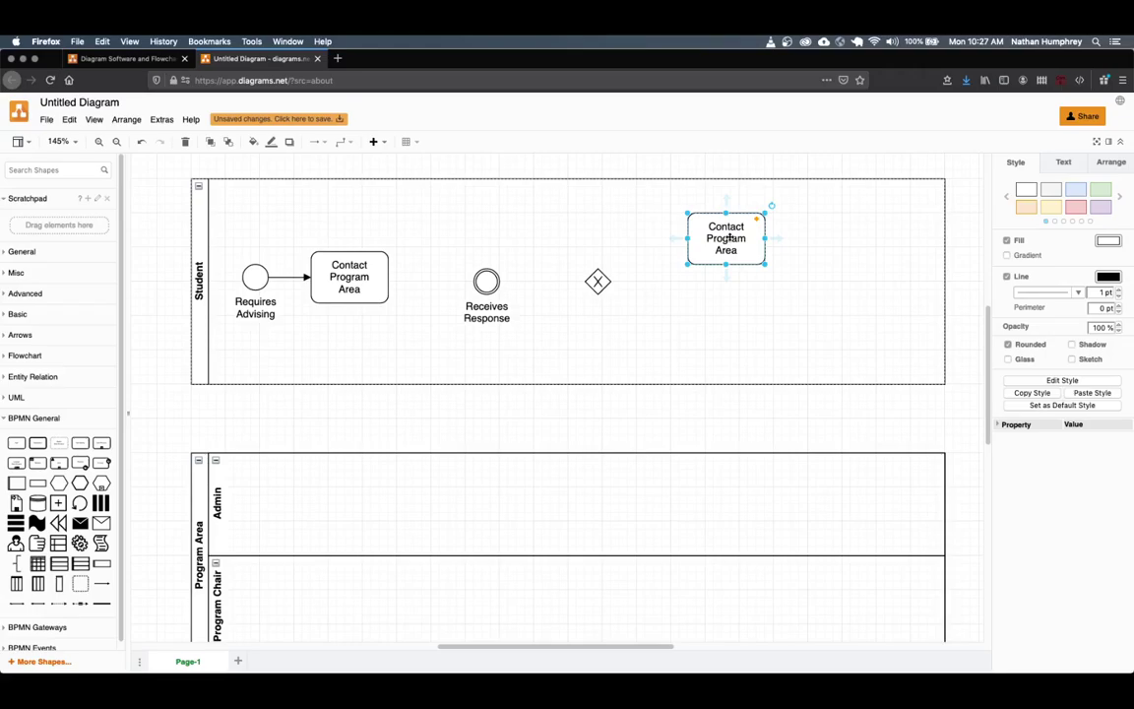
type("Add M")
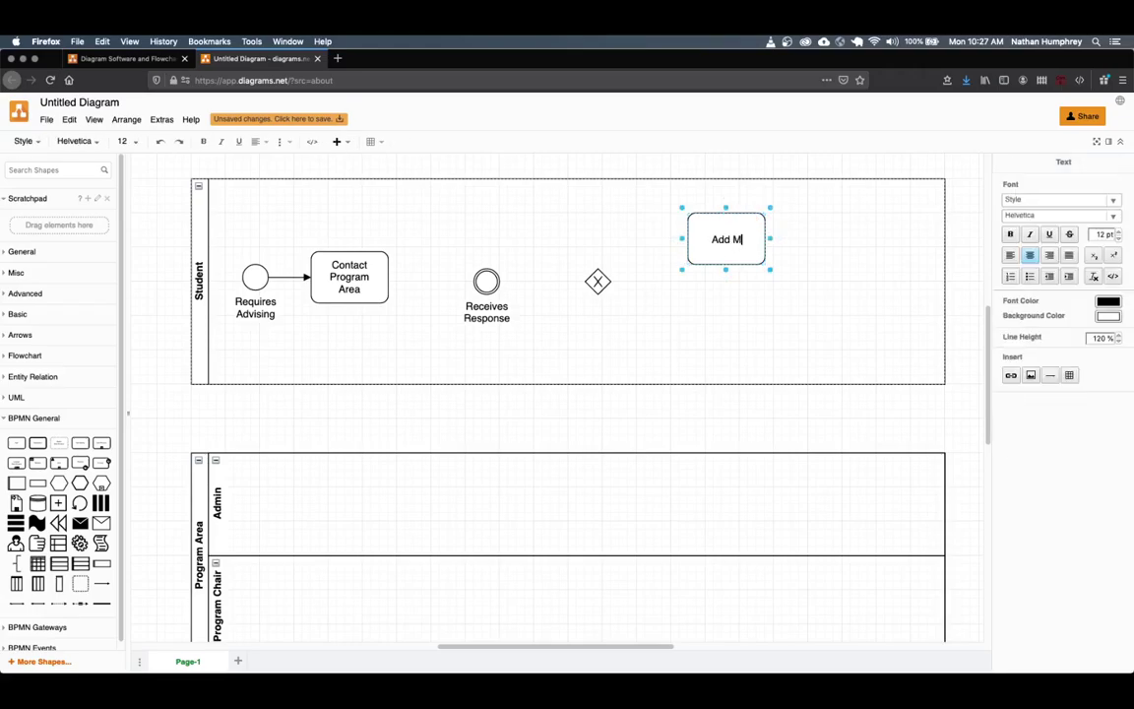
type("eeting to Schedule")
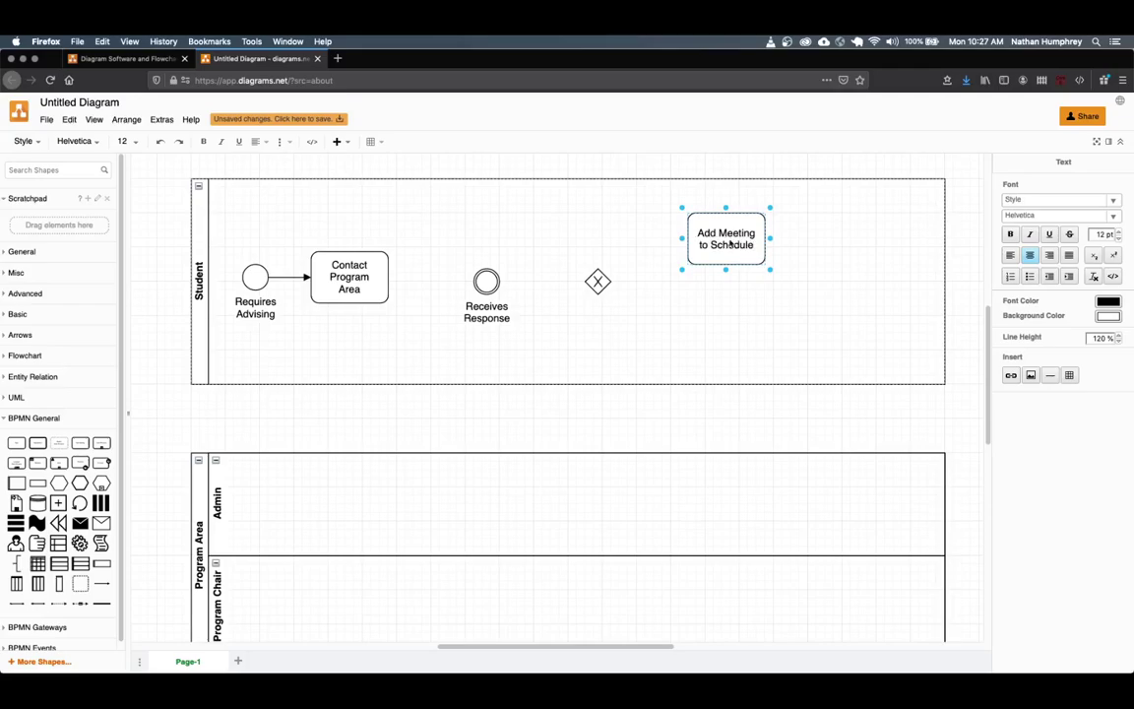
left_click(749, 311)
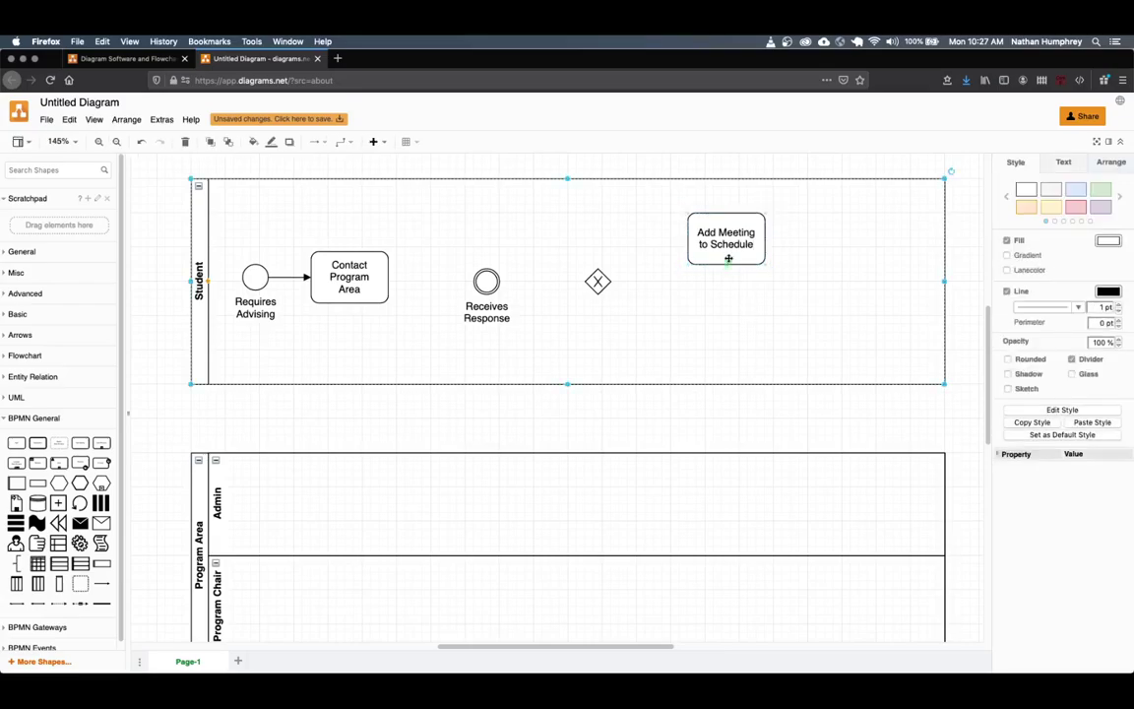
- Place a copy of the Add Meeting to Schedule task directly below it and label the copy "Evaluate Options", one word per line
left_click(726, 248)
key("super+c")
key("super+v")
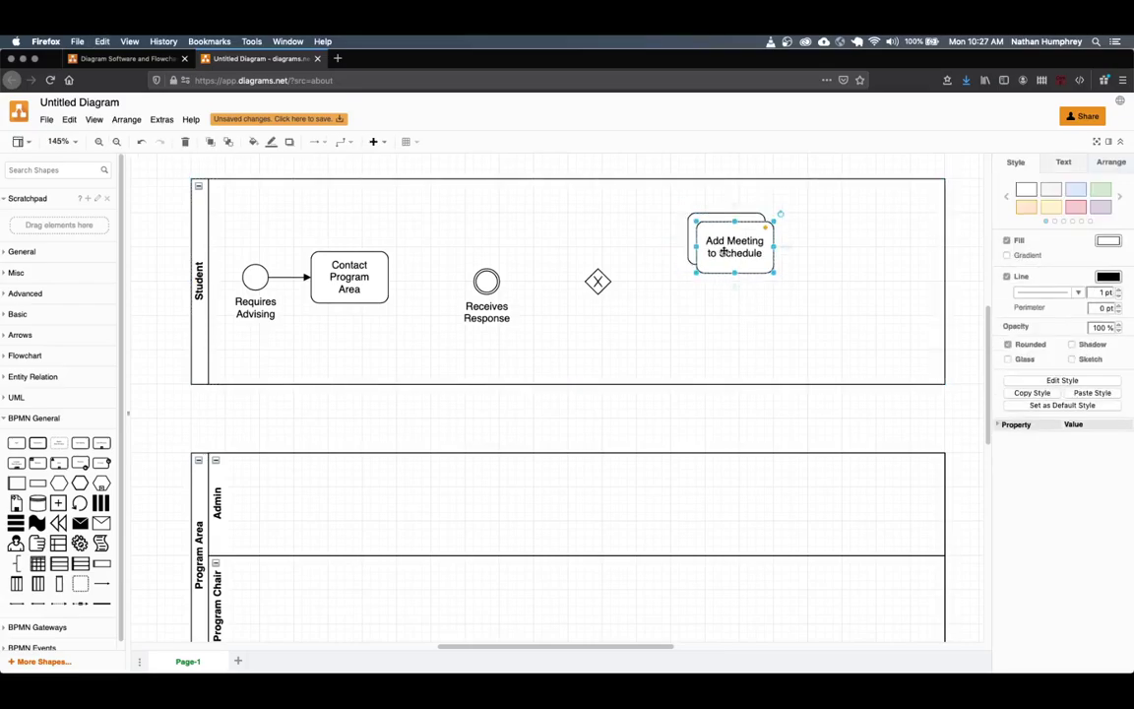
left_click_drag(726, 248, 726, 336)
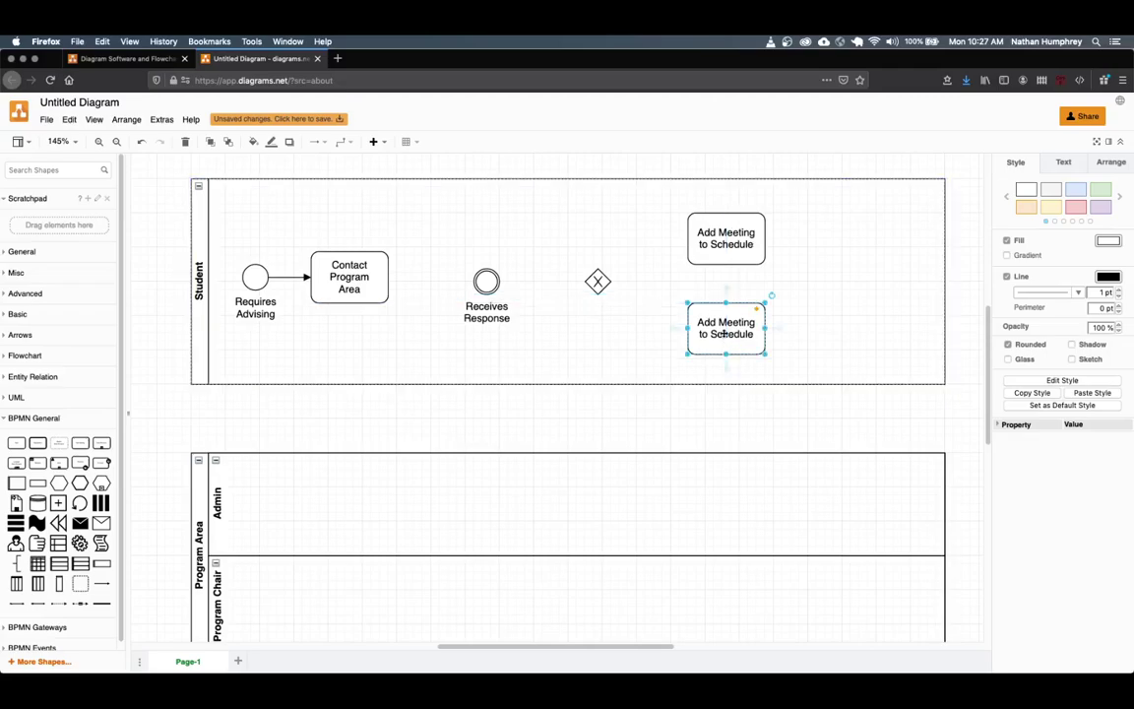
type("Evaluate")
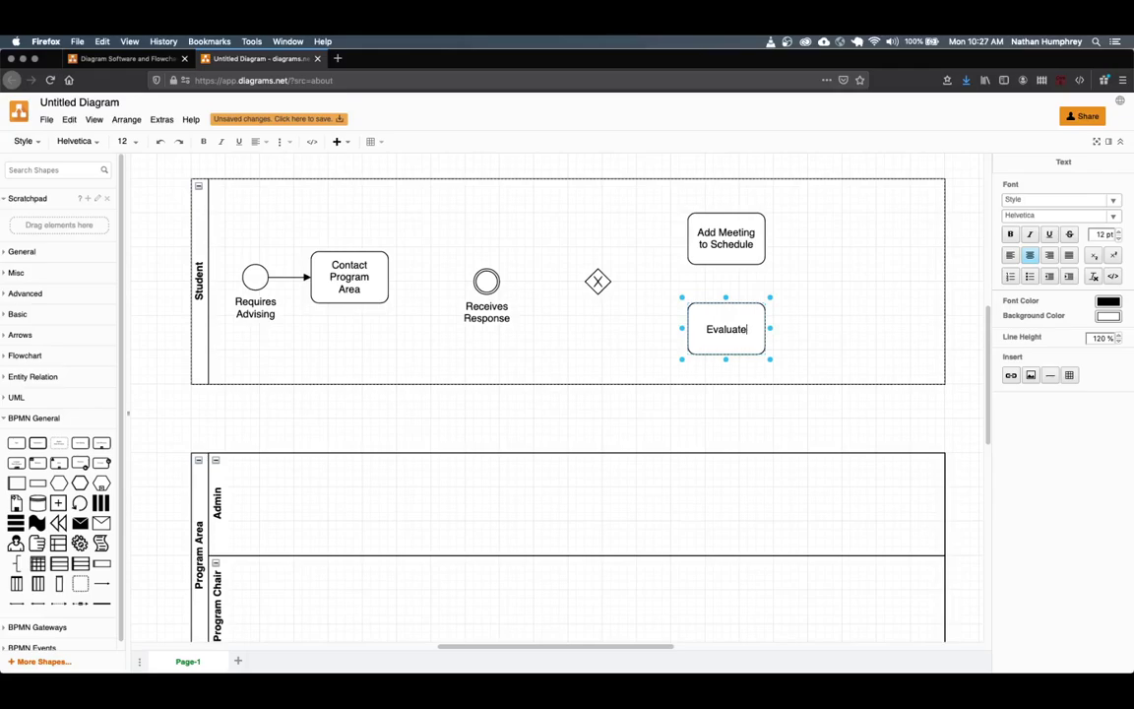
type(" Op")
key("BackSpace")
key("BackSpace")
key("BackSpace")
key("Return")
type("Options")
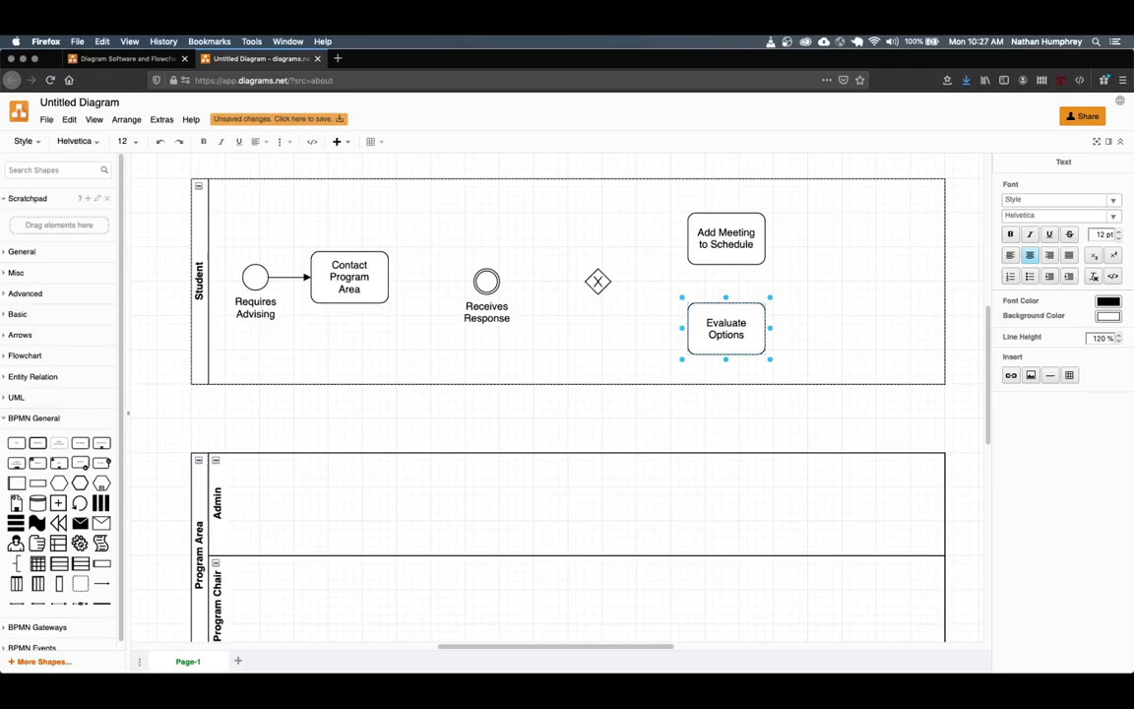
left_click(795, 319)
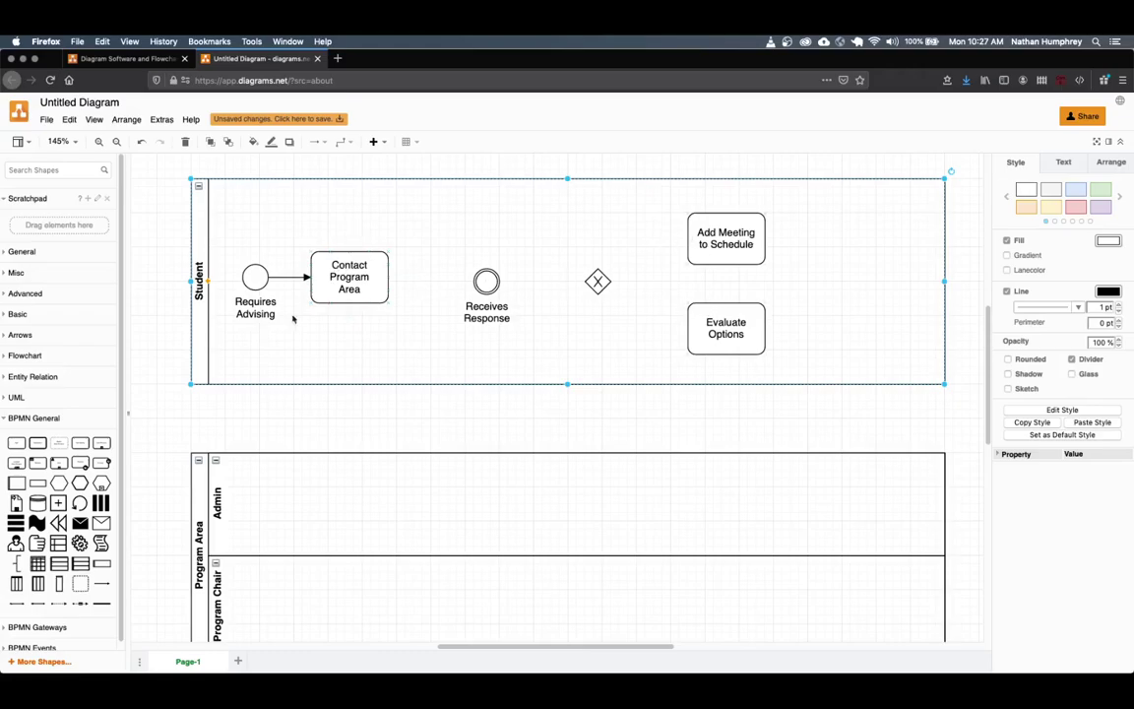
- Connect the Contact Program Area task to the Receives Response event with a sequence flow and raise the event so the arrow runs level
left_click_drag(104, 584, 388, 282)
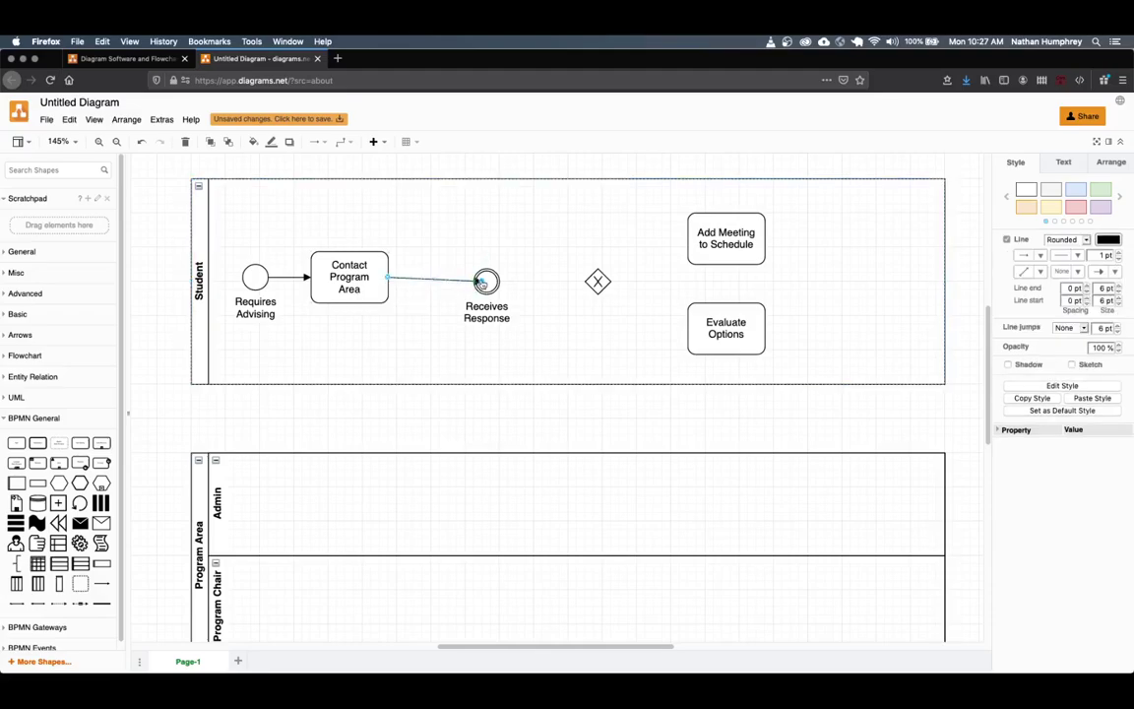
left_click_drag(482, 282, 479, 285)
left_click(484, 277)
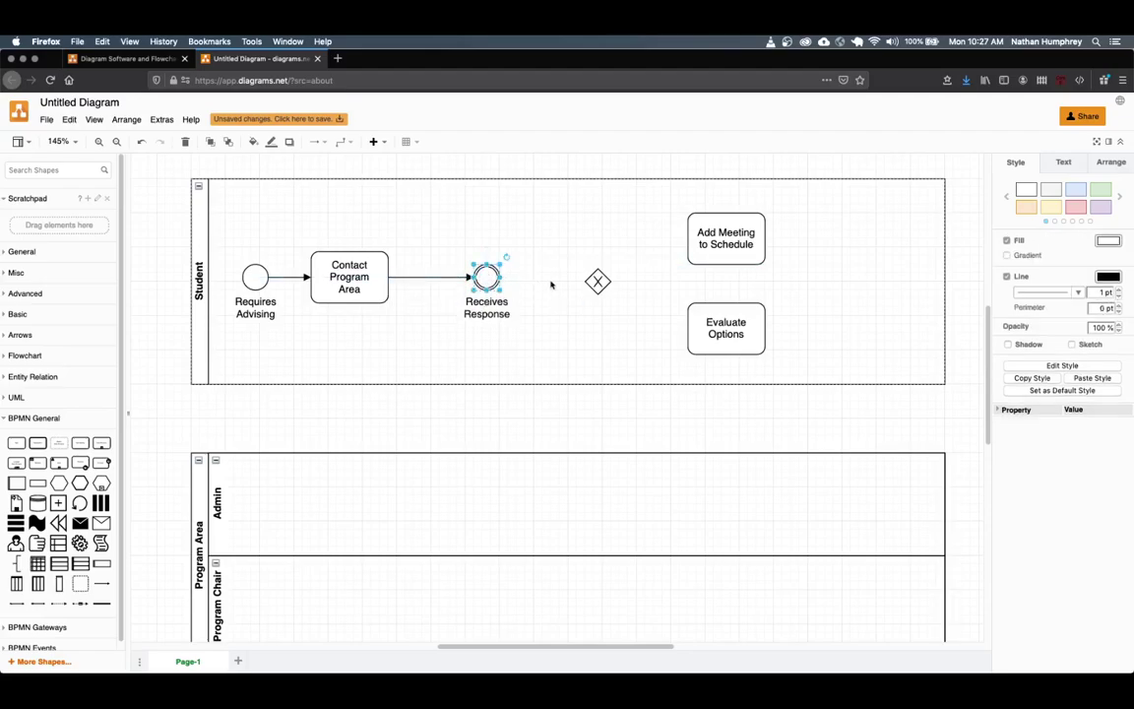
- Connect the Receives Response event to the gateway with a sequence flow and raise the gateway so the arrow runs level
left_click(300, 313)
left_click_drag(95, 558, 486, 277)
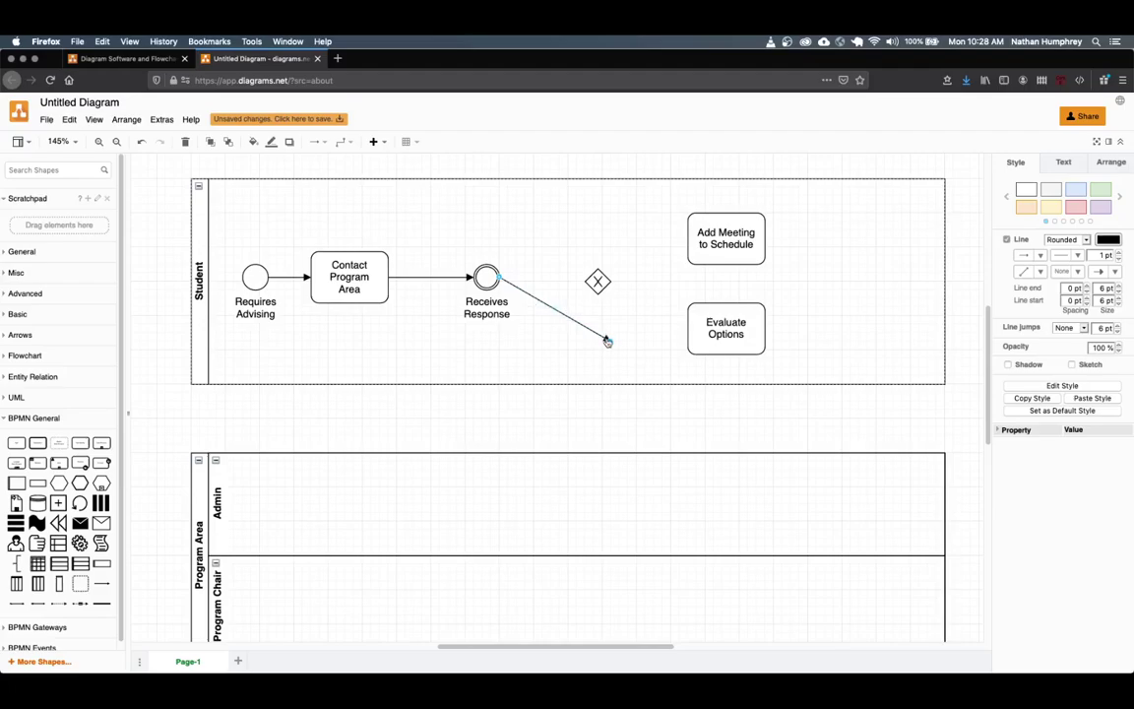
left_click_drag(609, 342, 595, 277)
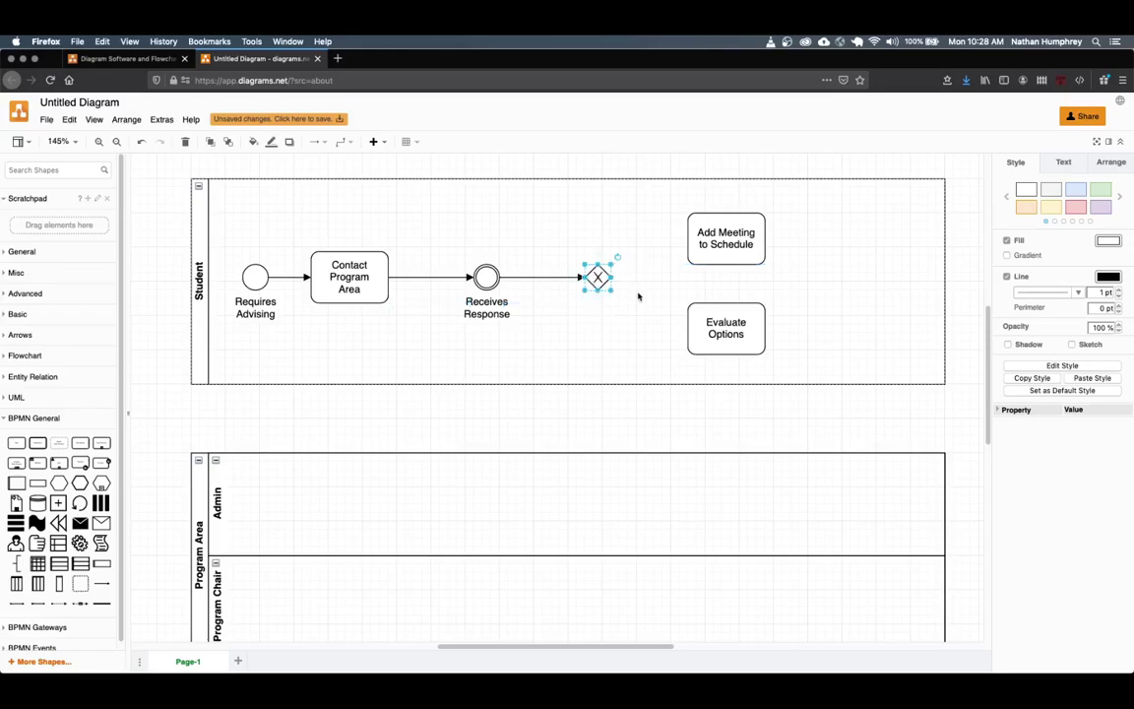
left_click(643, 314)
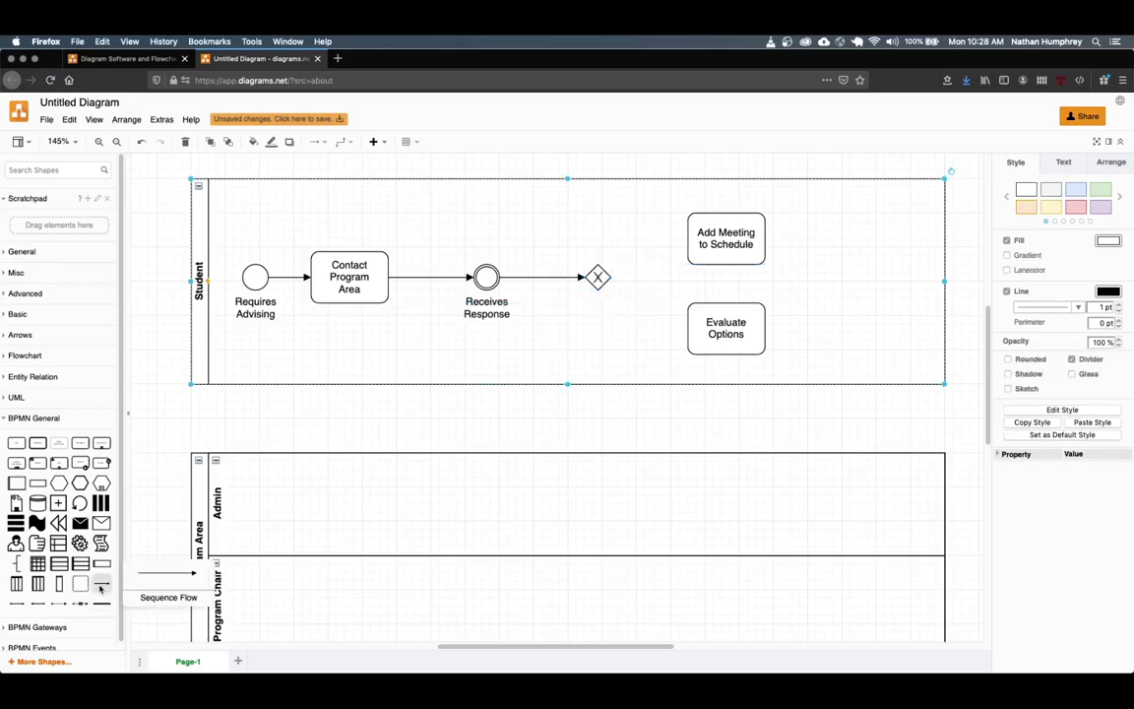
- Connect the gateway's top corner to the Add Meeting to Schedule task with a sequence flow bent at a right angle
left_click_drag(80, 602, 597, 267)
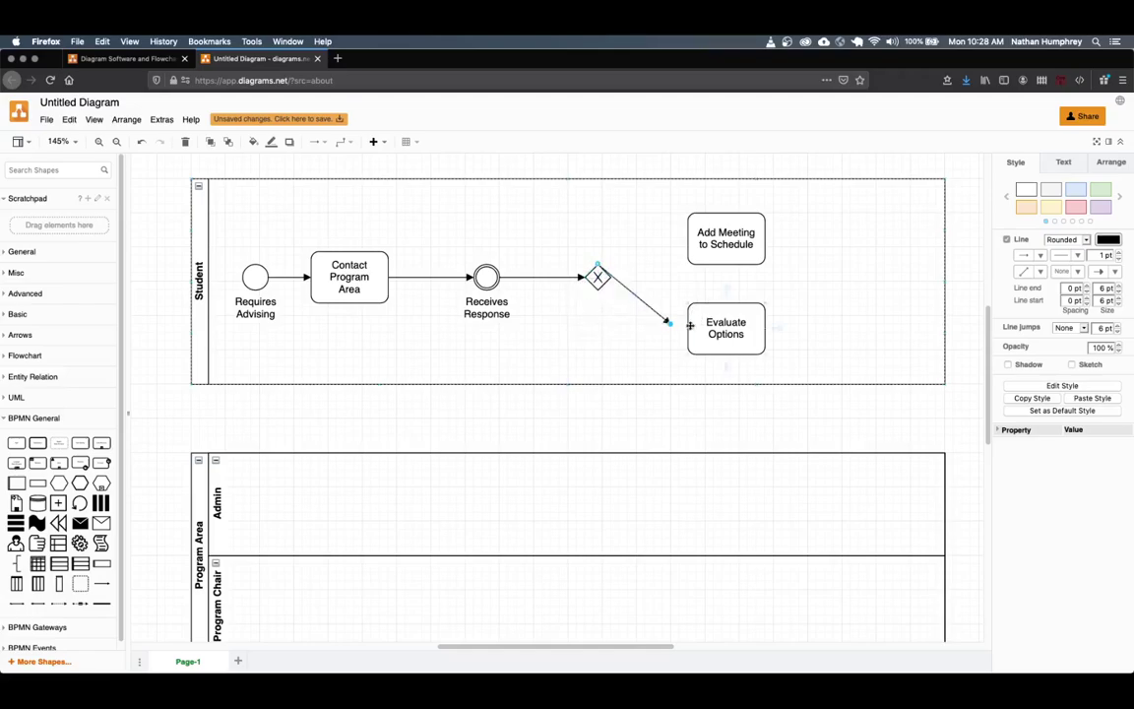
left_click_drag(669, 326, 670, 260)
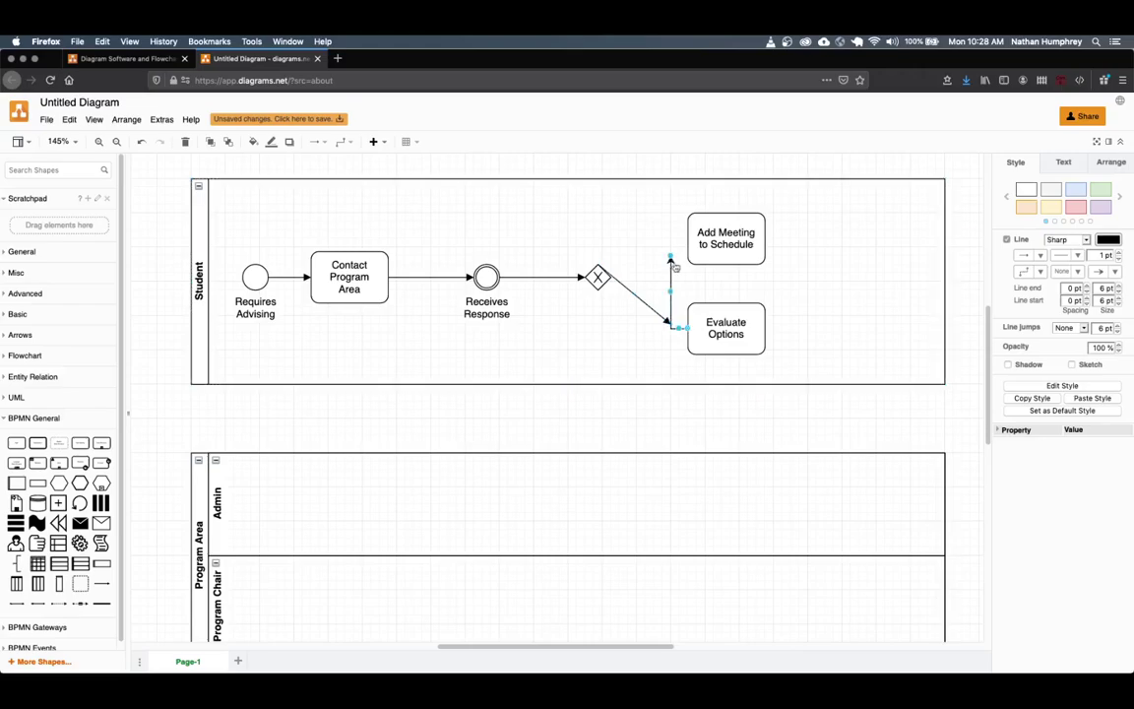
key("ctrl+z")
left_click(652, 356)
left_click(669, 323)
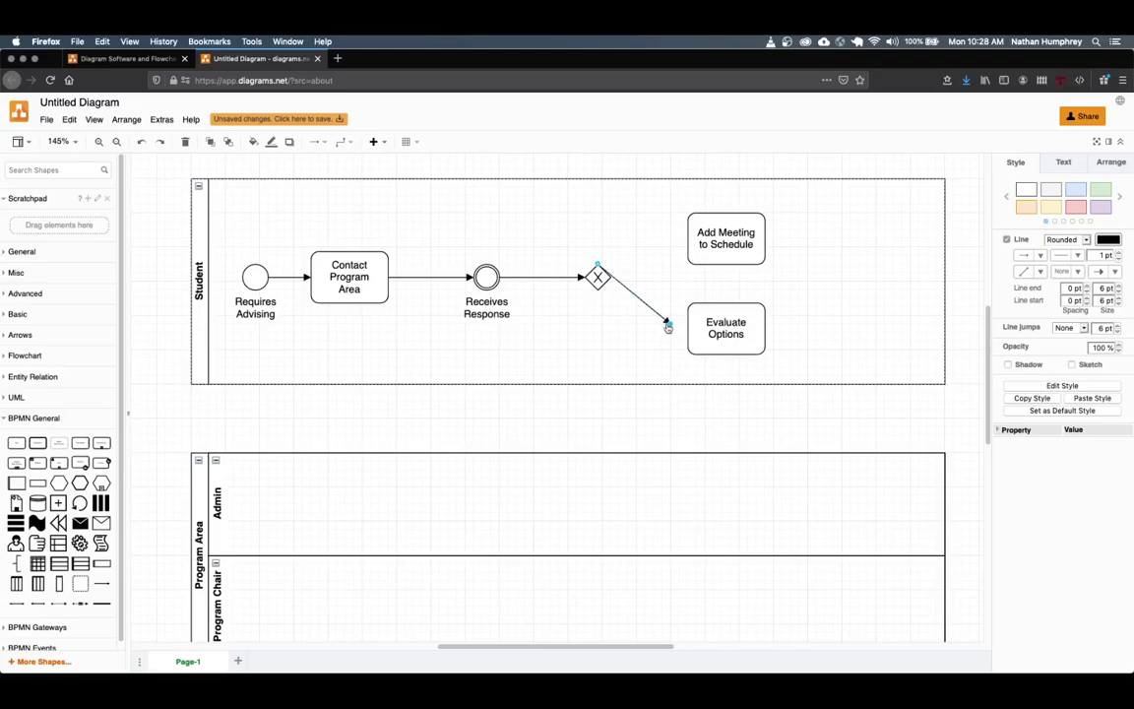
left_click_drag(668, 324, 686, 237)
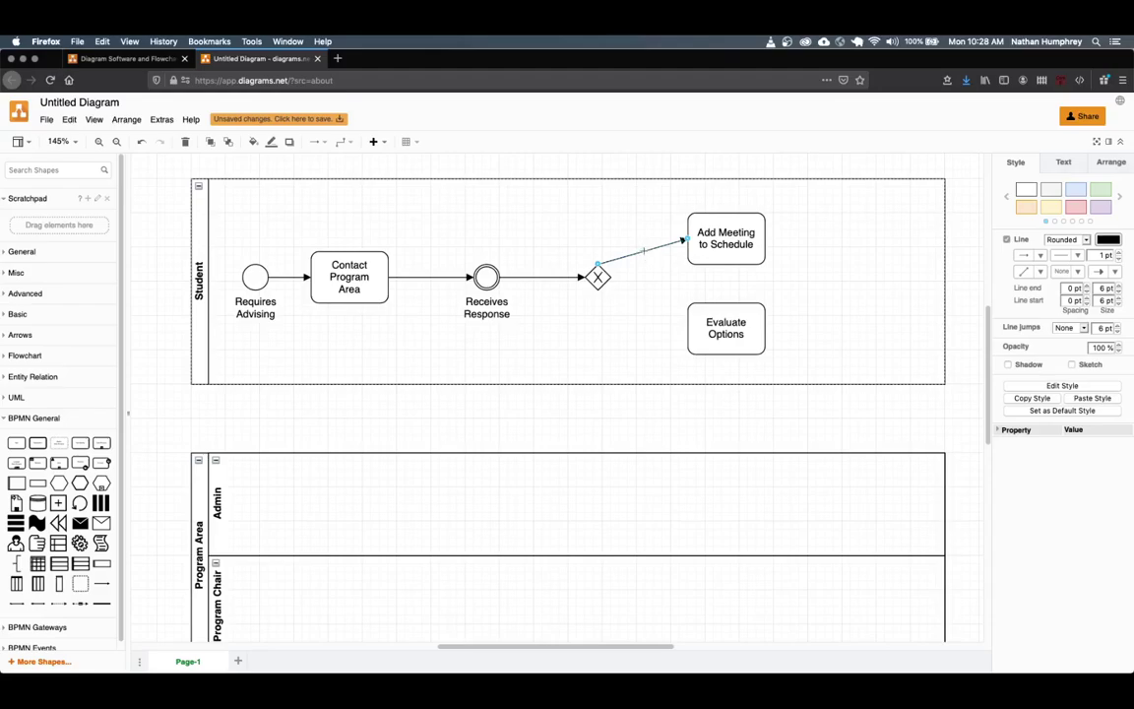
left_click_drag(640, 251, 598, 239)
- Connect the gateway's bottom corner to the Evaluate Options task with a sequence flow bent at a right angle
left_click_drag(92, 525, 597, 288)
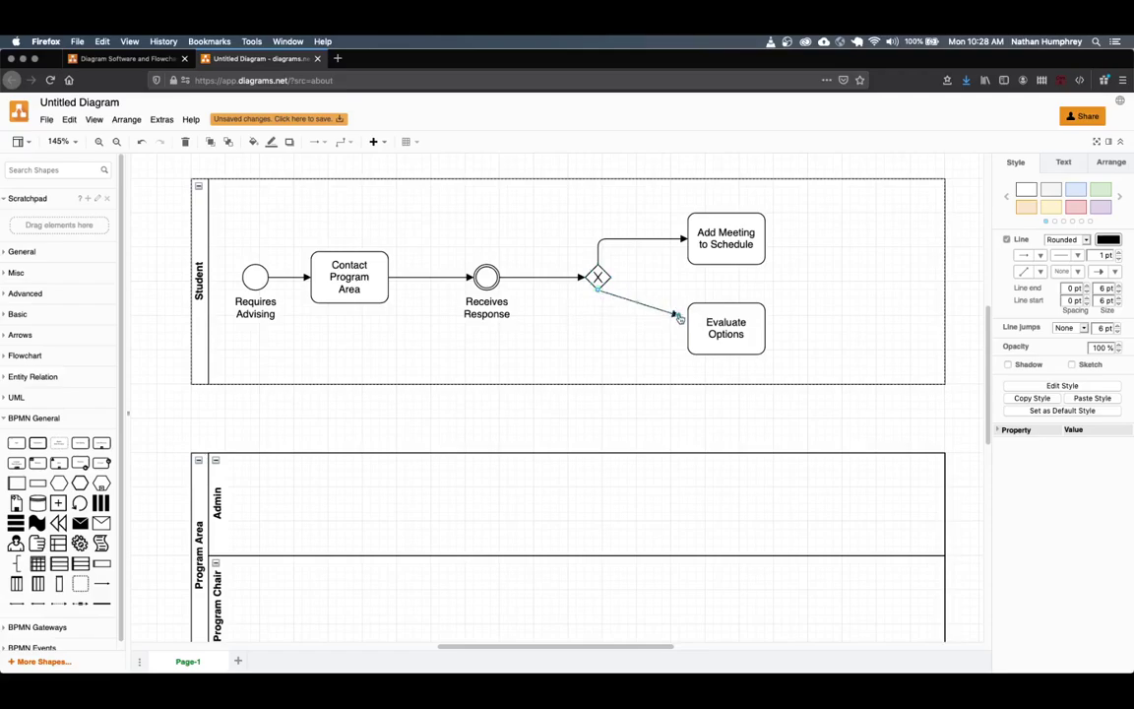
left_click_drag(678, 318, 598, 328)
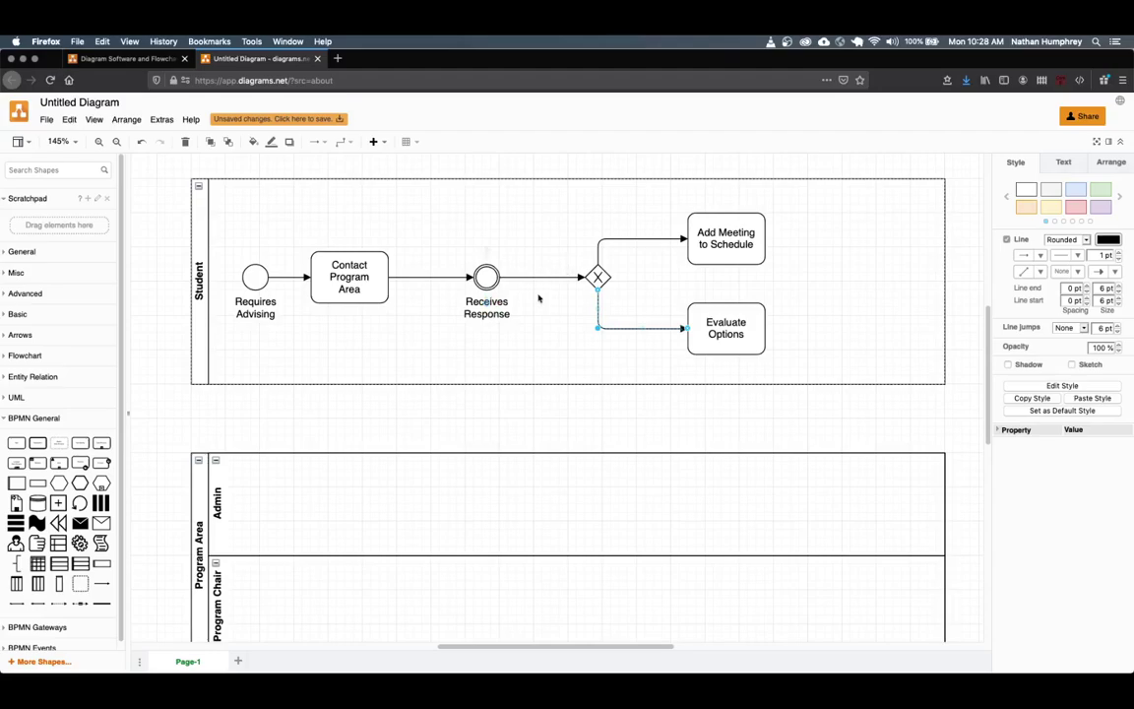
- Label the gateway's flow to Add Meeting to Schedule "Booked" and its flow to Evaluate Options "Not Booked"
left_click(599, 246)
type("Booked")
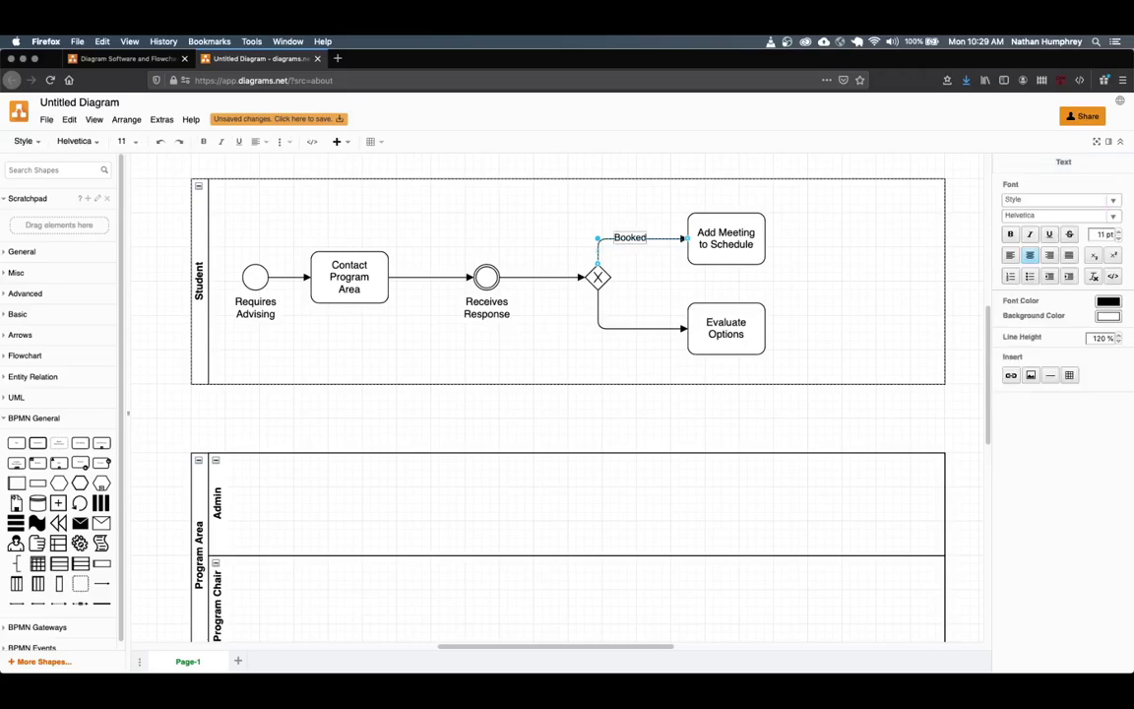
left_click(629, 328)
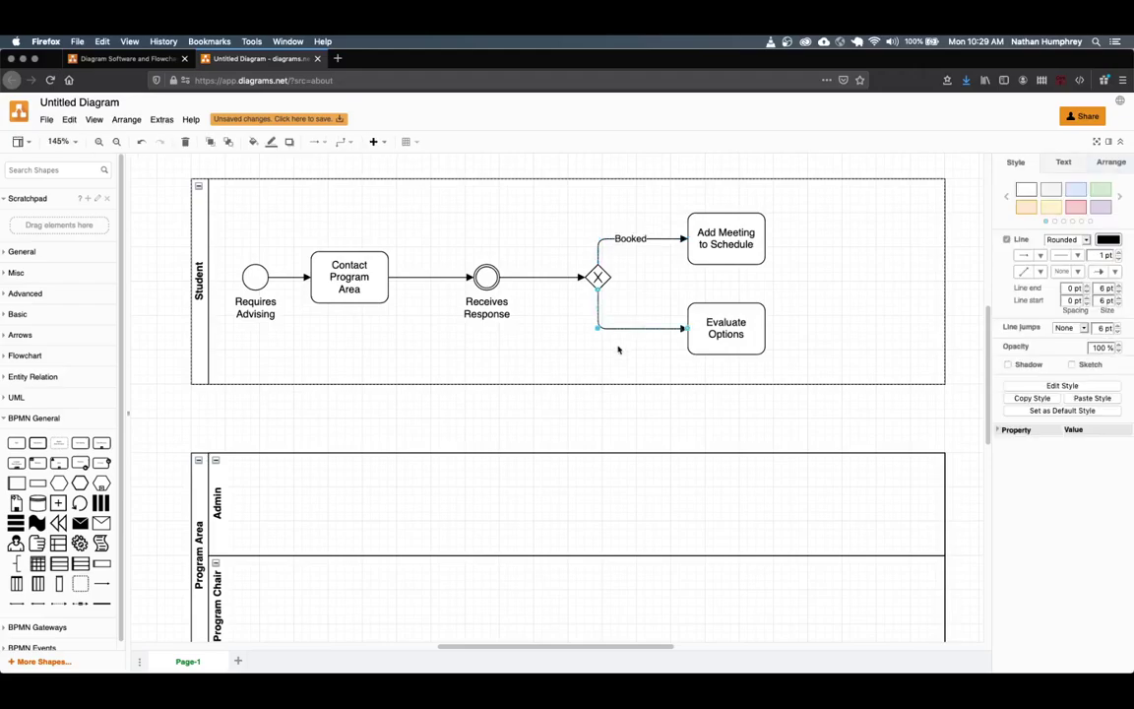
type("Not")
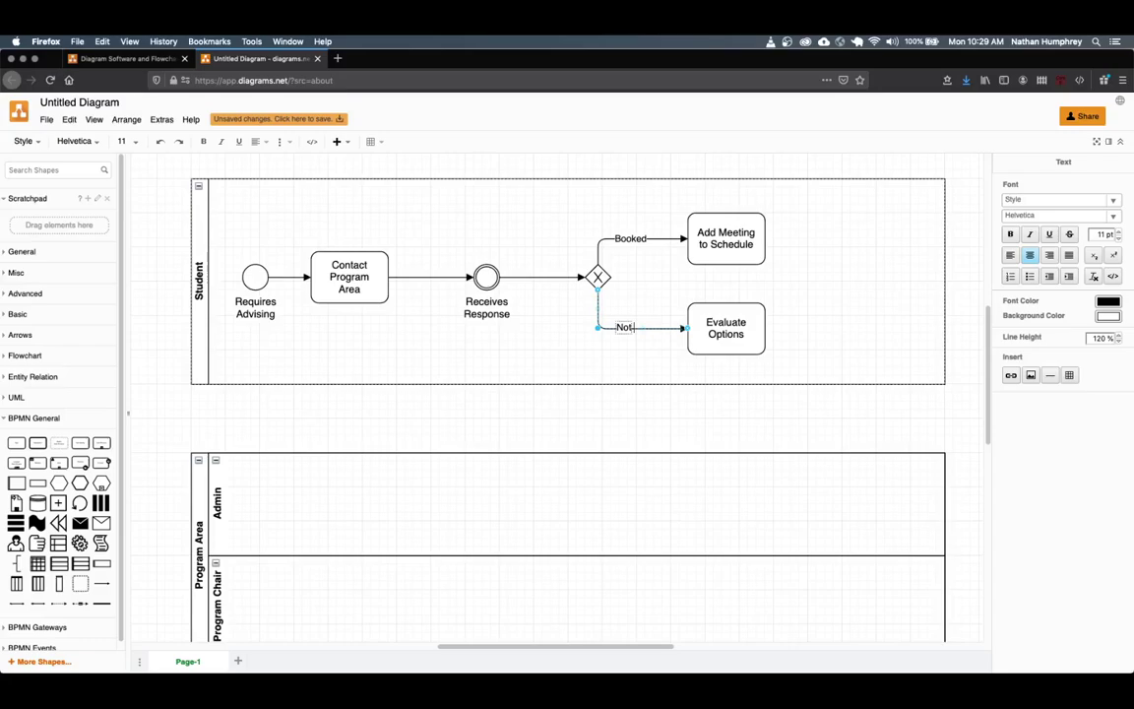
type(" Booked")
left_click(667, 377)
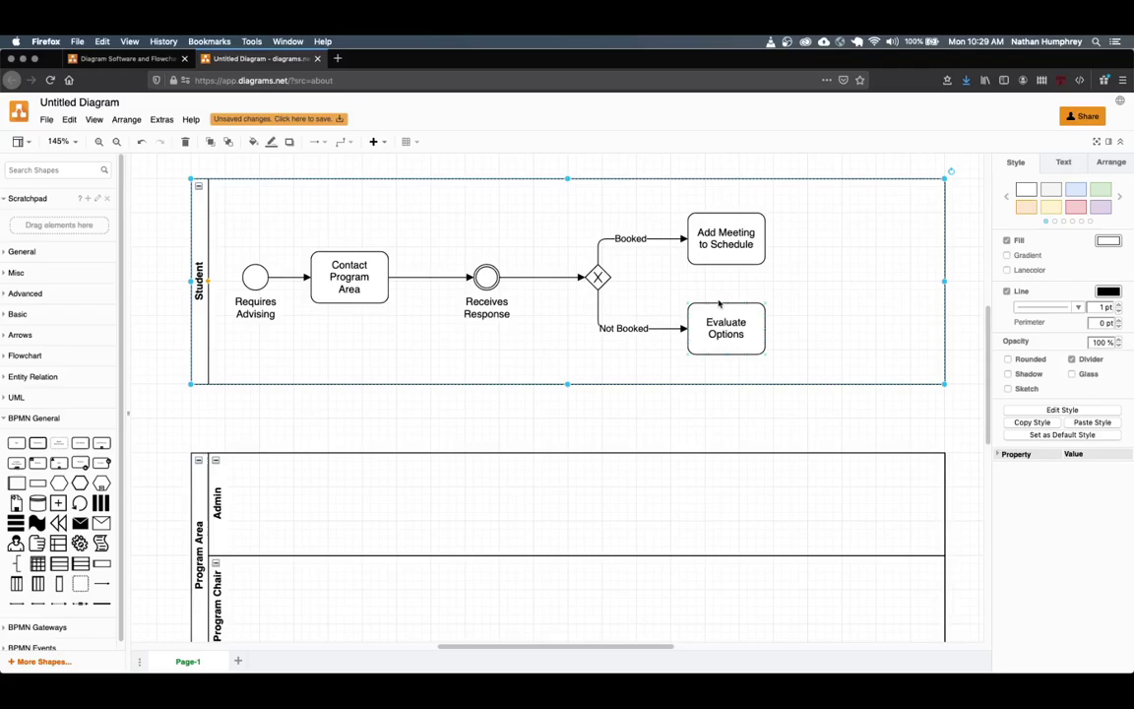
- Add two General End events in the Student pool, one level with Add Meeting to Schedule and a duplicate level with Evaluate Options
left_click(7, 419)
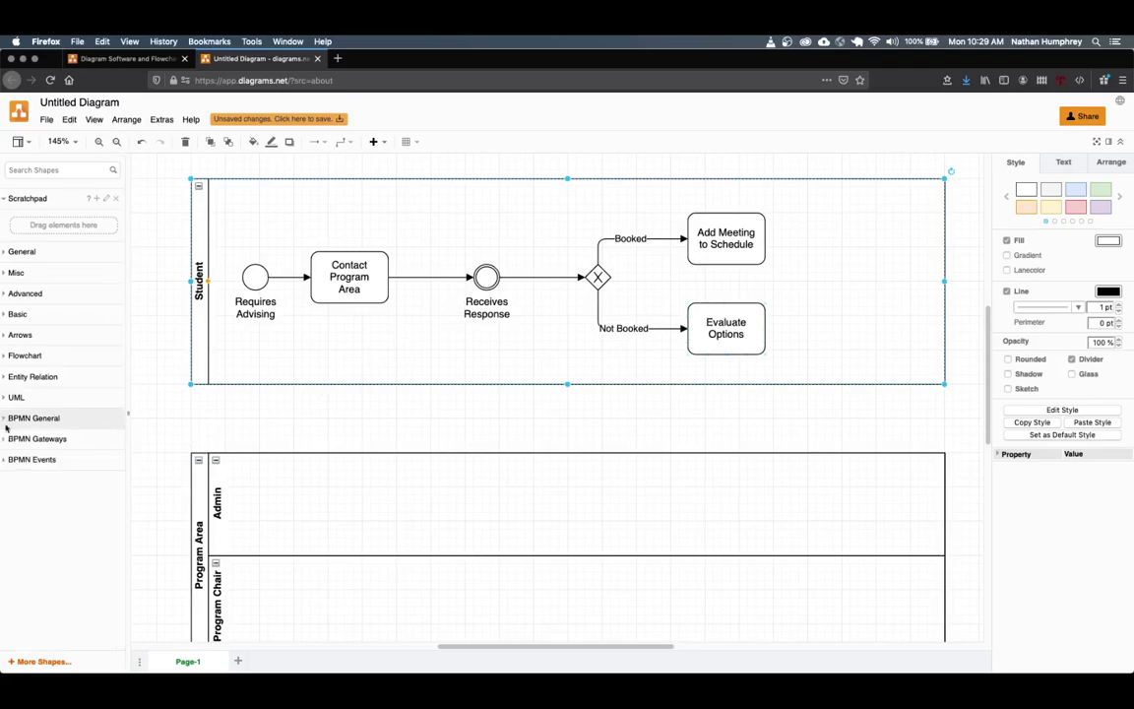
left_click(9, 459)
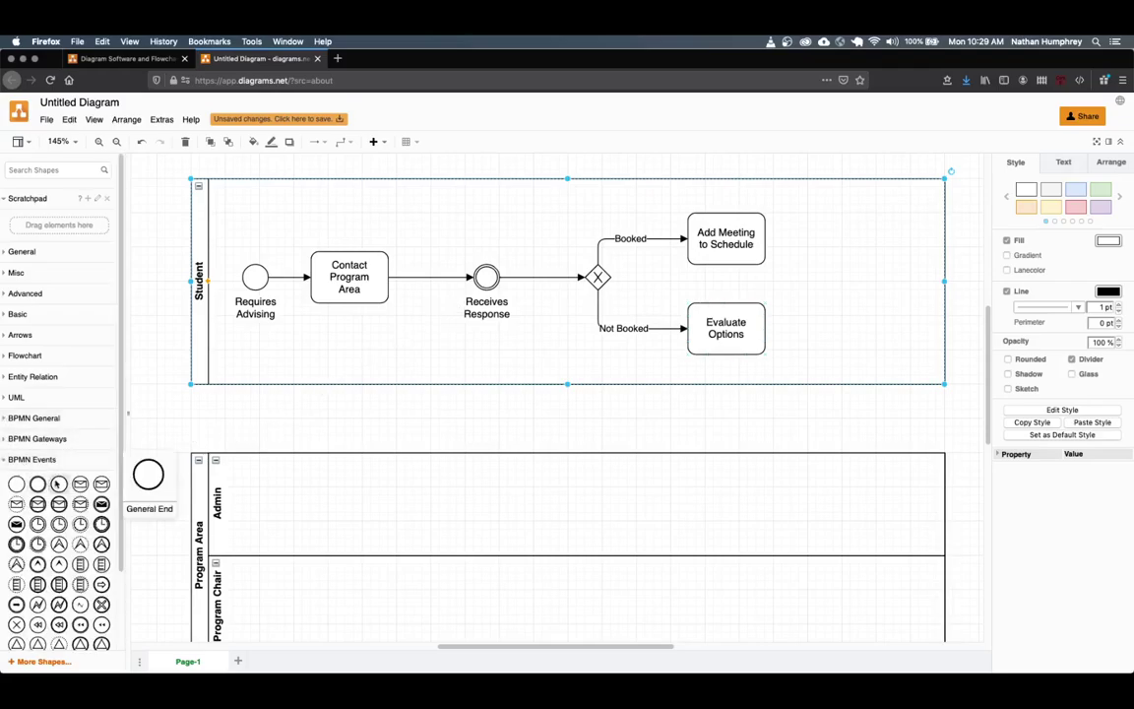
left_click_drag(58, 483, 859, 248)
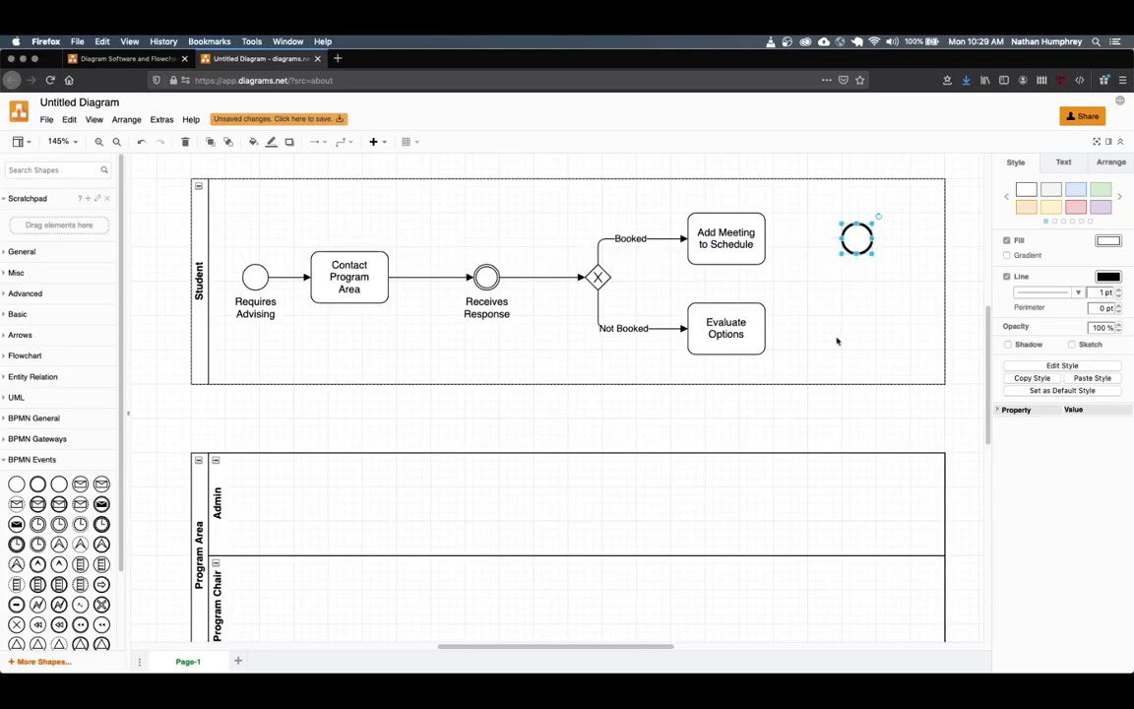
key("super+d")
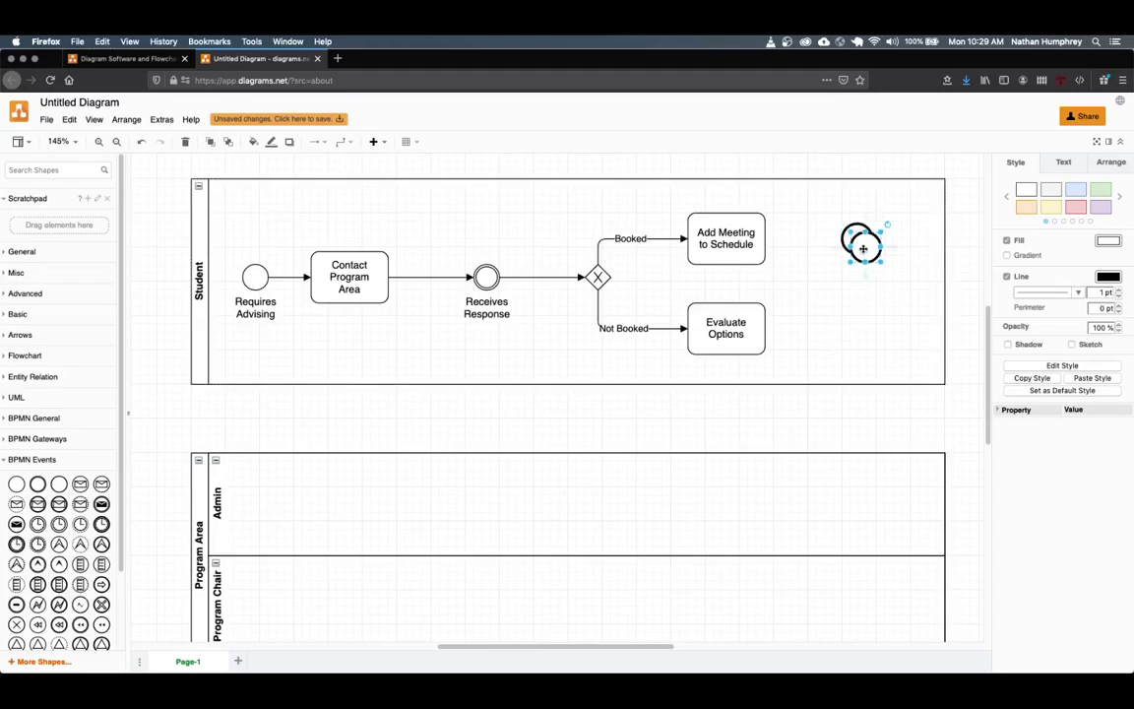
left_click_drag(867, 246, 855, 327)
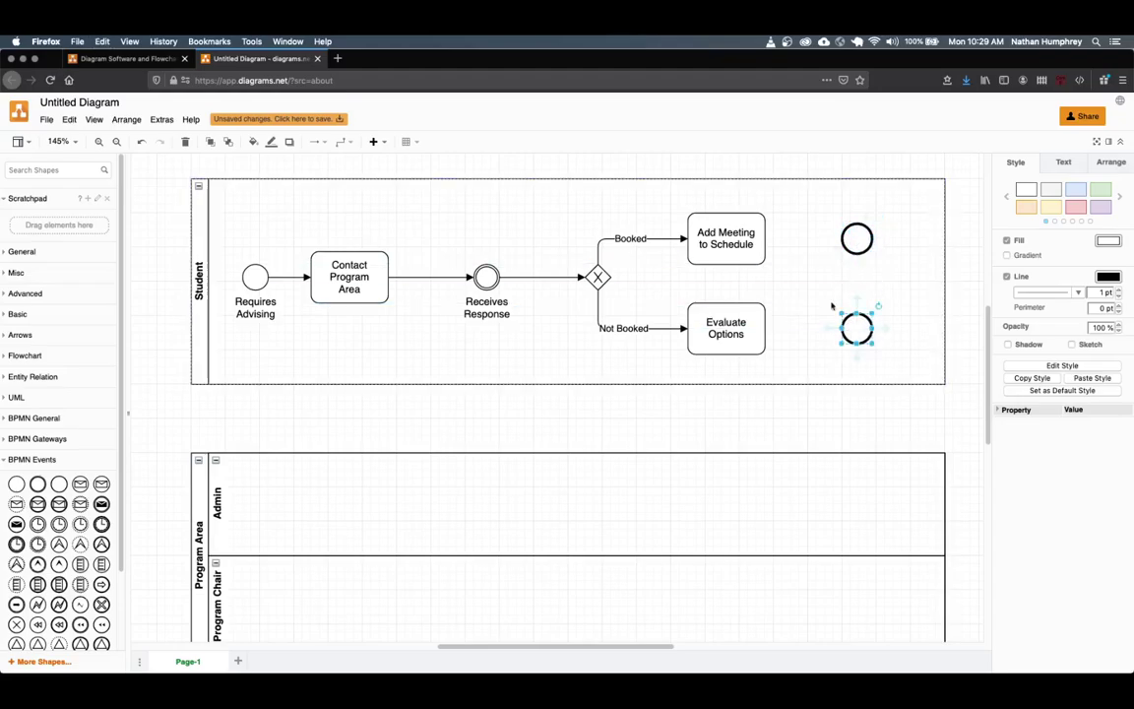
left_click(696, 281)
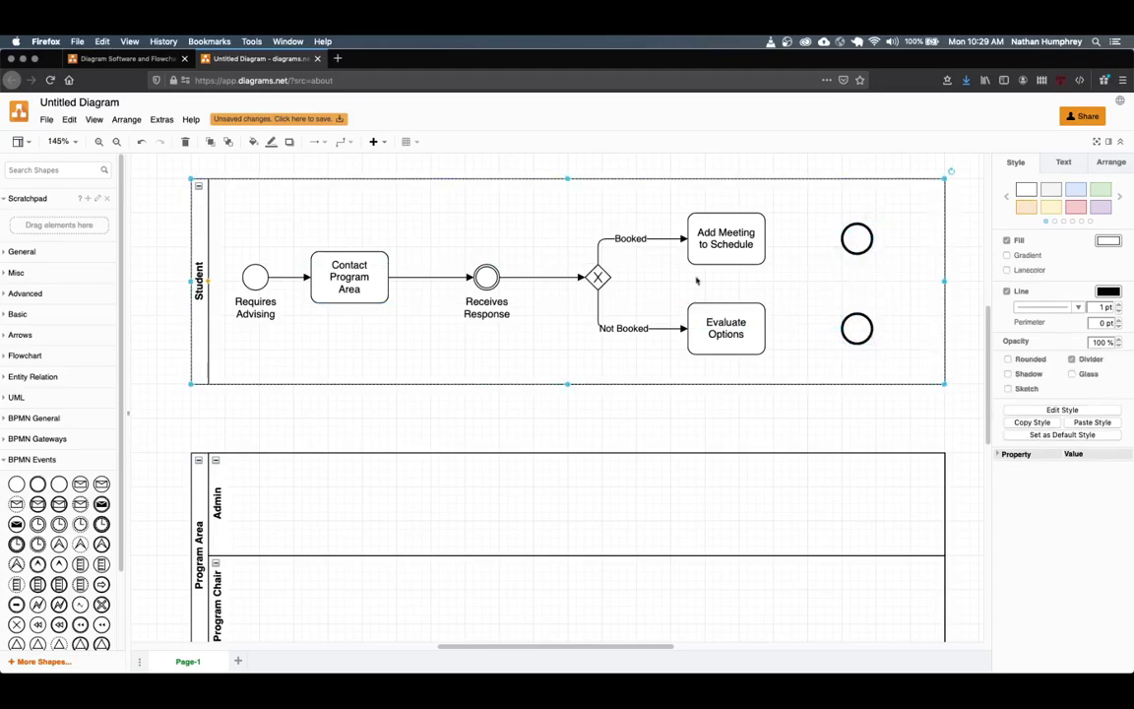
- Connect Add Meeting to Schedule and Evaluate Options each to the end event beside it with a straight sequence flow
left_click(35, 440)
left_click(34, 445)
left_click(33, 458)
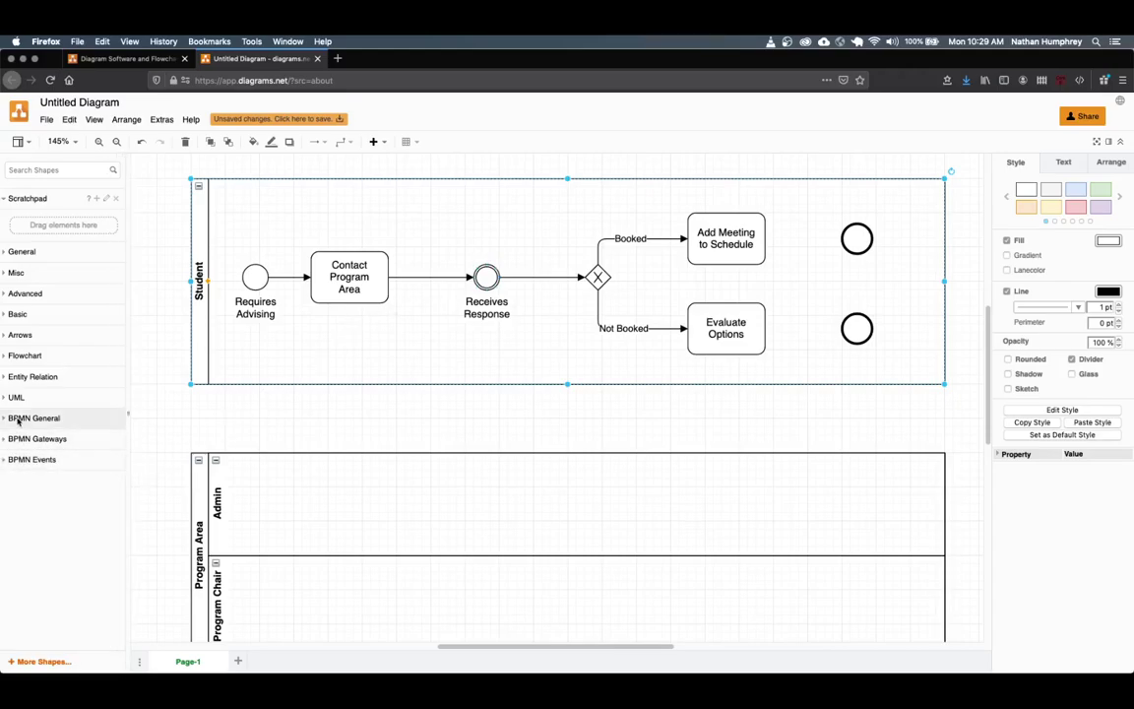
left_click(29, 418)
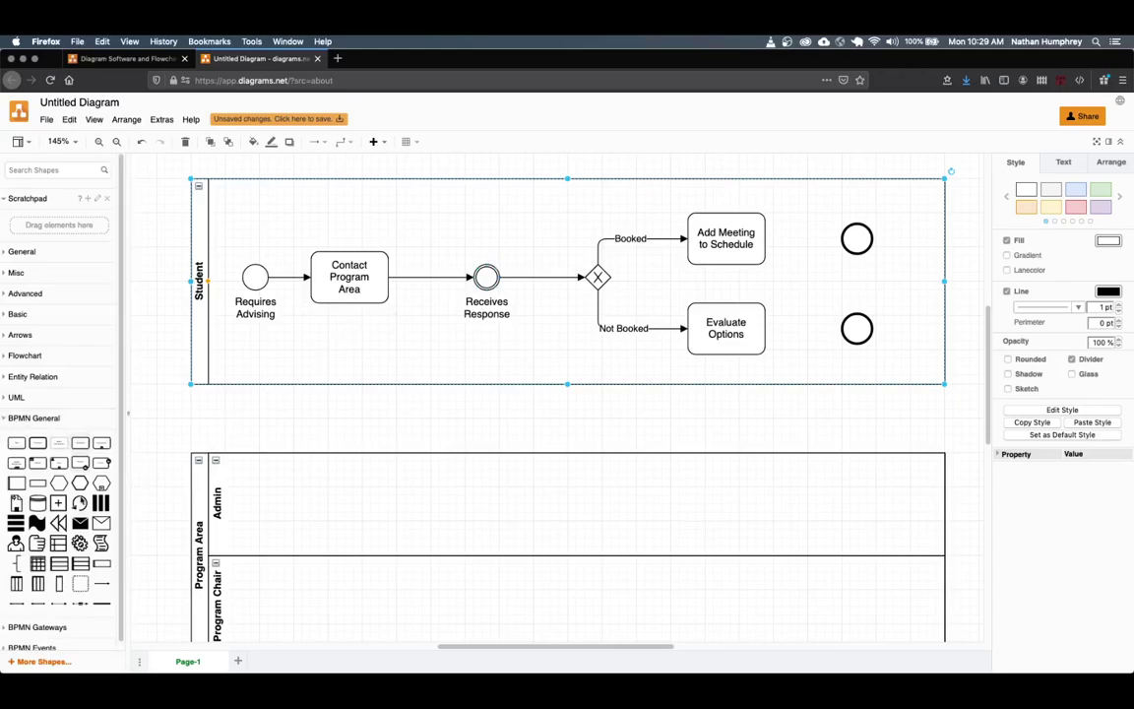
left_click(769, 241)
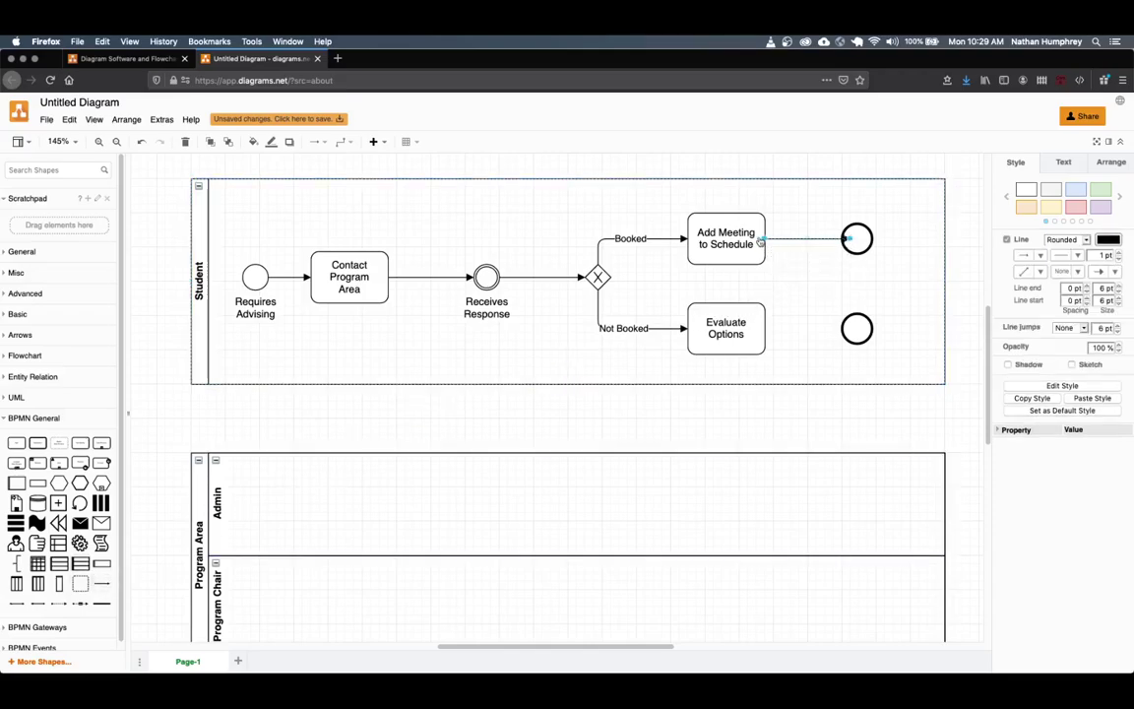
left_click_drag(848, 238, 844, 246)
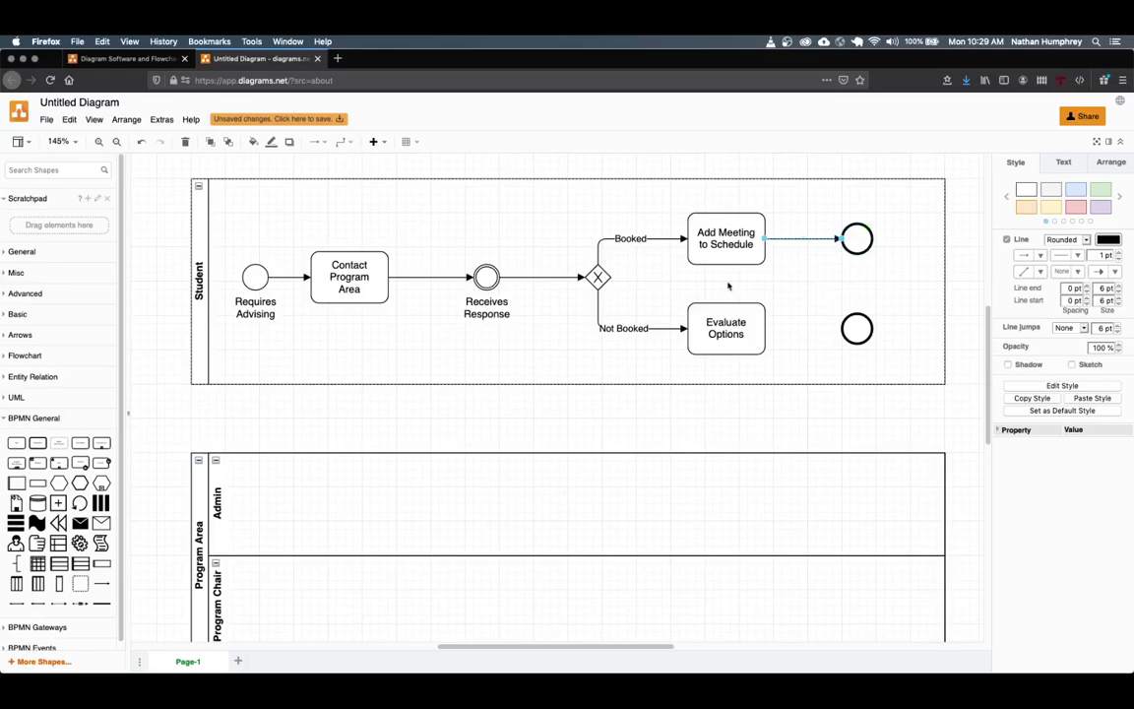
left_click_drag(112, 582, 763, 329)
left_click_drag(857, 363, 847, 330)
- Label the end event after Add Meeting to Schedule "Prepare Meeting" and the one after Evaluate Options "Prepare New Plan"
left_click(855, 240)
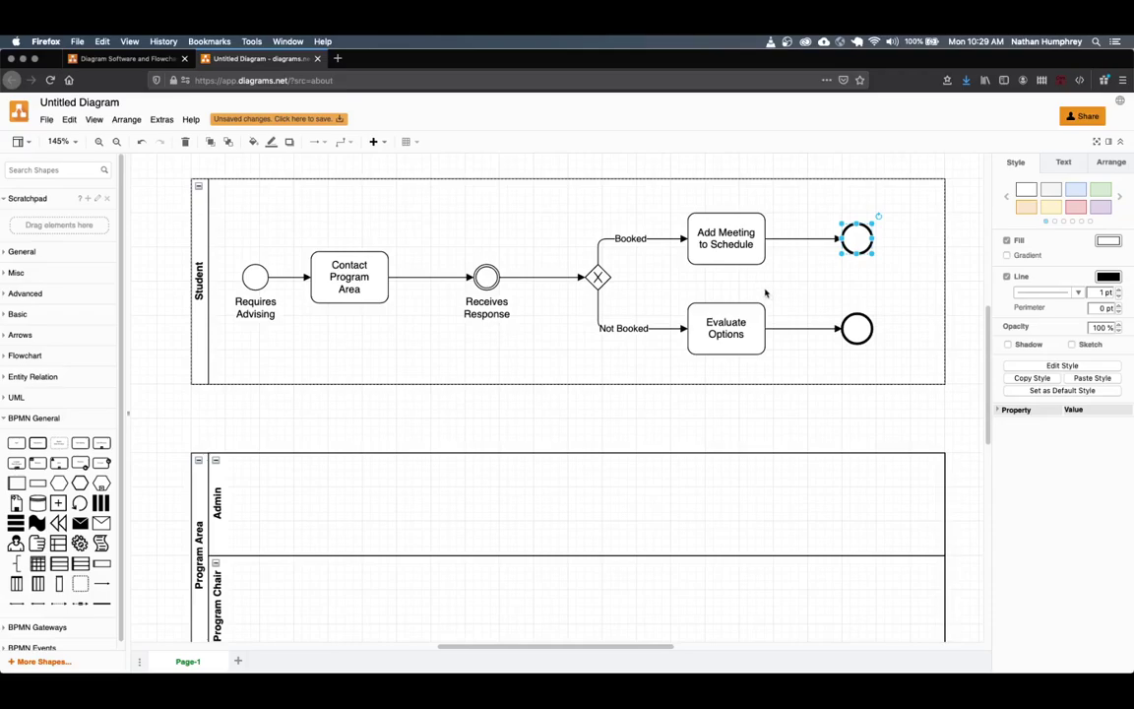
type("Prepare")
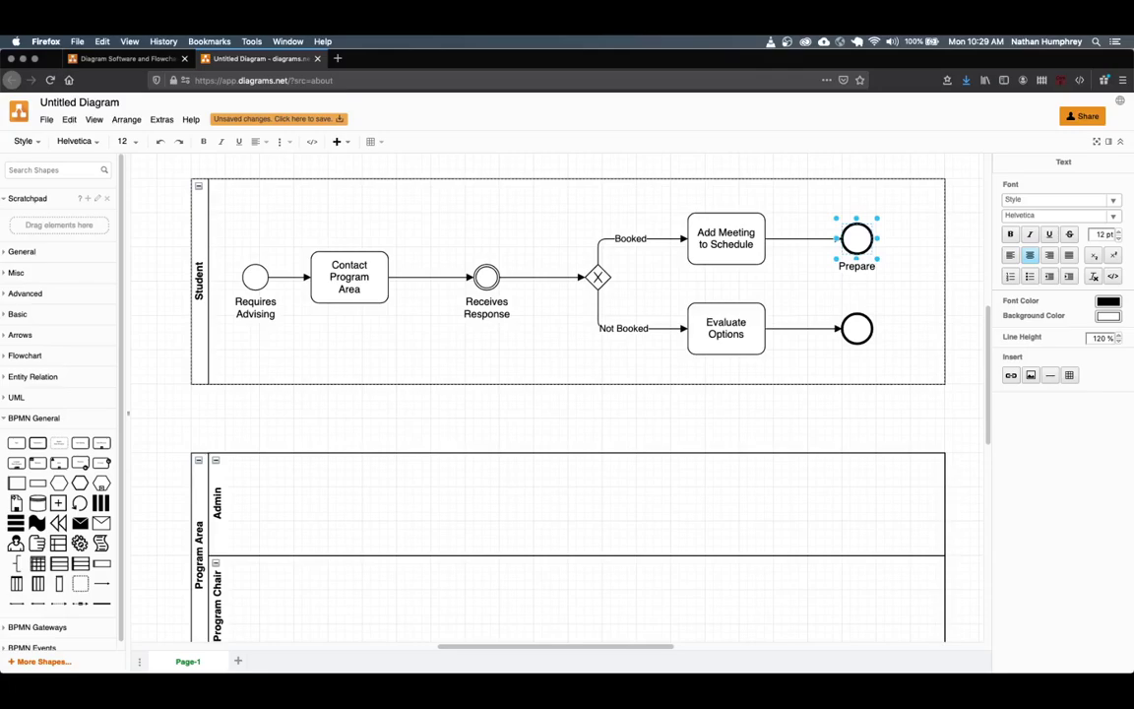
type(" Meeting")
left_click(855, 332)
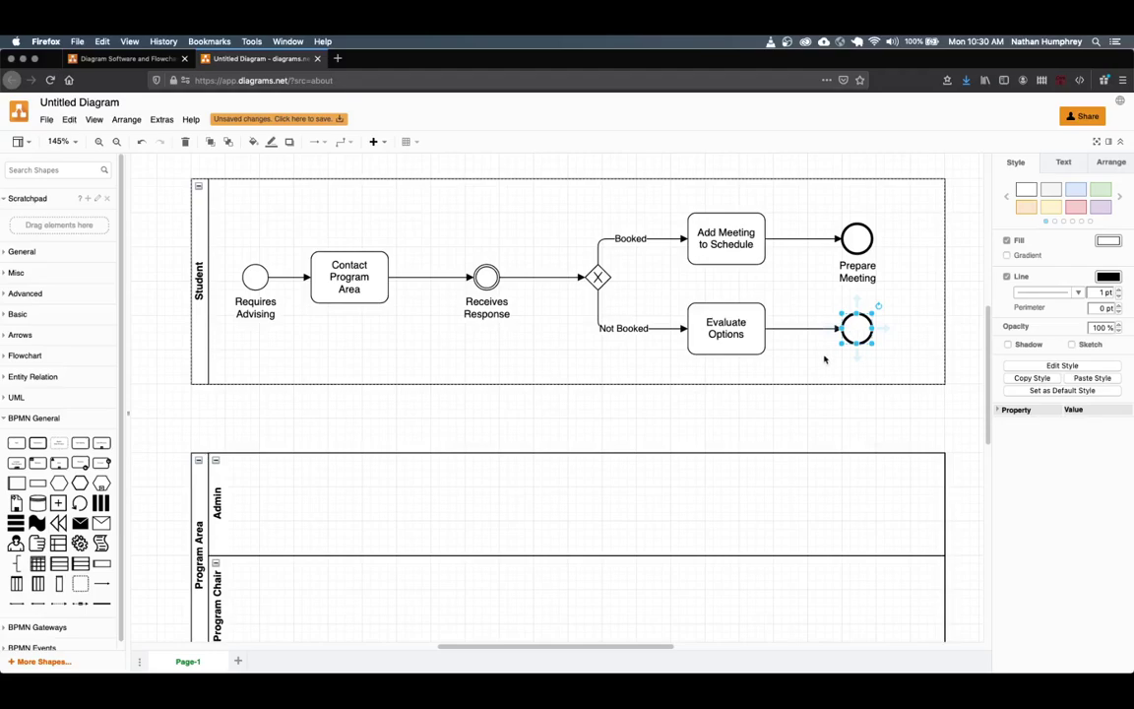
type("Prepare a")
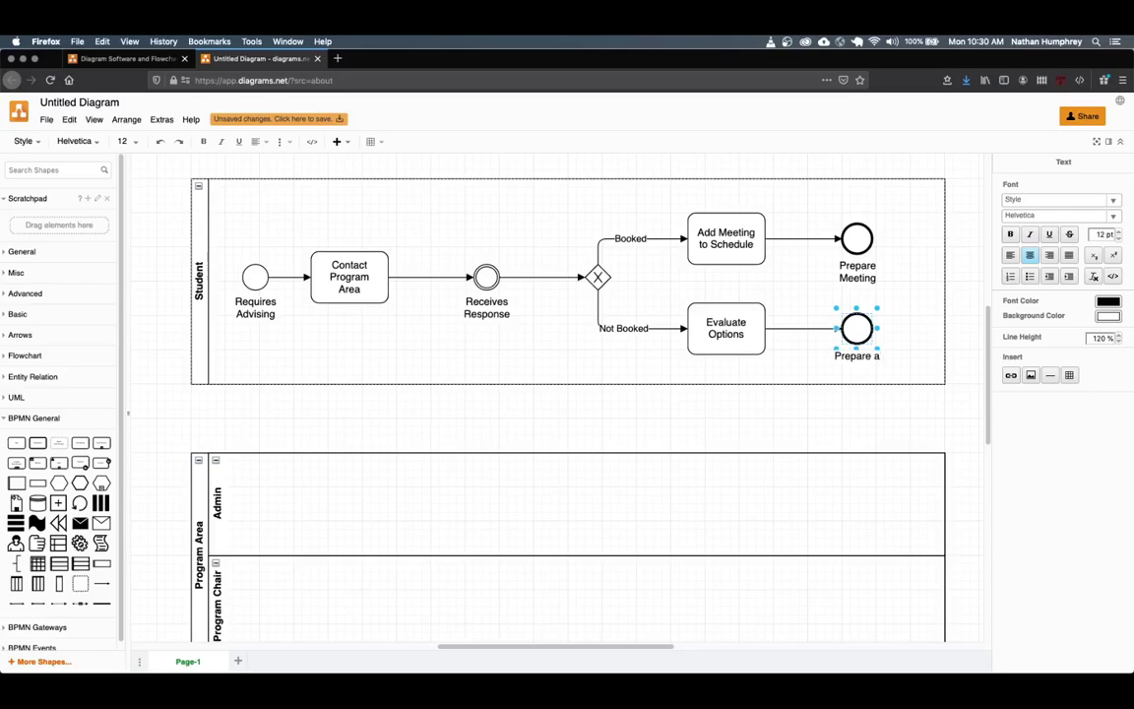
key("BackSpace")
type("New Plan")
left_click(728, 407)
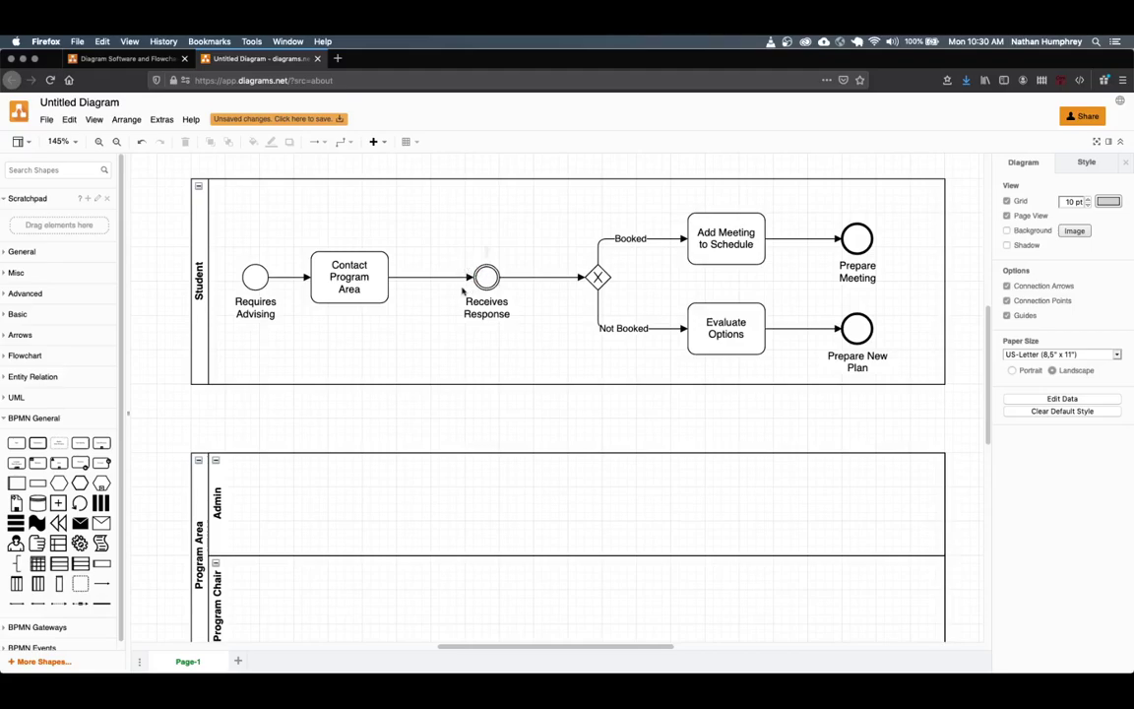
- Extend the Program Area pool downward by about one lane height to make room for taller lanes
scroll(430, 316, "down", 2)
scroll(430, 316, "down", 5)
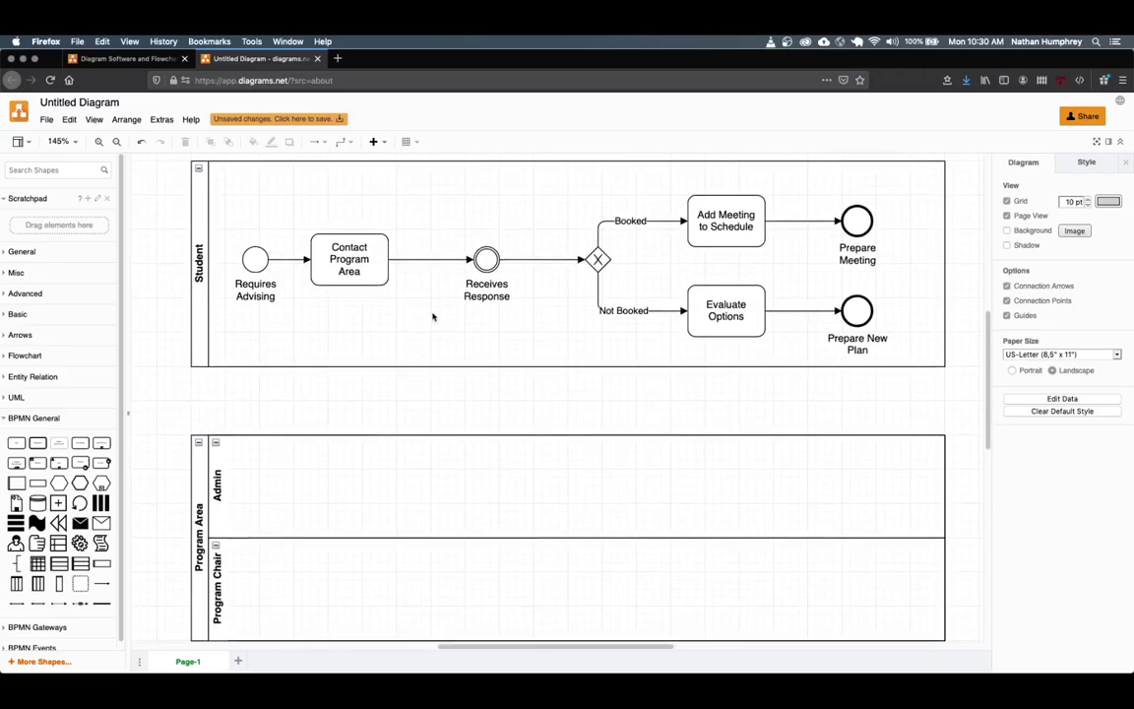
scroll(432, 316, "down", 10)
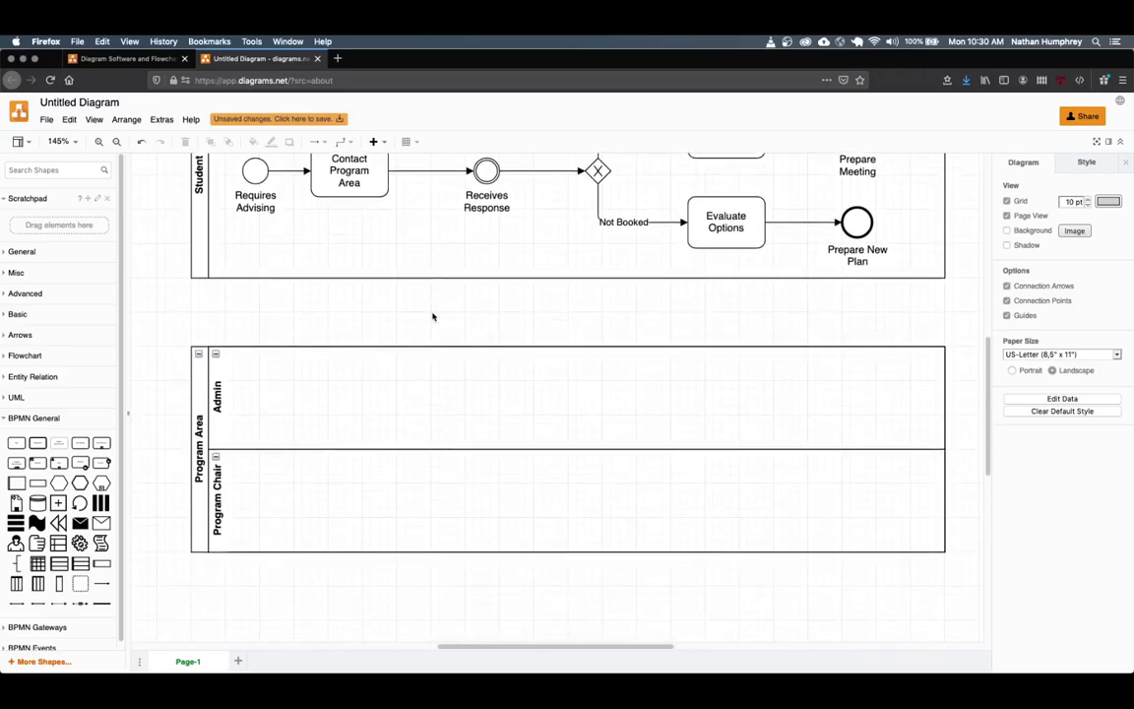
left_click(193, 383)
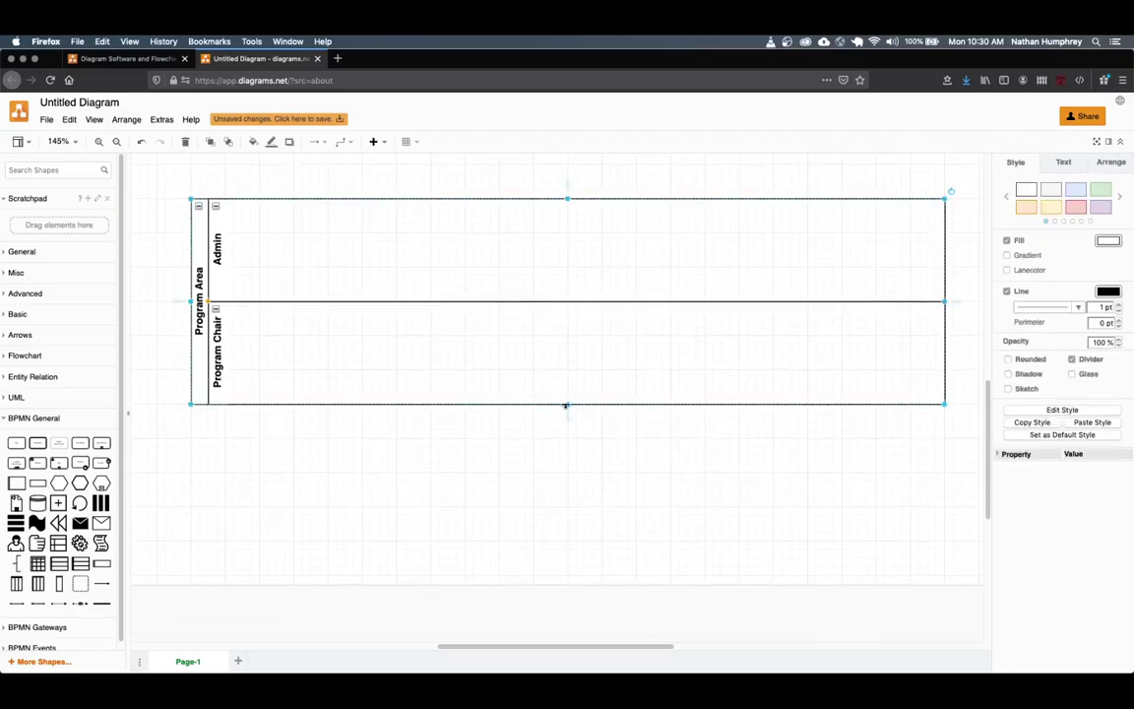
left_click_drag(566, 405, 553, 507)
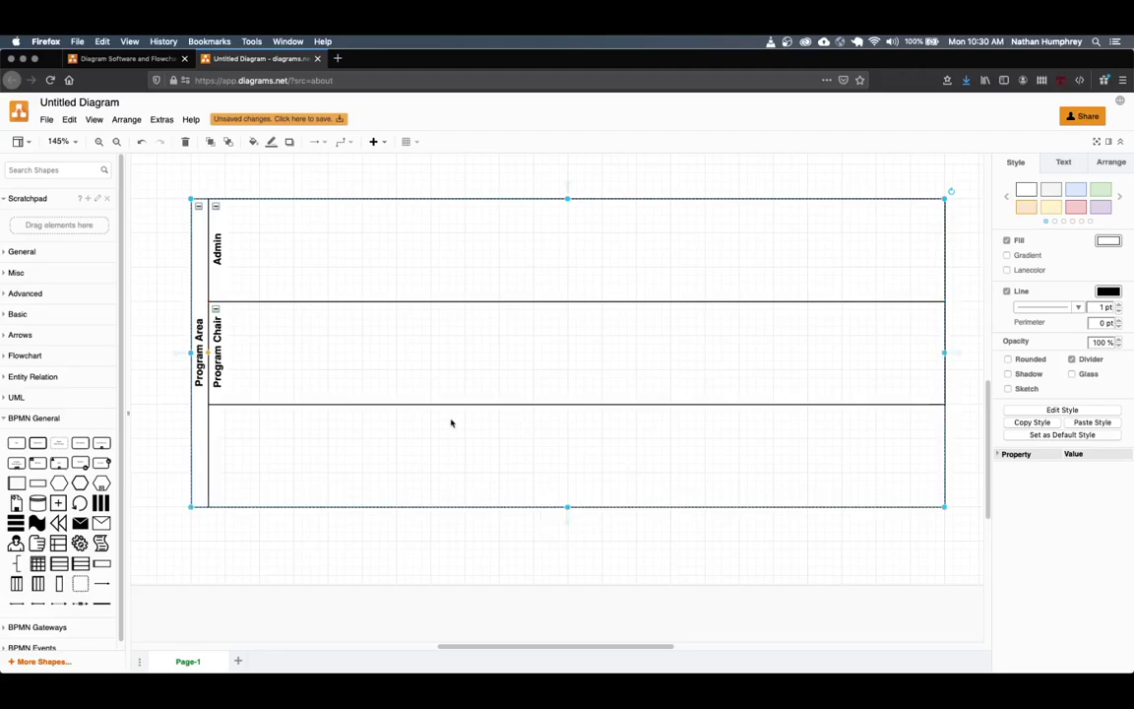
- Make the Admin lane taller by lowering its bottom edge to roughly the middle of the Program Area pool
left_click(478, 391)
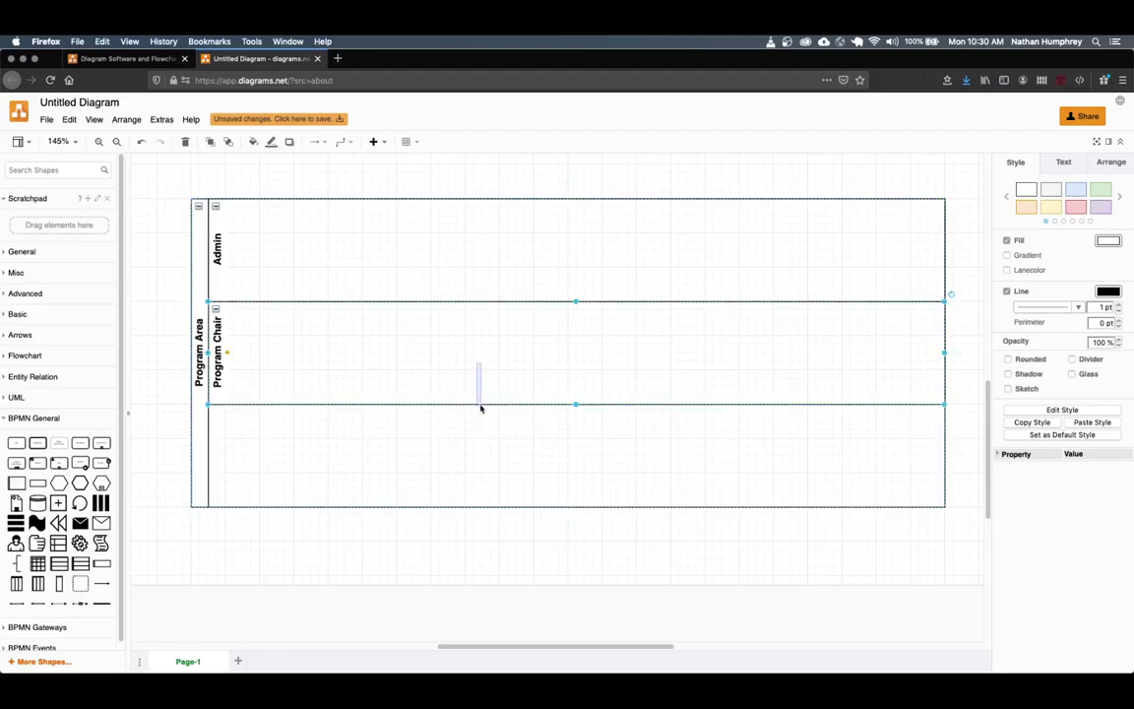
key("Escape")
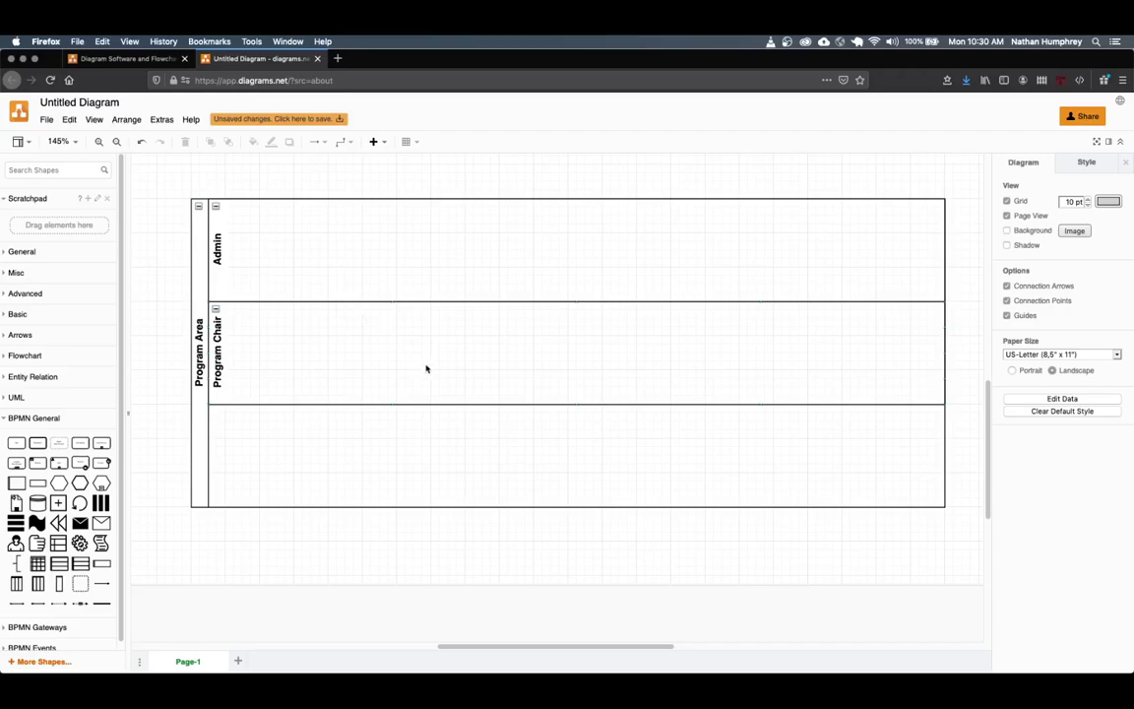
left_click(452, 300)
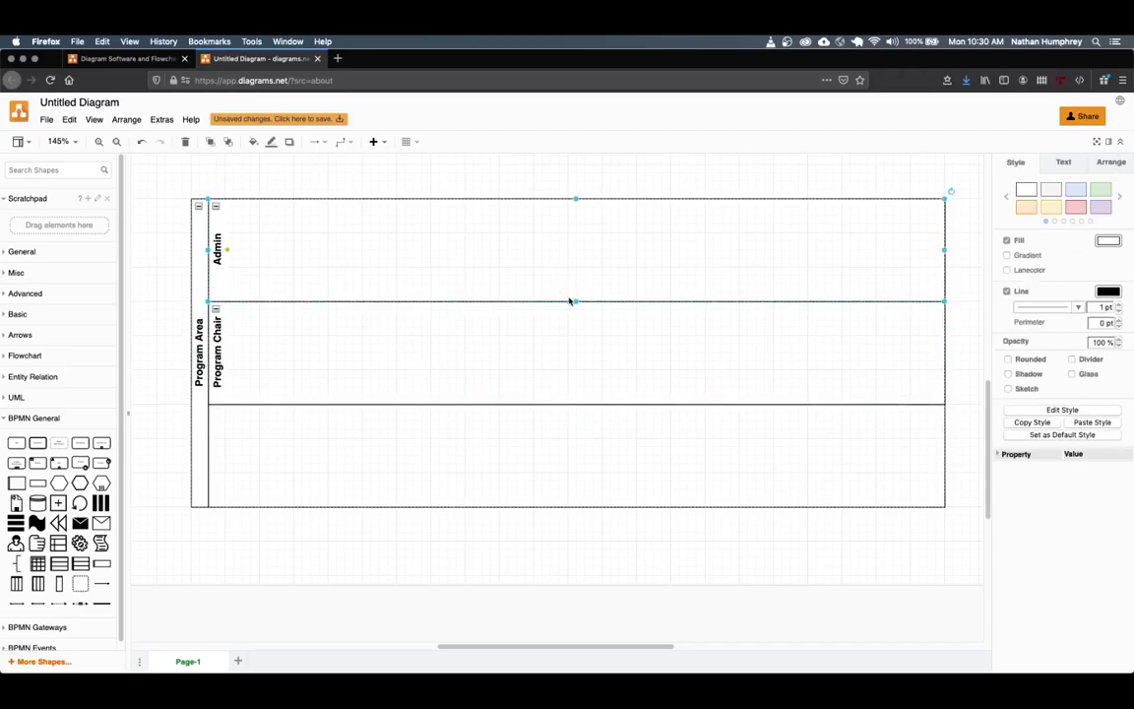
left_click_drag(568, 301, 574, 343)
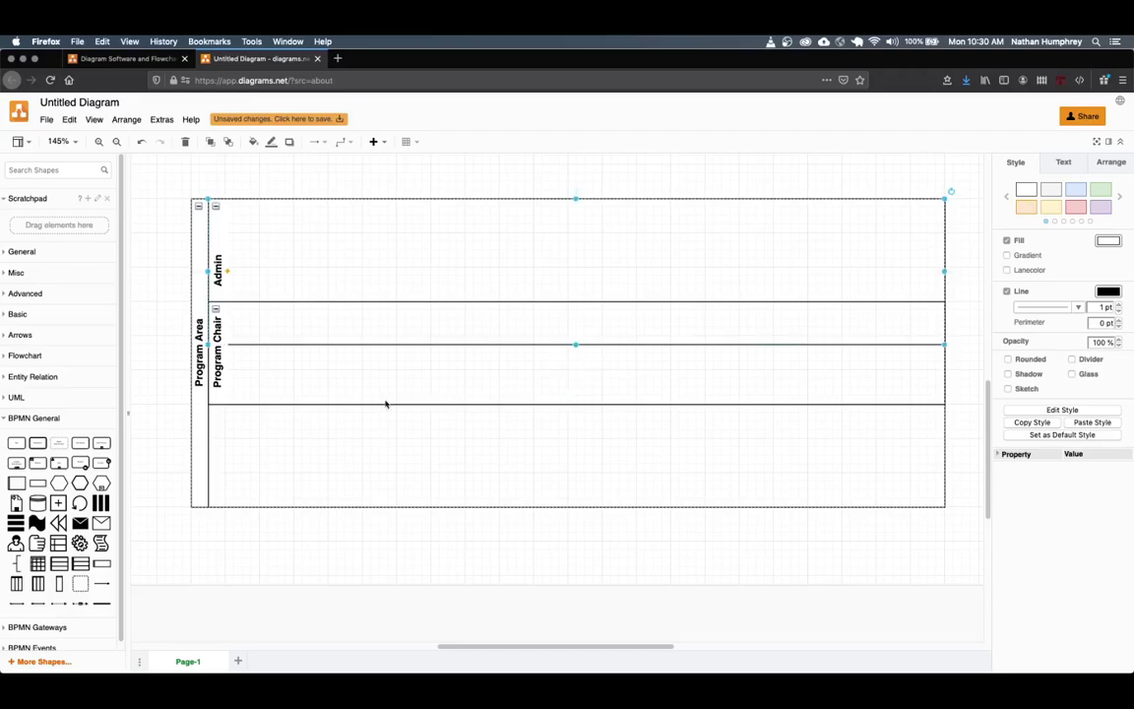
- Move the Program Chair lane below Admin, stretch it to the pool's bottom edge and adjust the shared border so both lanes are equal
left_click_drag(236, 394, 241, 436)
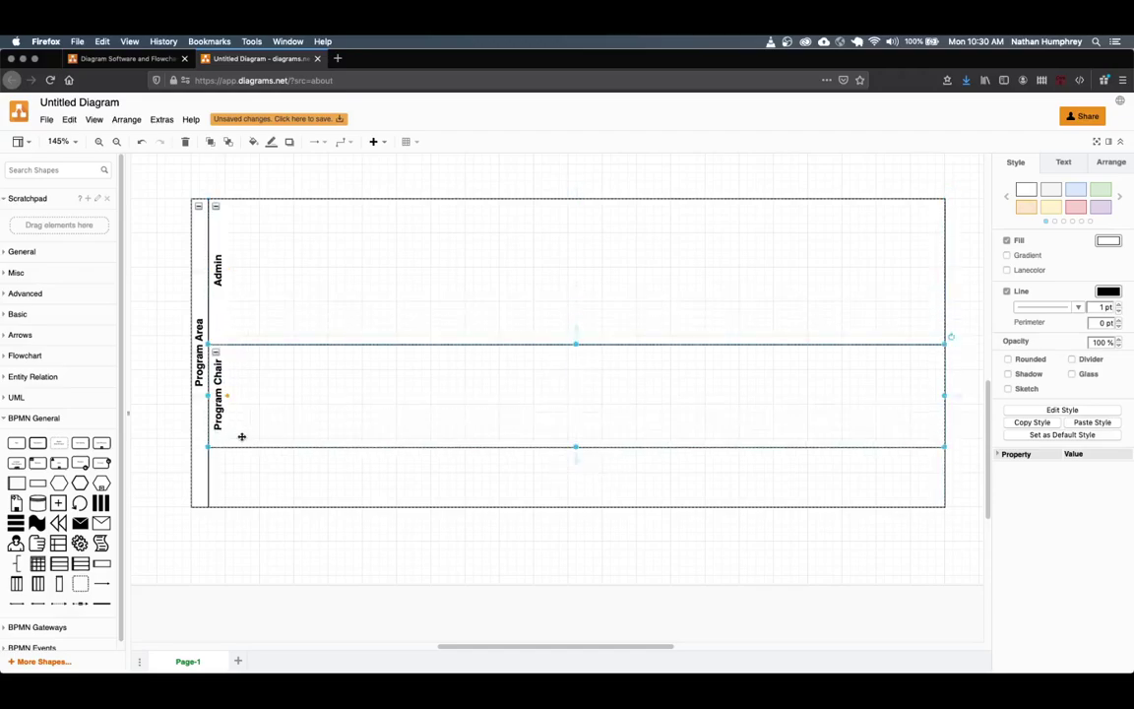
left_click_drag(576, 447, 575, 506)
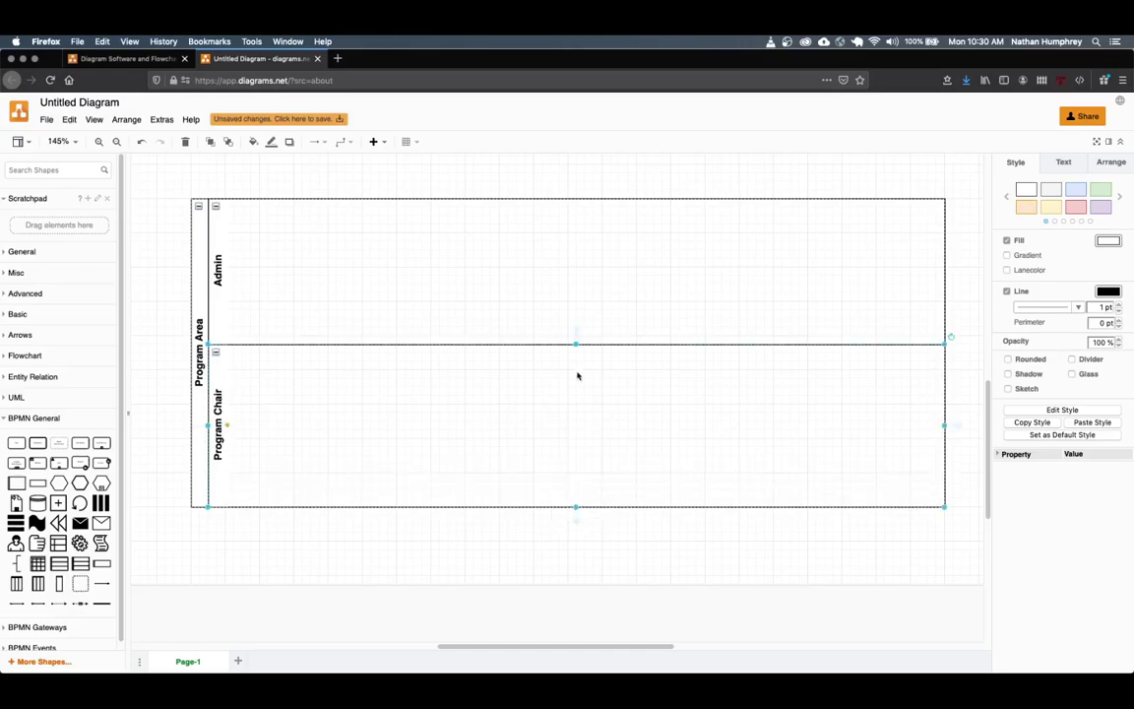
left_click_drag(577, 342, 577, 351)
left_click(581, 343)
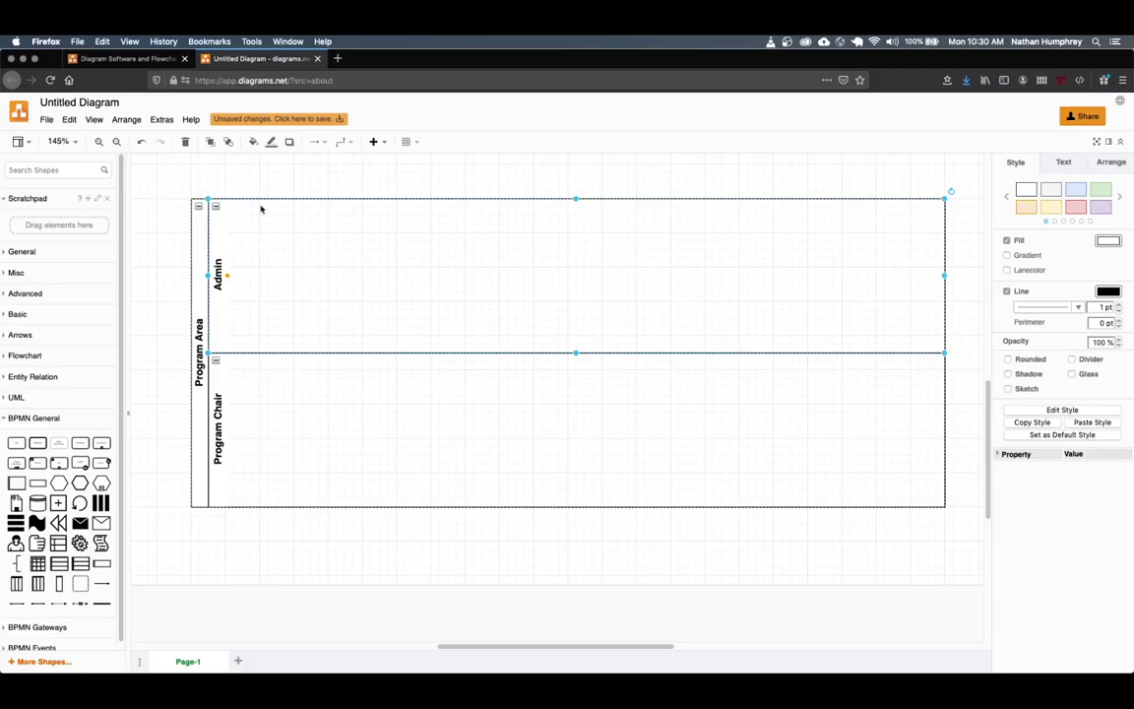
left_click(296, 182)
- Add a Message Flow 1 connector running straight down from the bottom of the Contact Program Area task into the Admin lane
scroll(310, 214, "up", 2)
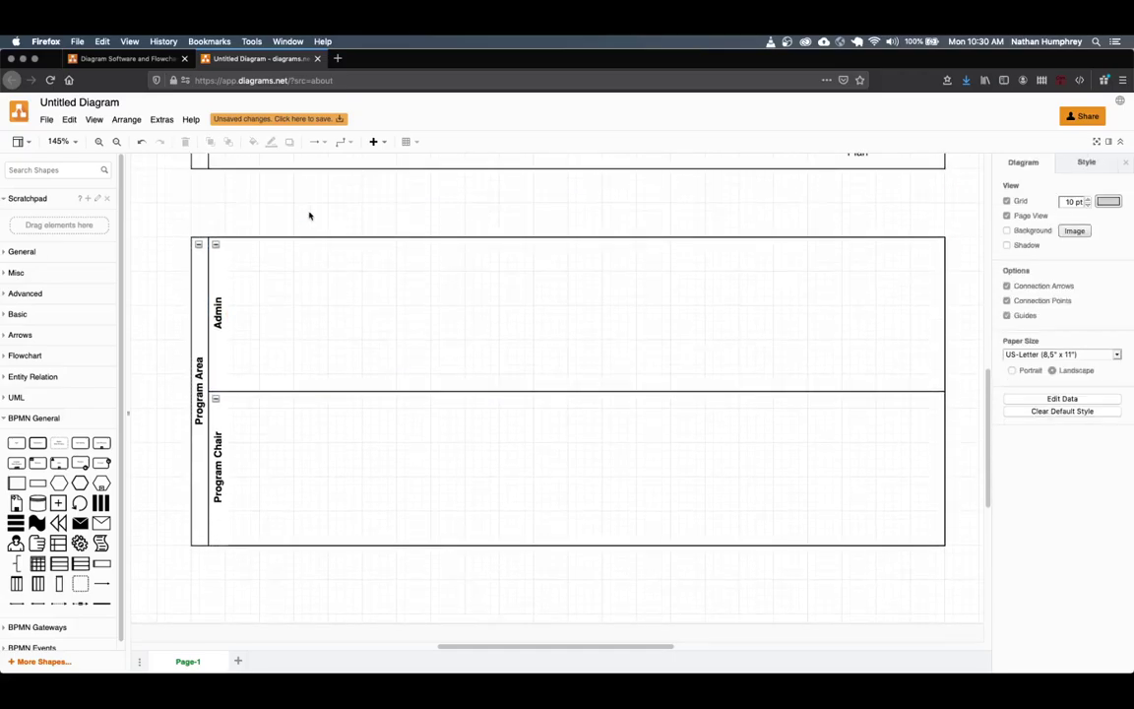
scroll(309, 215, "up", 4)
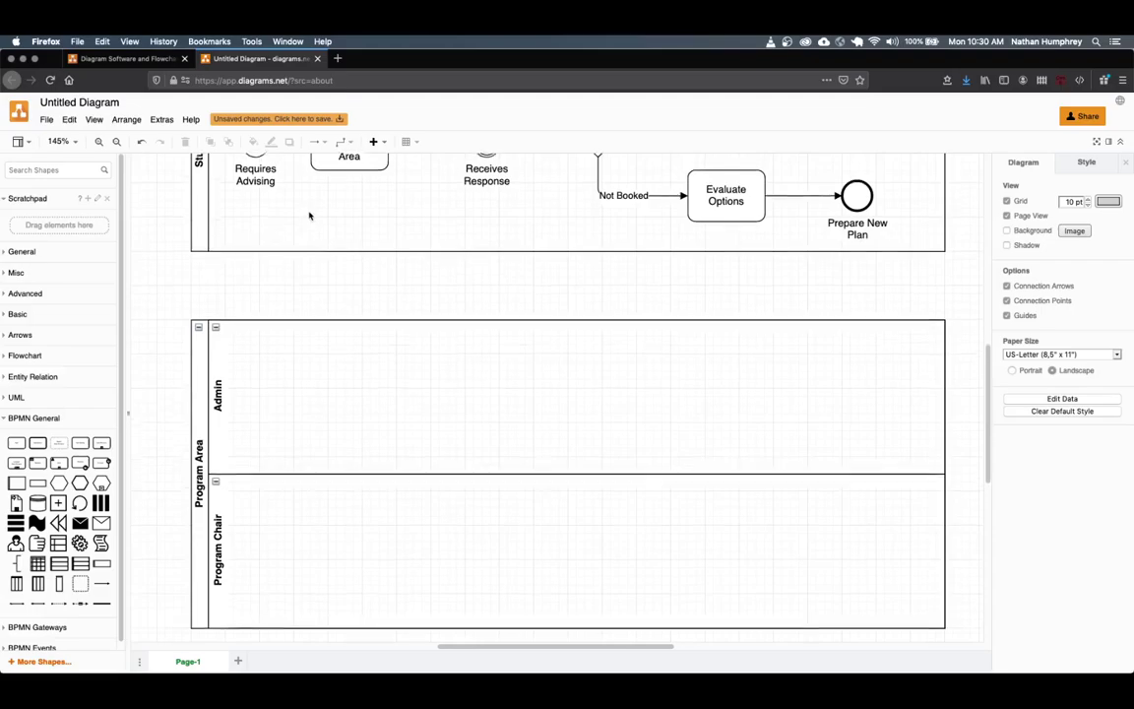
scroll(307, 214, "up", 1)
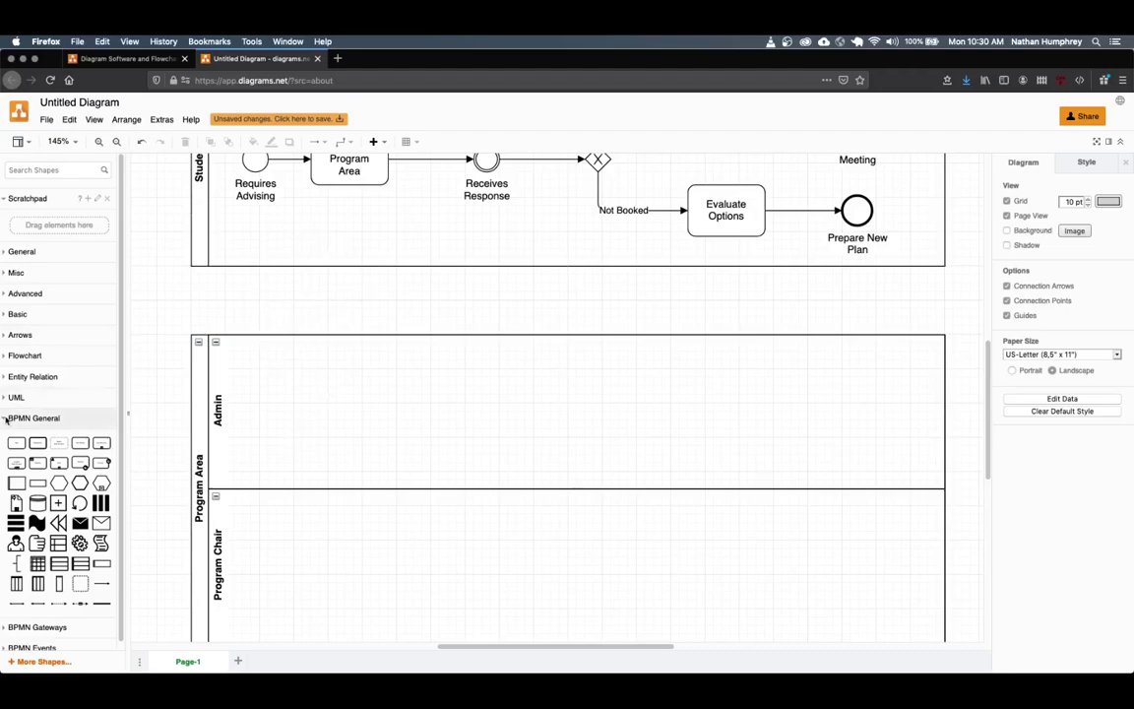
scroll(20, 418, "down", 1)
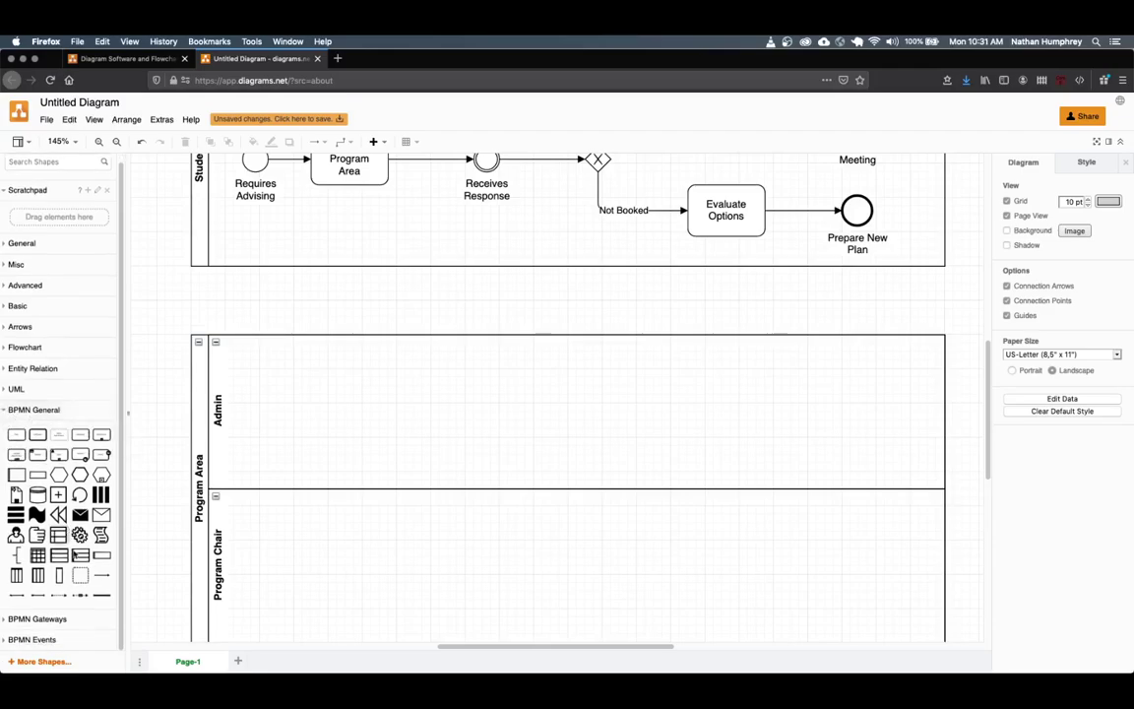
mouse_move(60, 596)
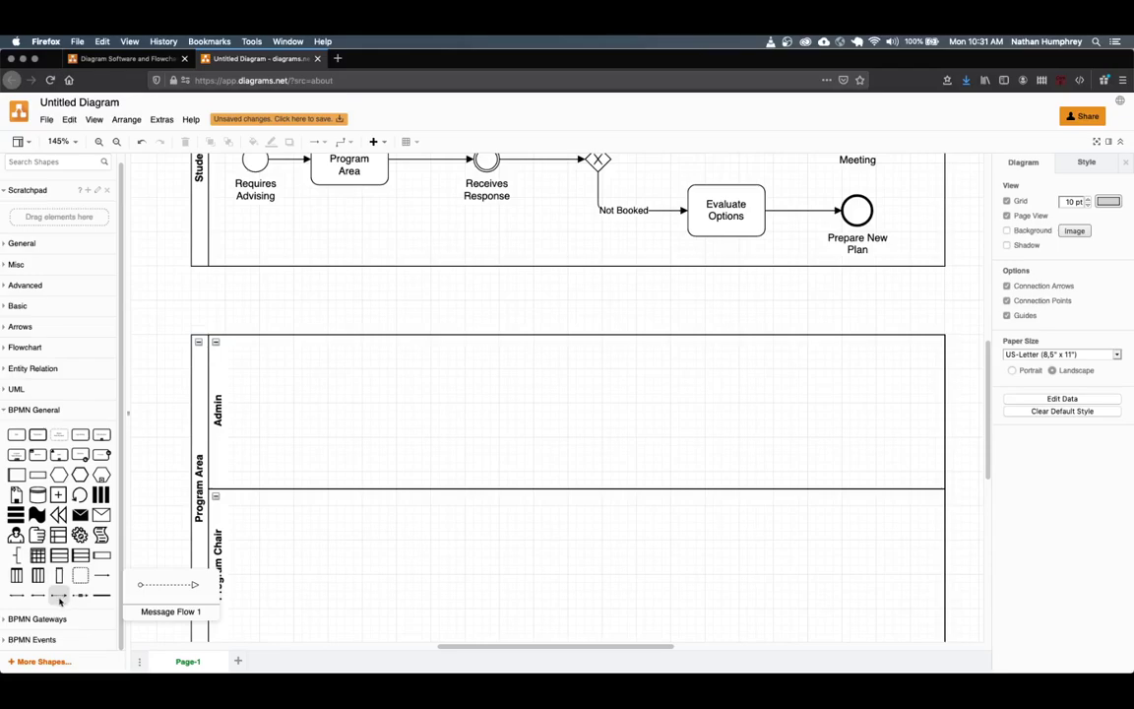
left_click_drag(59, 596, 349, 186)
left_click_drag(377, 286, 350, 389)
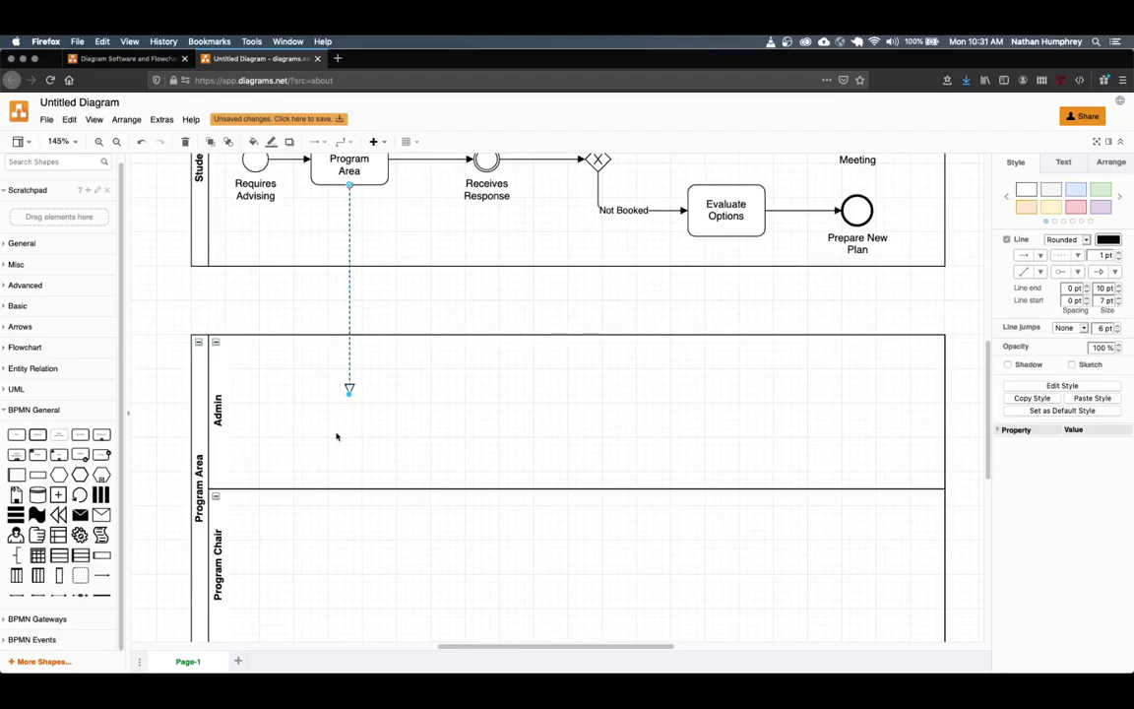
- Label the message flow between the Student and Program Area pools "Request Message" on two lines
scroll(337, 435, "down", 2)
scroll(360, 350, "up", 2)
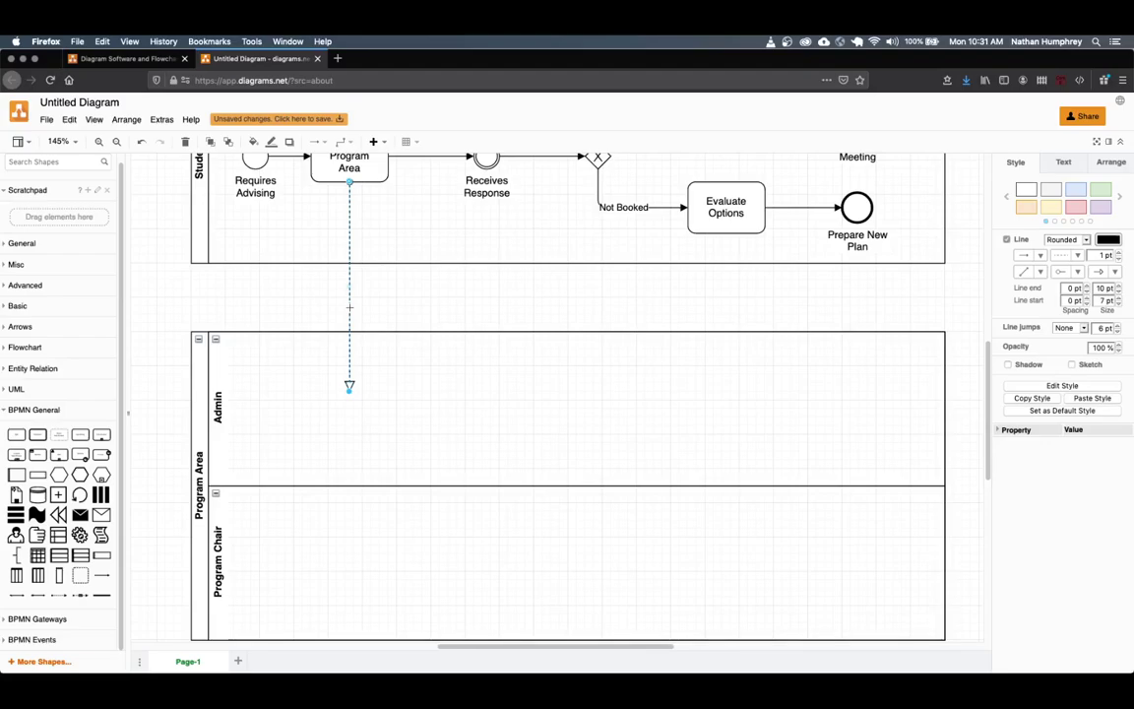
double_click(349, 307)
type("Request")
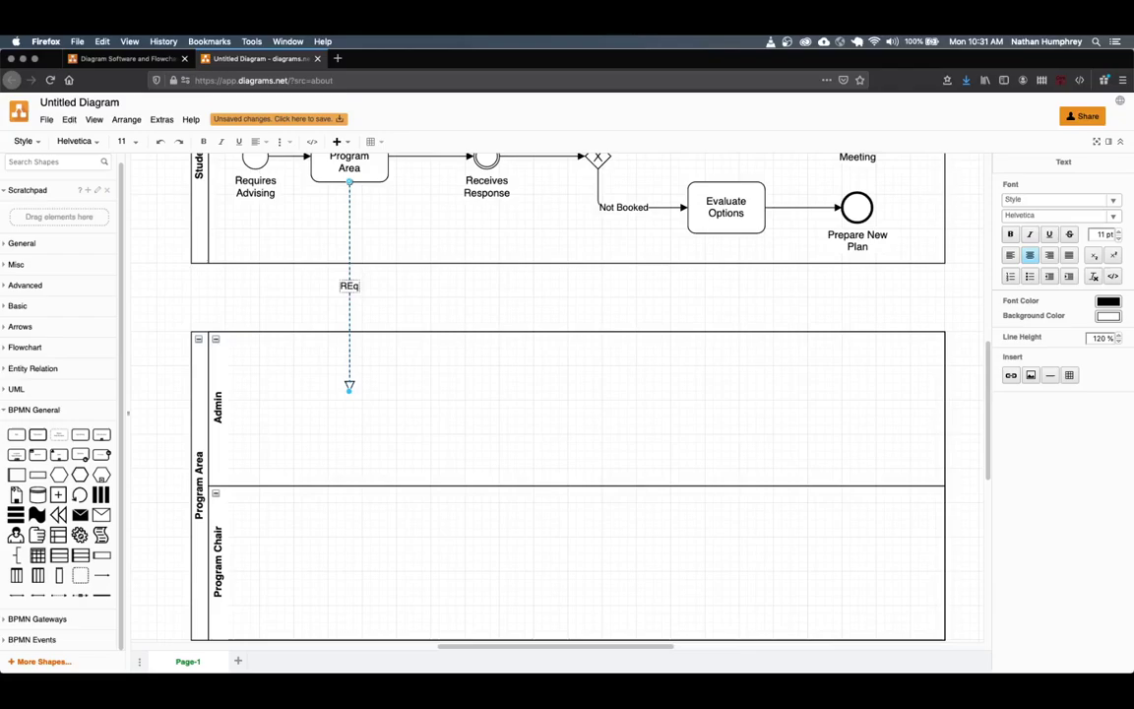
key("Return")
type("M")
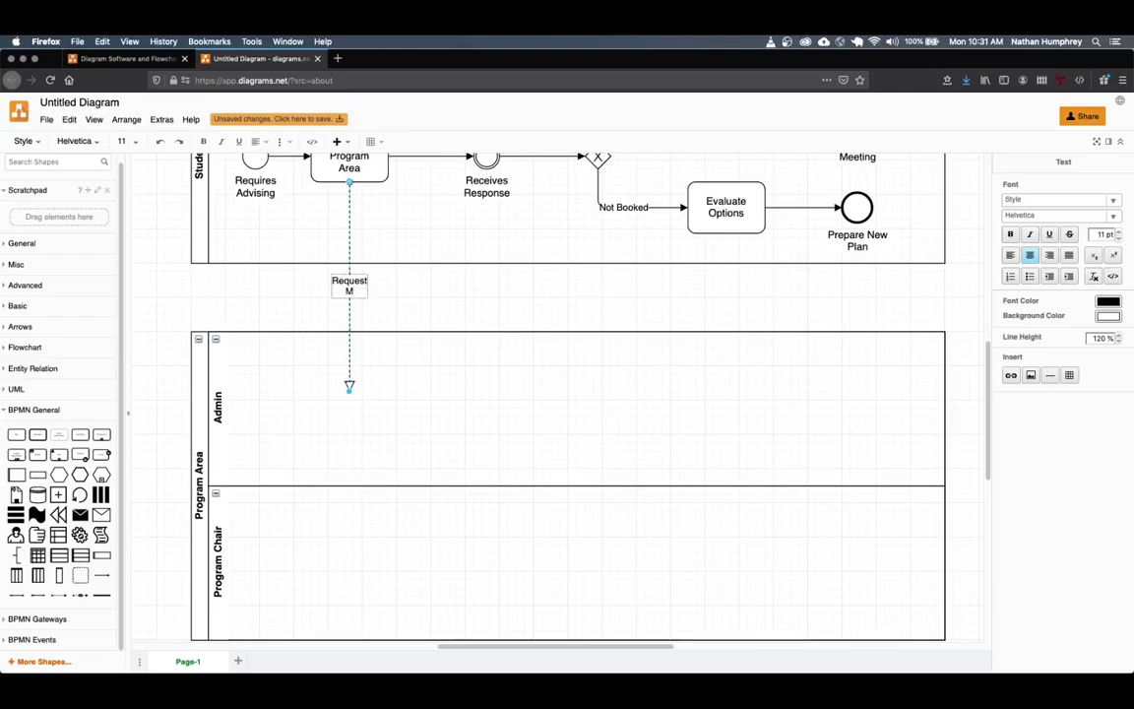
type("ssagee")
type("ge")
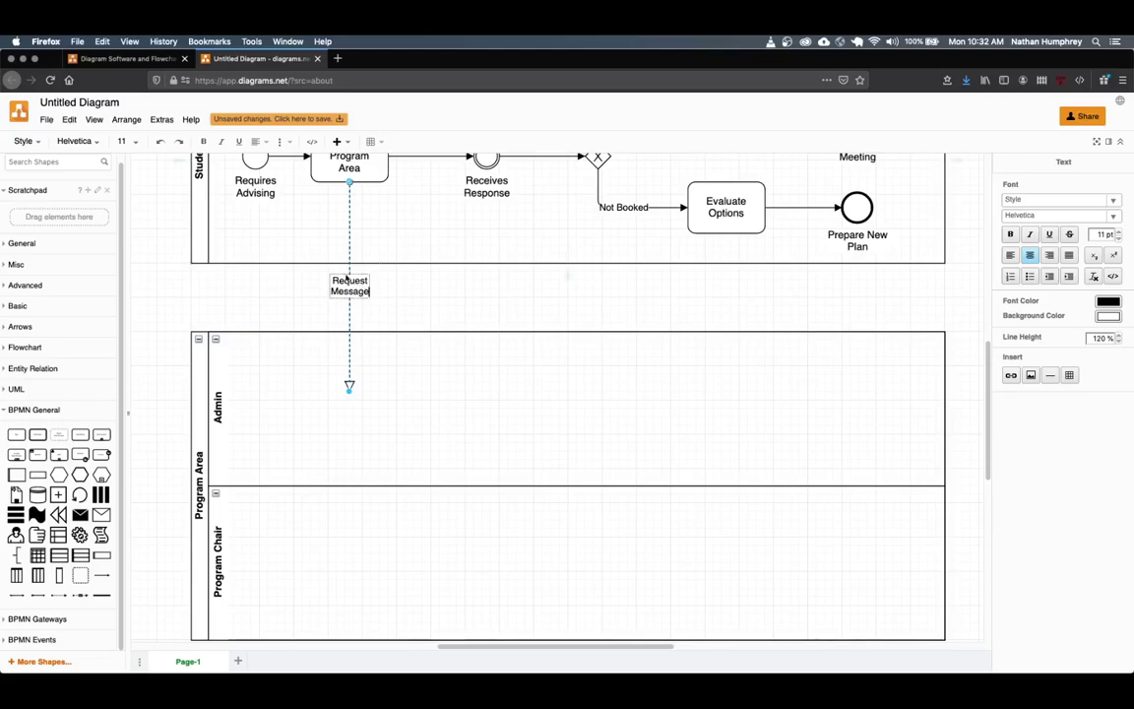
left_click(355, 281)
left_click(351, 430)
- Duplicate the Requires Advising start event and place the copy in the Admin lane directly under the Request Message arrowhead
left_click(251, 165)
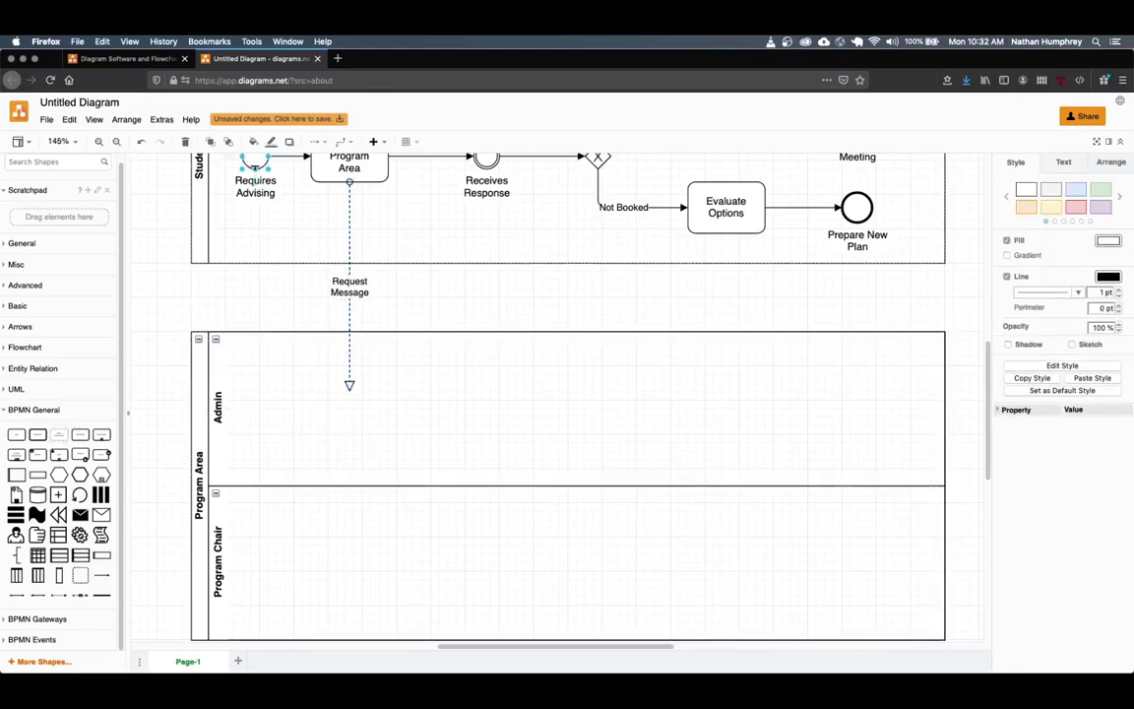
key("super+c")
left_click(304, 439)
key("super+v")
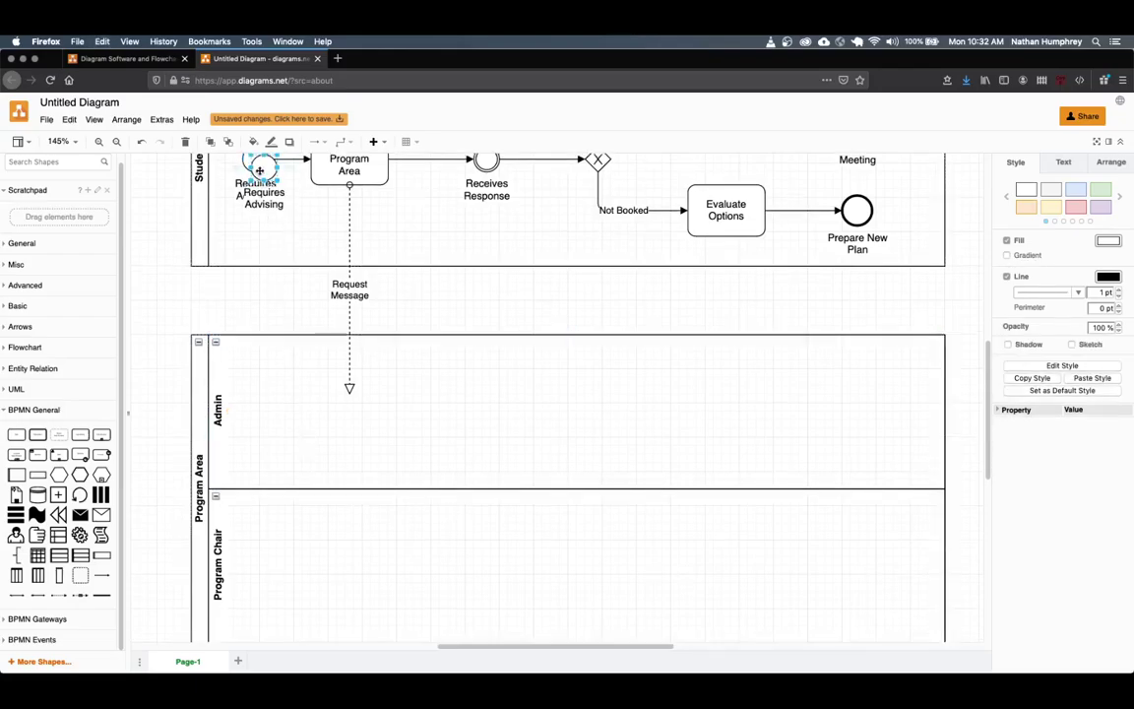
left_click_drag(257, 175, 341, 407)
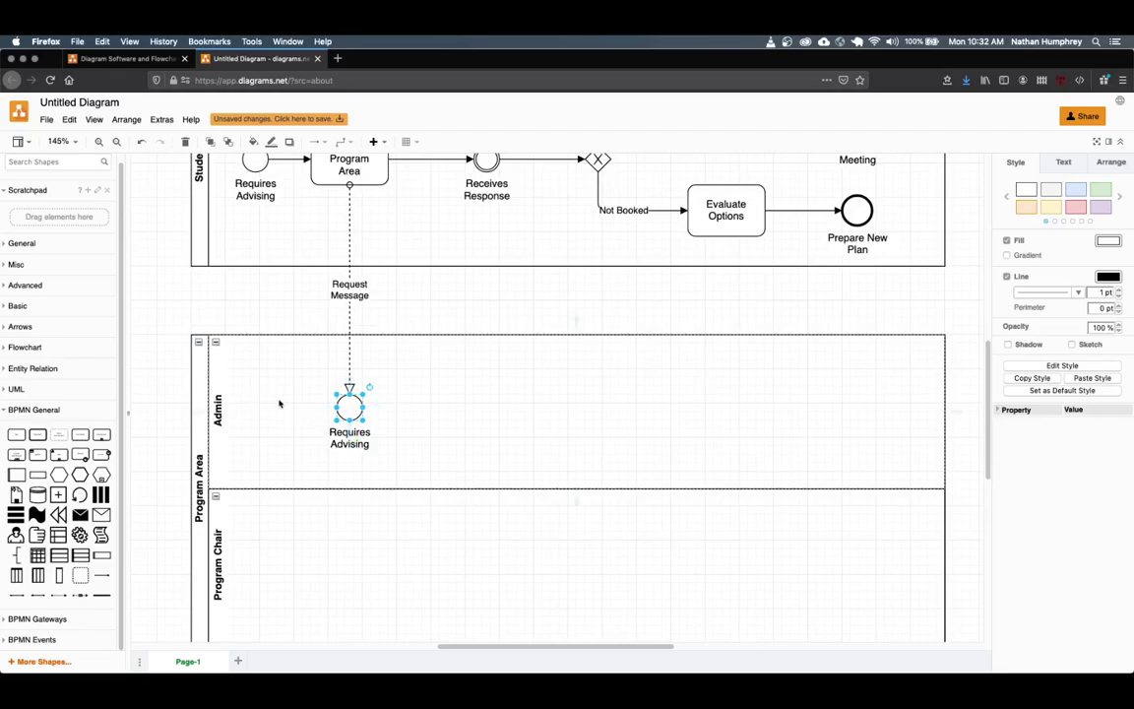
- Rename the copied start event in the Admin lane as "Receive Request"
type("Rece")
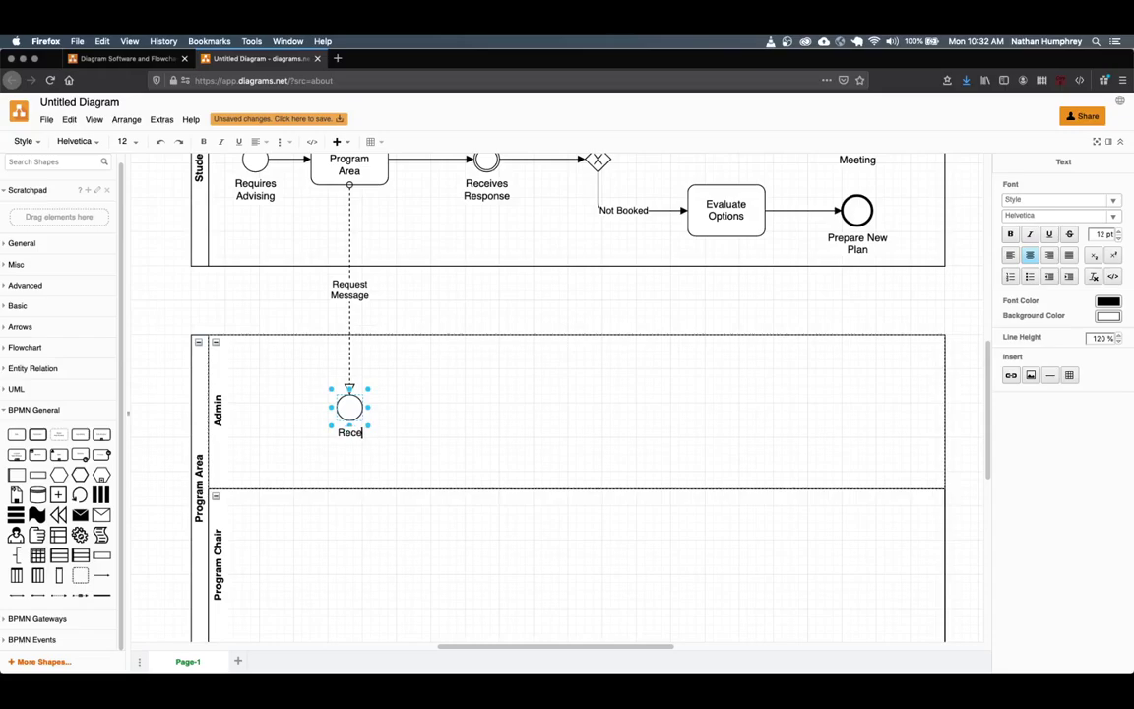
type("iveREquest")
key("BackSpace")
key("BackSpace")
key("BackSpace")
key("BackSpace")
key("BackSpace")
key("BackSpace")
type("equest")
left_click(422, 401)
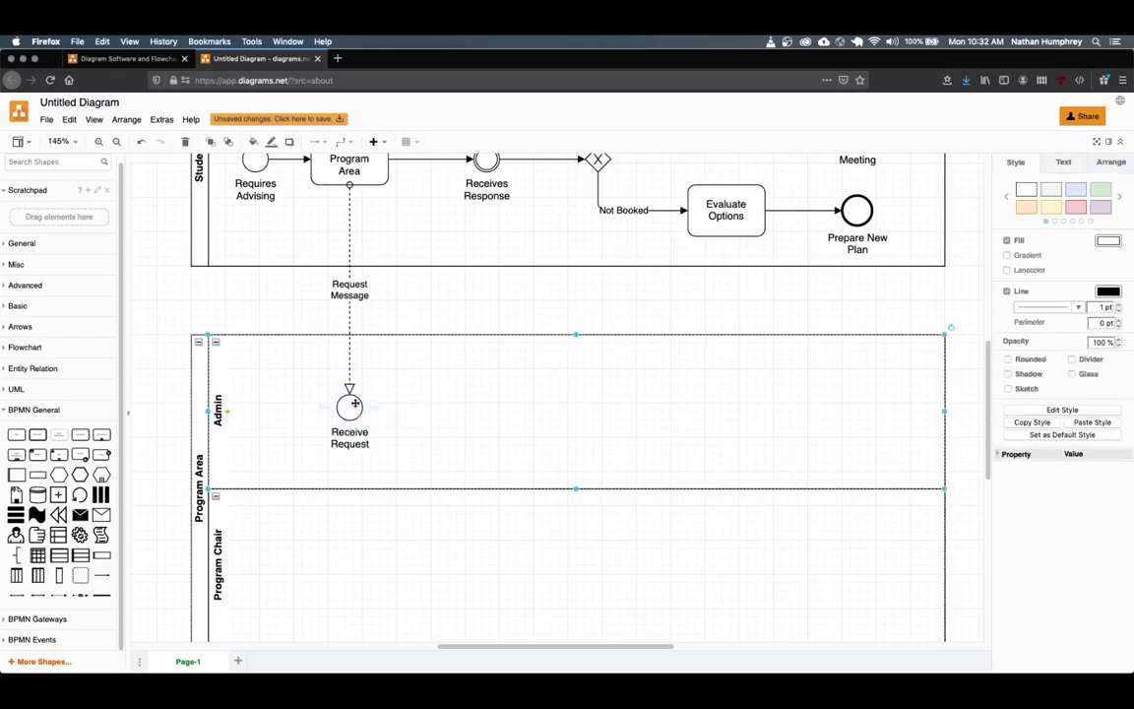
- Duplicate the Contact Program Area task and place the copy in the Admin lane to the right of Receive Request
scroll(404, 399, "down", 3)
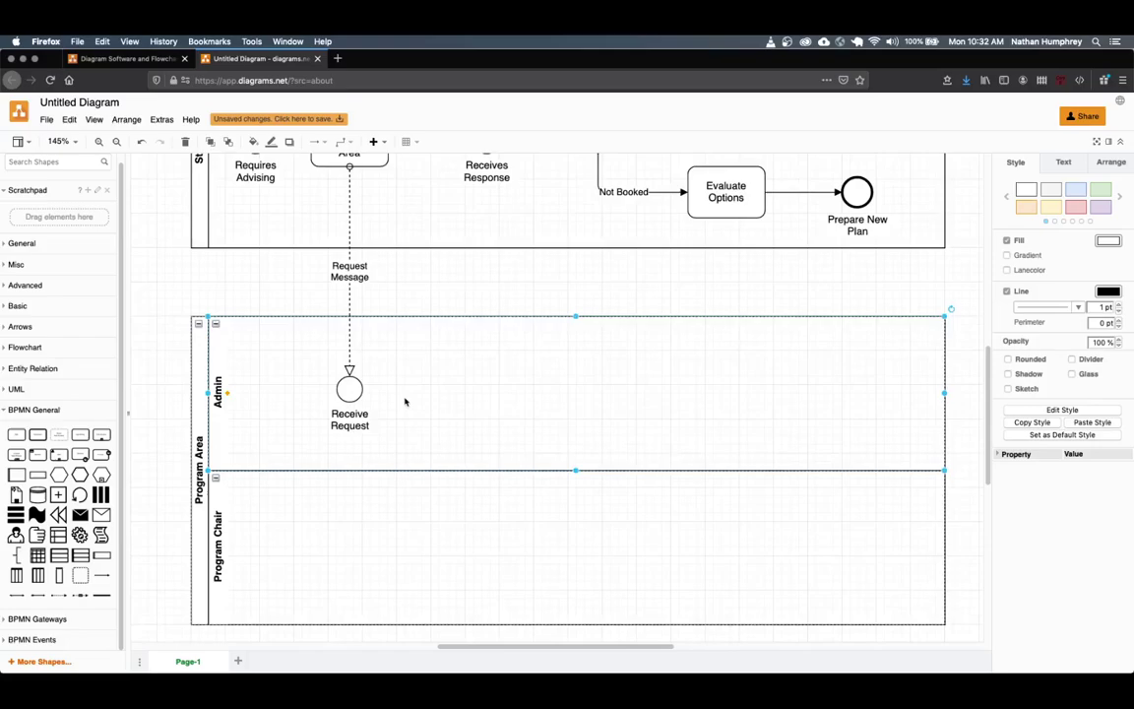
scroll(404, 401, "down", 2)
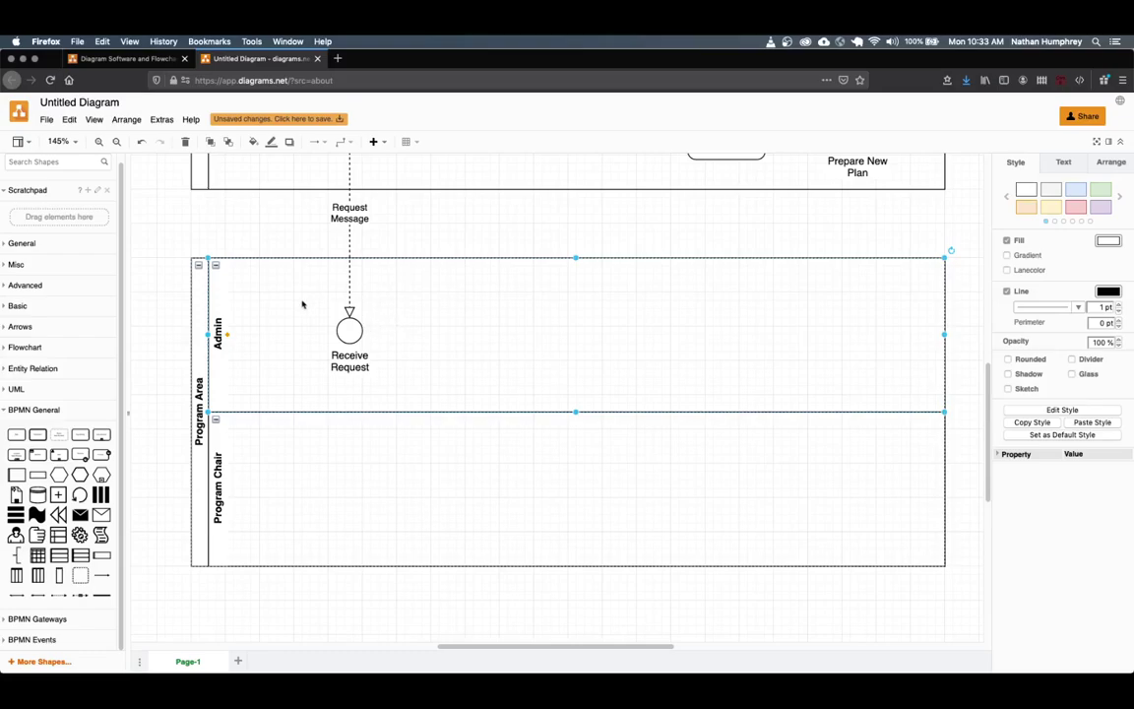
mouse_move(17, 436)
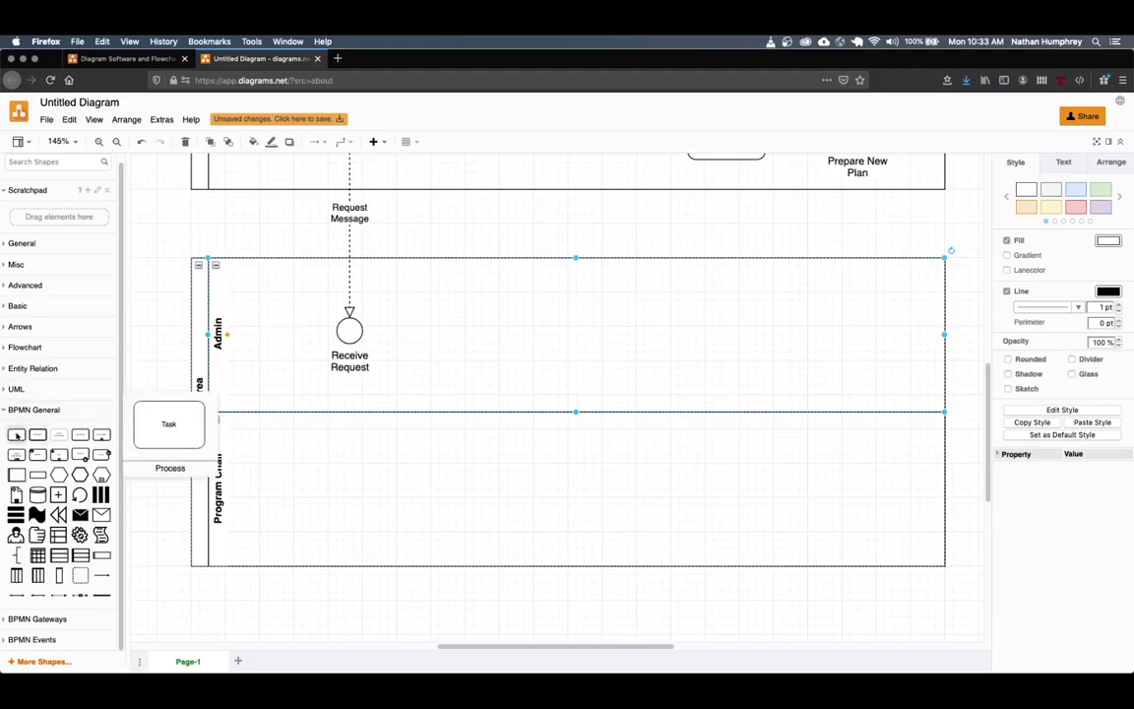
scroll(291, 331, "up", 5)
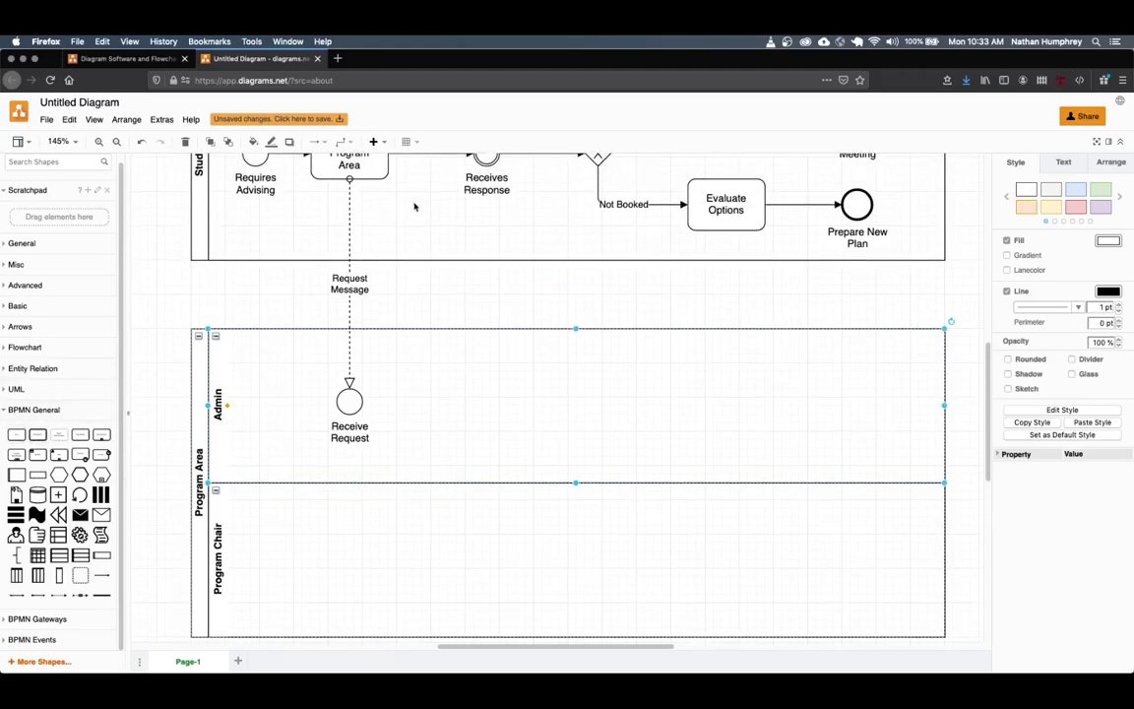
left_click(337, 162)
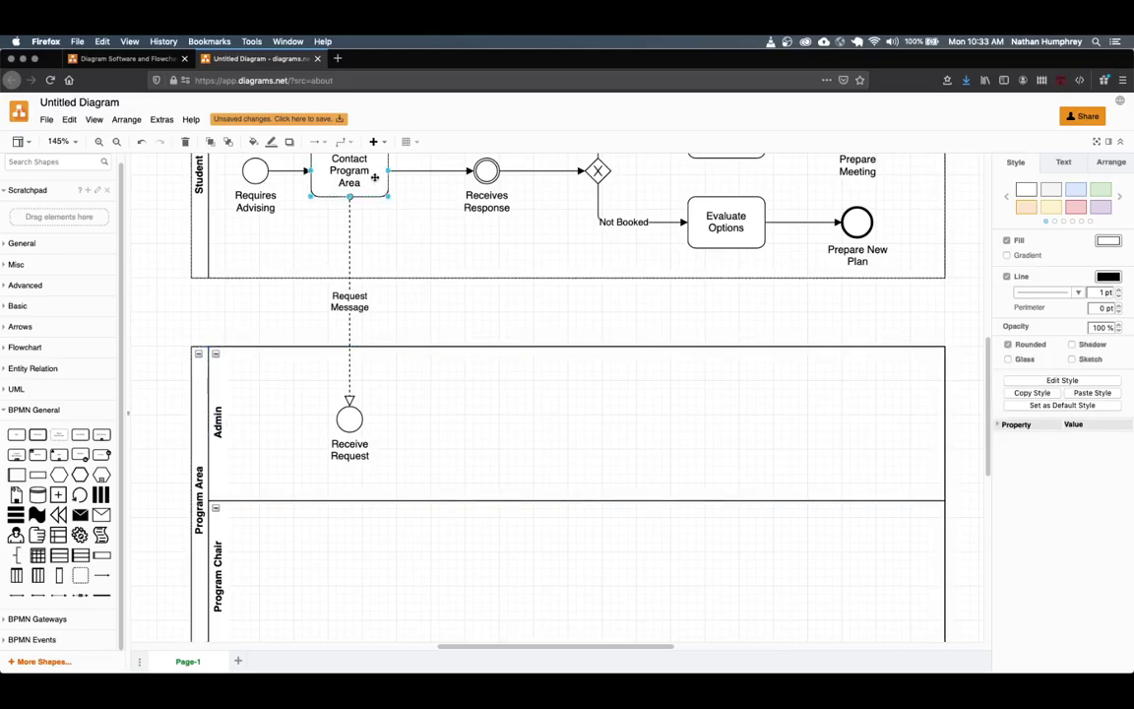
left_click_drag(371, 192, 468, 442)
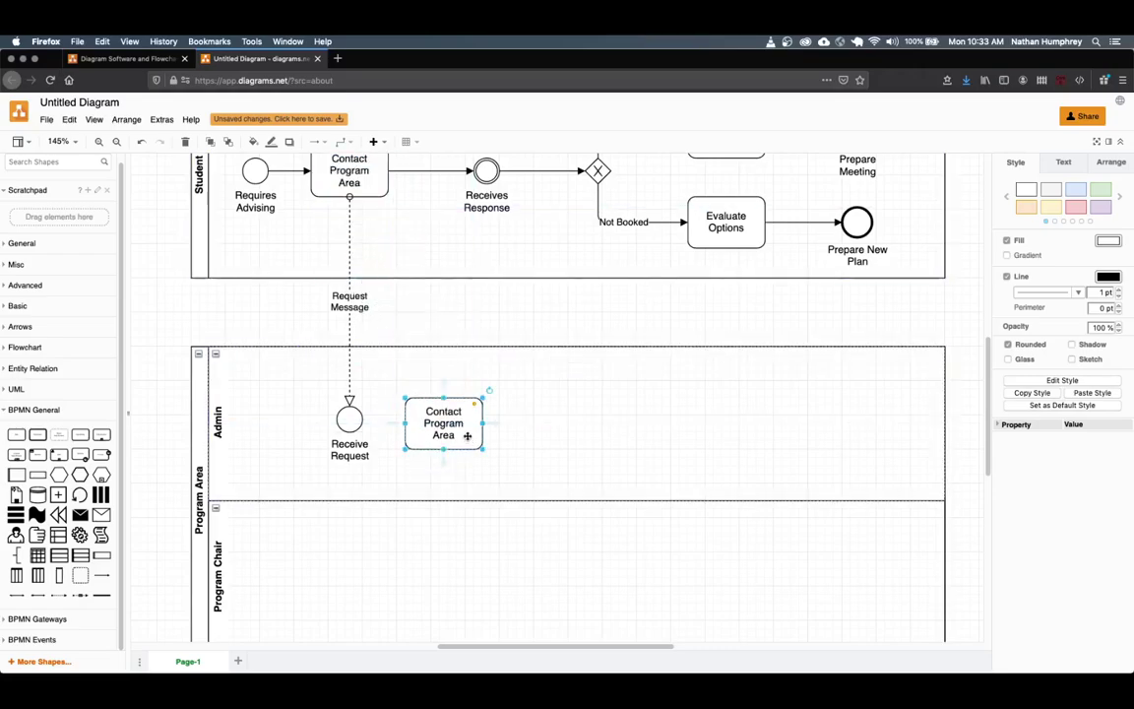
- Rename the copied task in the Admin lane as "Check Chair Schedule"
scroll(465, 430, "down", 2)
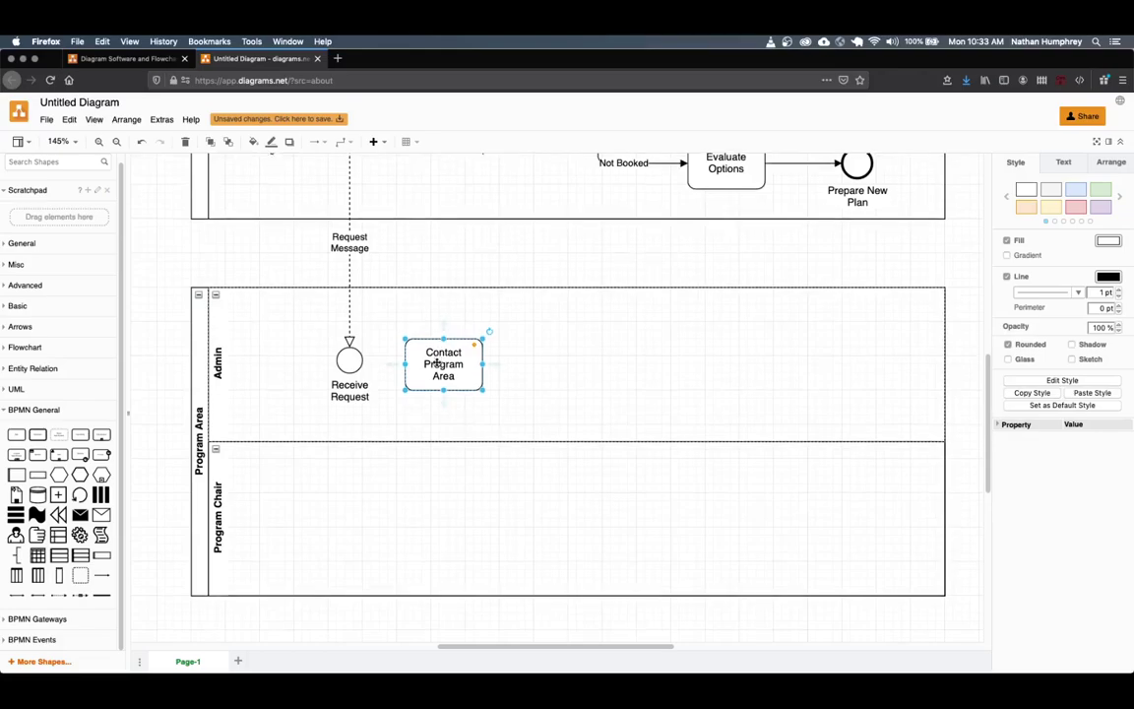
type("Check ")
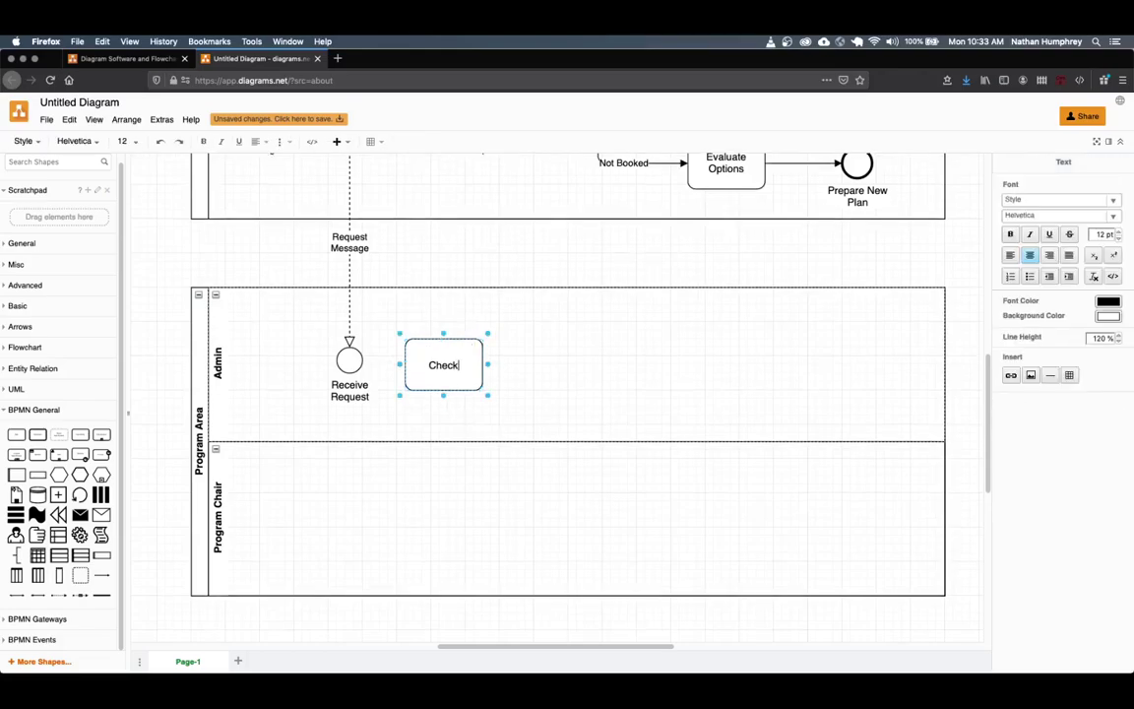
type("Chair Sche")
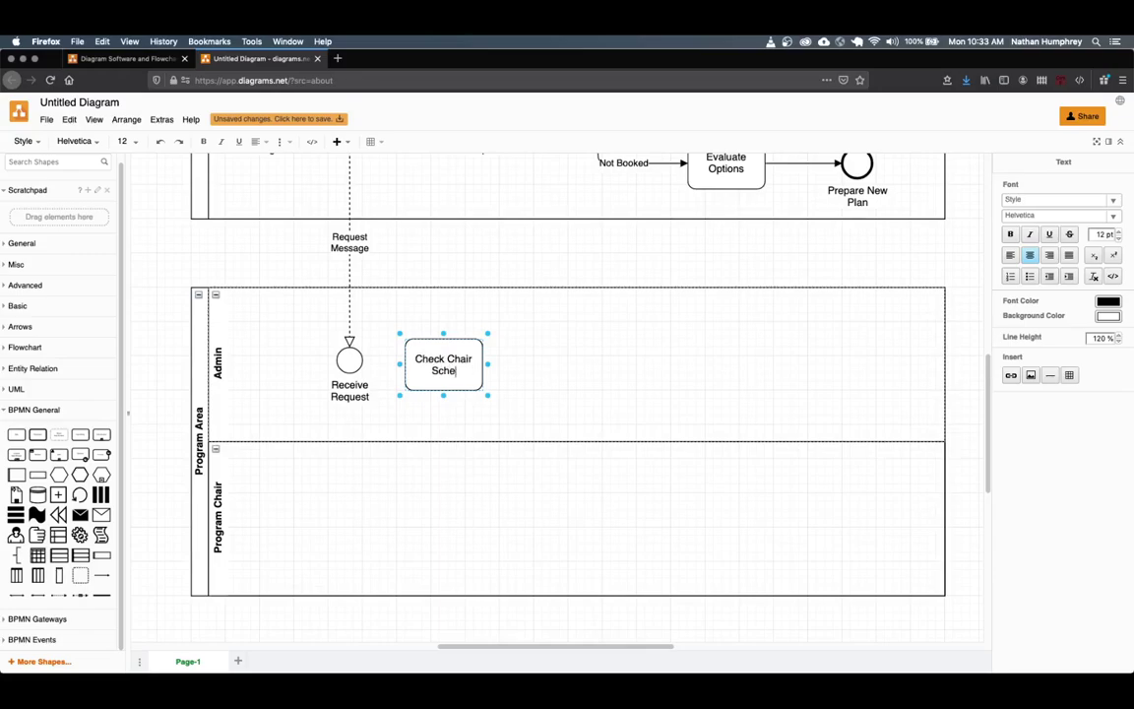
type("dule")
key("Escape")
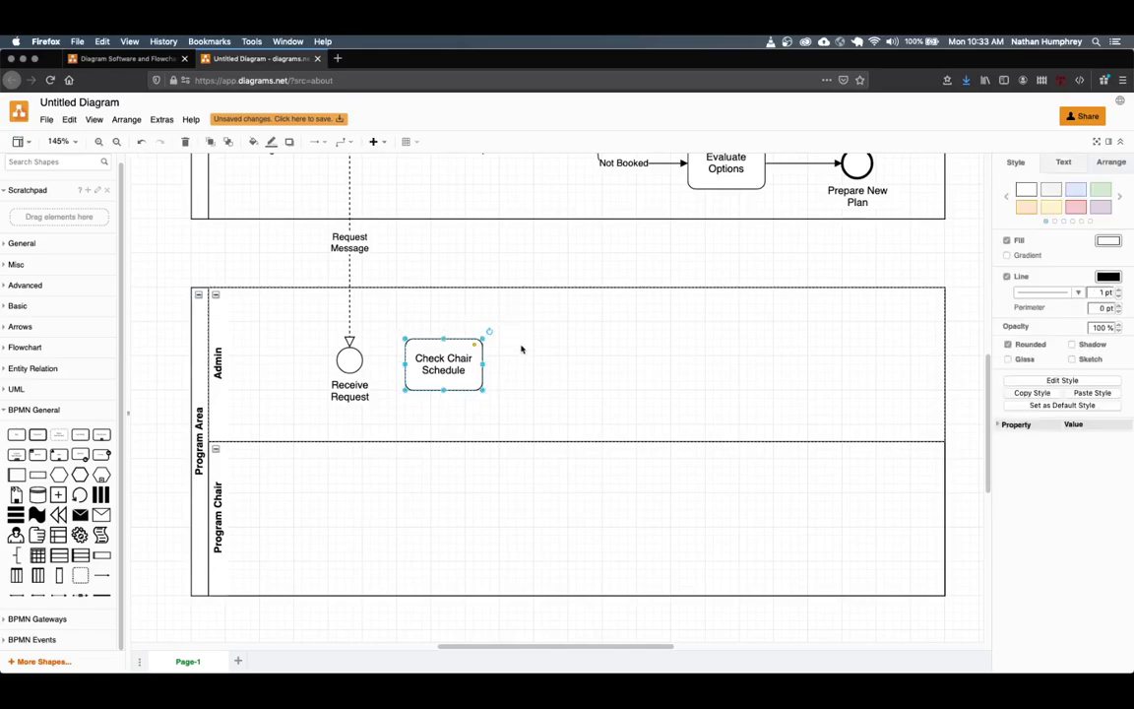
- Connect Receive Request to Check Chair Schedule with a sequence flow and align the task so the arrow runs straight
left_click(234, 352)
left_click_drag(102, 578, 362, 358)
left_click_drag(479, 408, 431, 360)
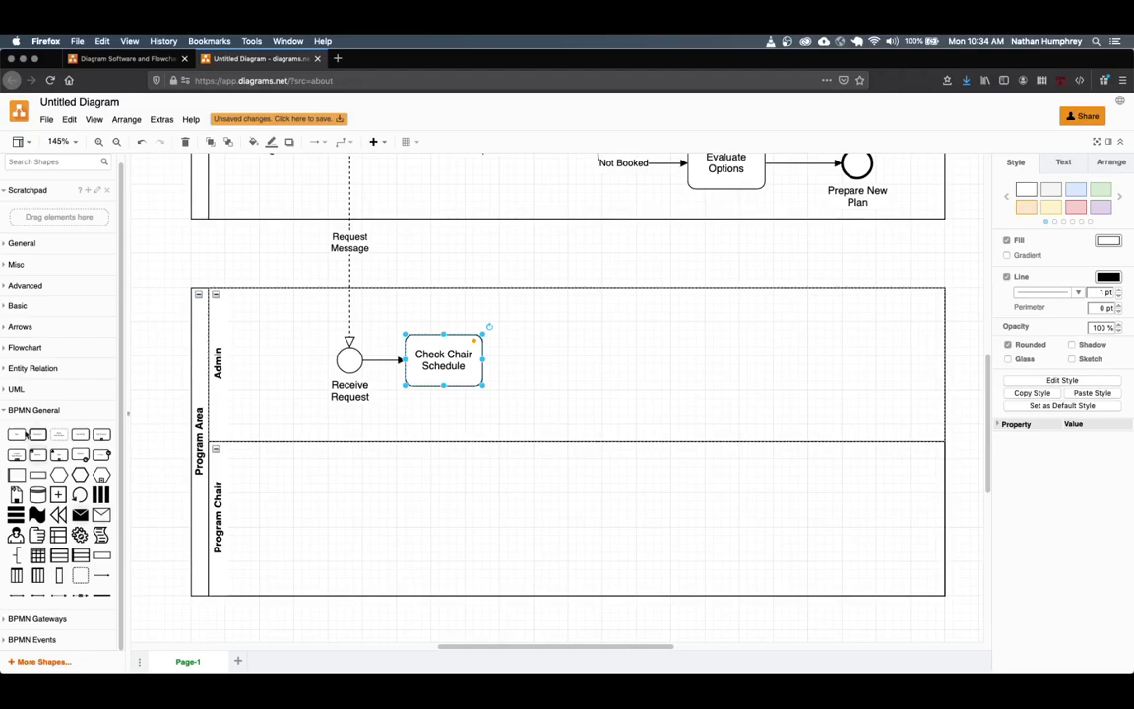
- Add an Exclusive Gateway to the Admin lane to the right of the Check Chair Schedule task
left_click(29, 410)
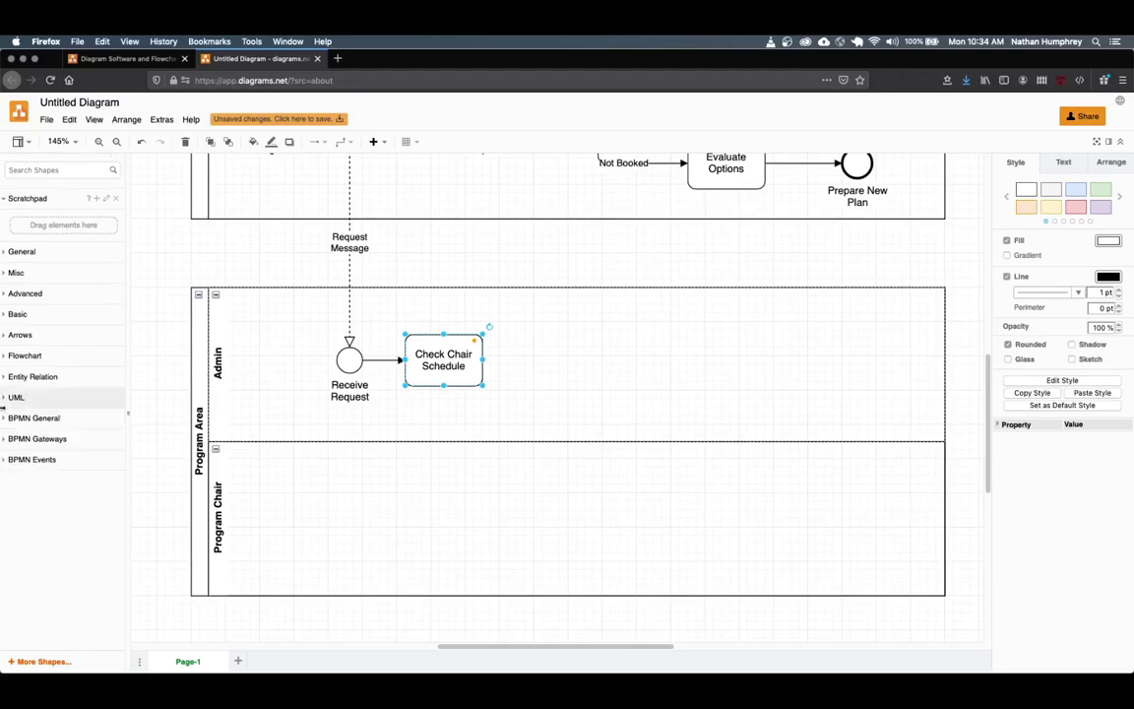
left_click(6, 460)
left_click(7, 457)
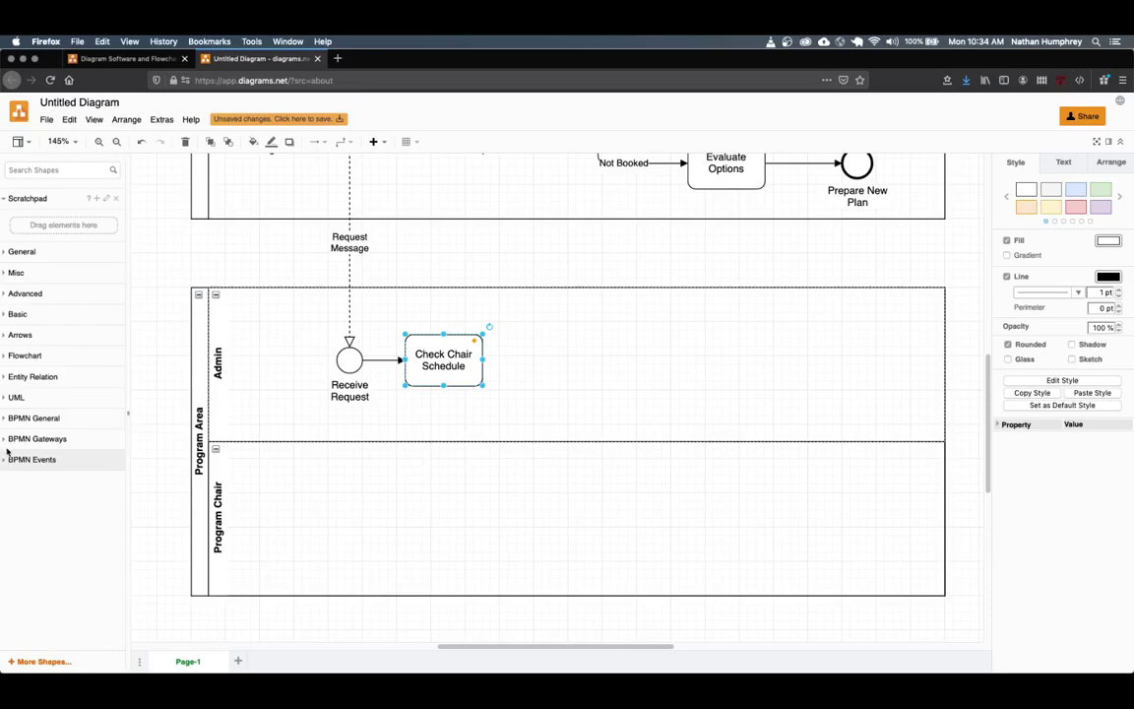
left_click(9, 439)
scroll(14, 441, "down", 2)
mouse_move(16, 369)
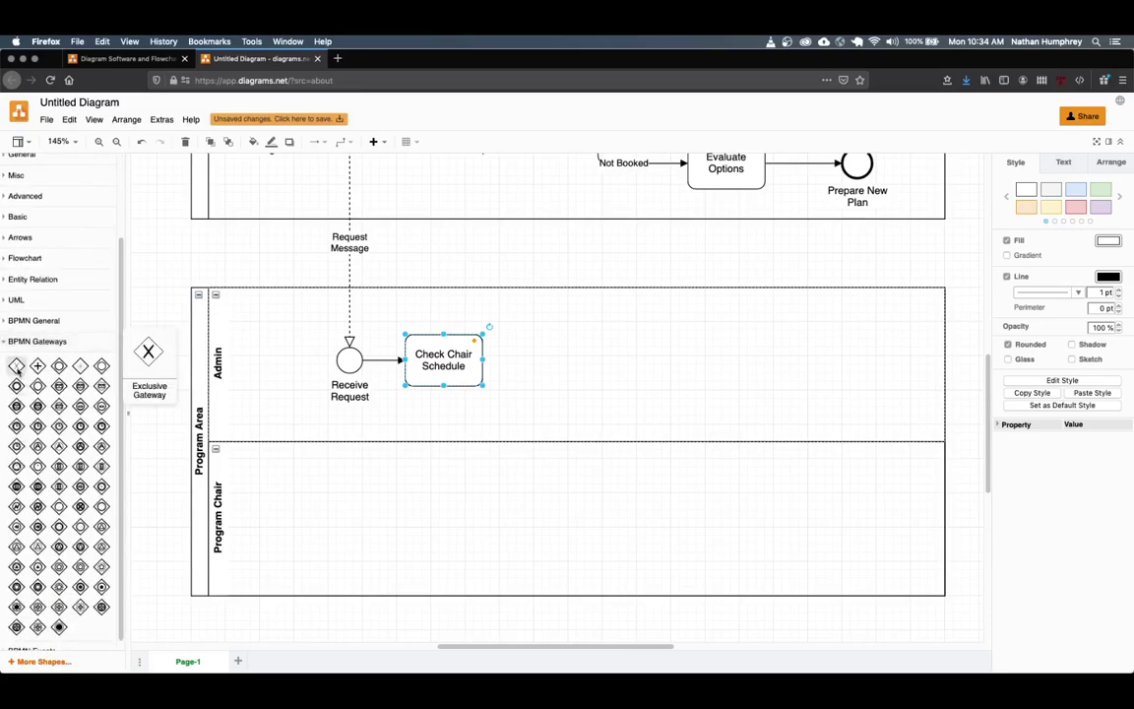
left_click_drag(16, 369, 532, 342)
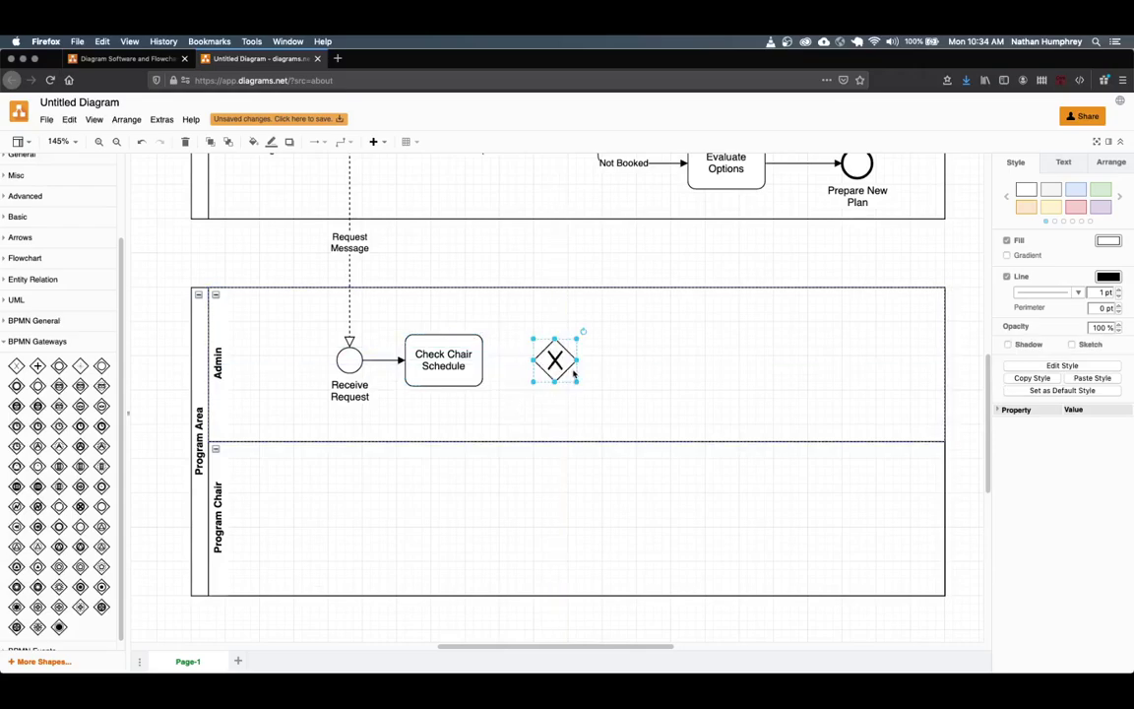
- Shrink the new gateway to match the one in the Student pool and center it vertically with Check Chair Schedule
left_click_drag(575, 379, 558, 365)
scroll(558, 364, "up", 3)
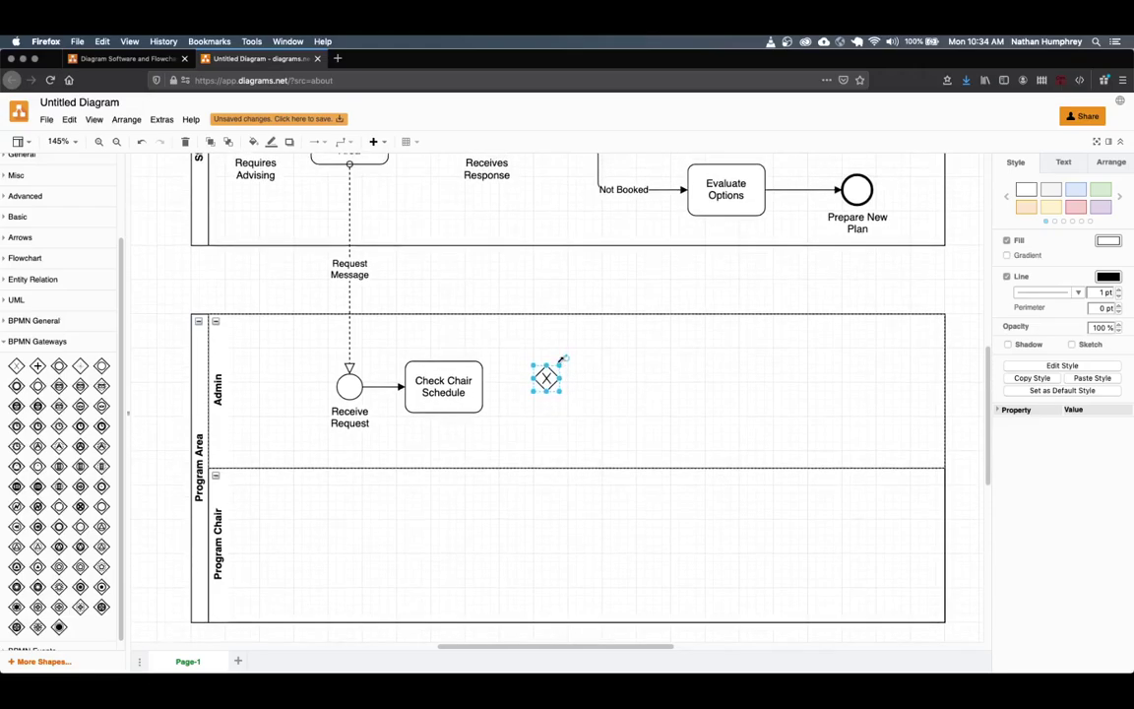
scroll(559, 364, "down", 1)
left_click_drag(546, 411, 547, 418)
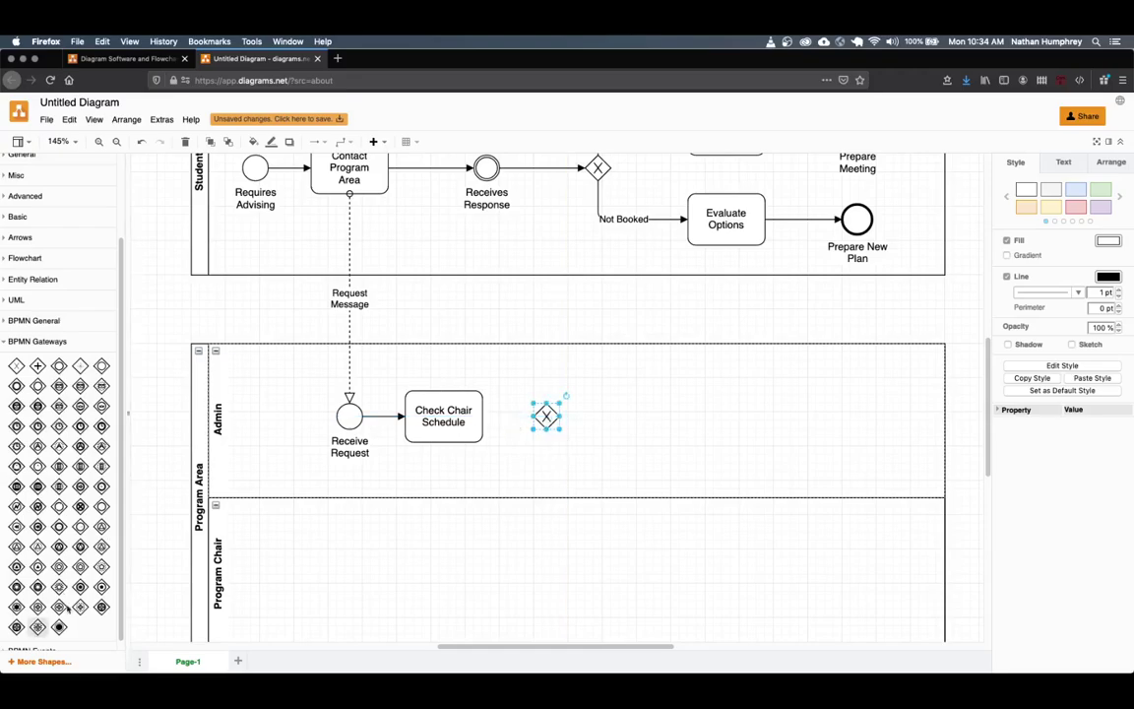
- Connect Check Chair Schedule to the exclusive gateway with a sequence flow and shift the gateway slightly closer to the task
scroll(79, 455, "down", 1)
left_click(9, 330)
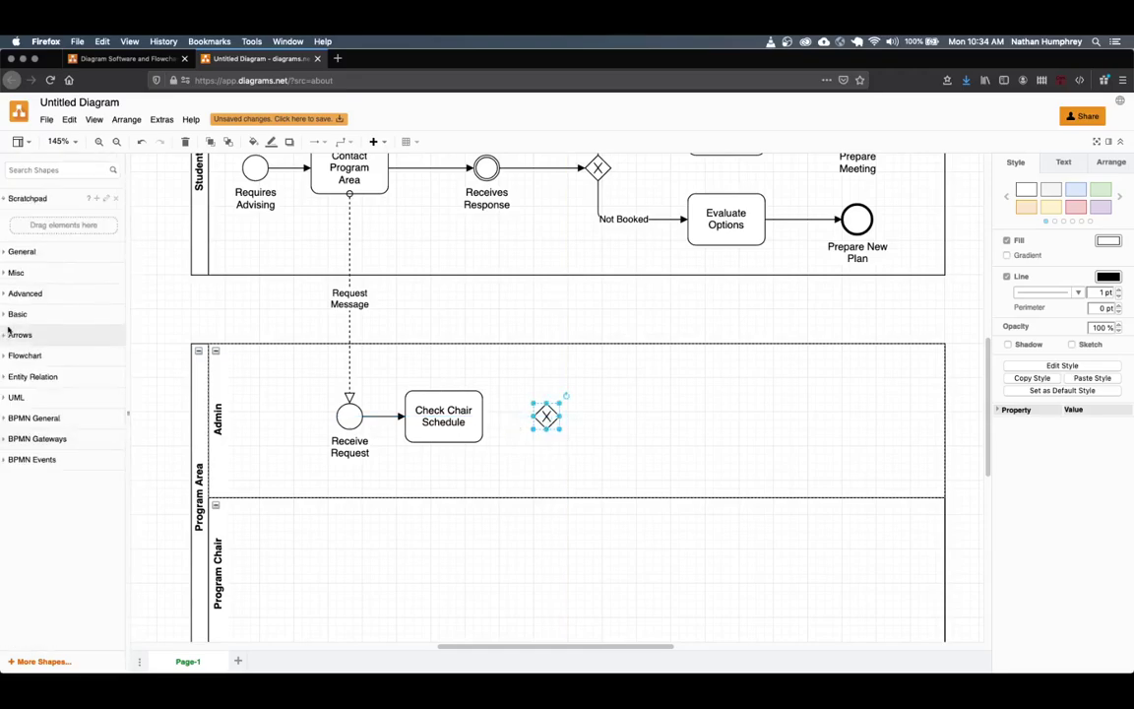
left_click(30, 417)
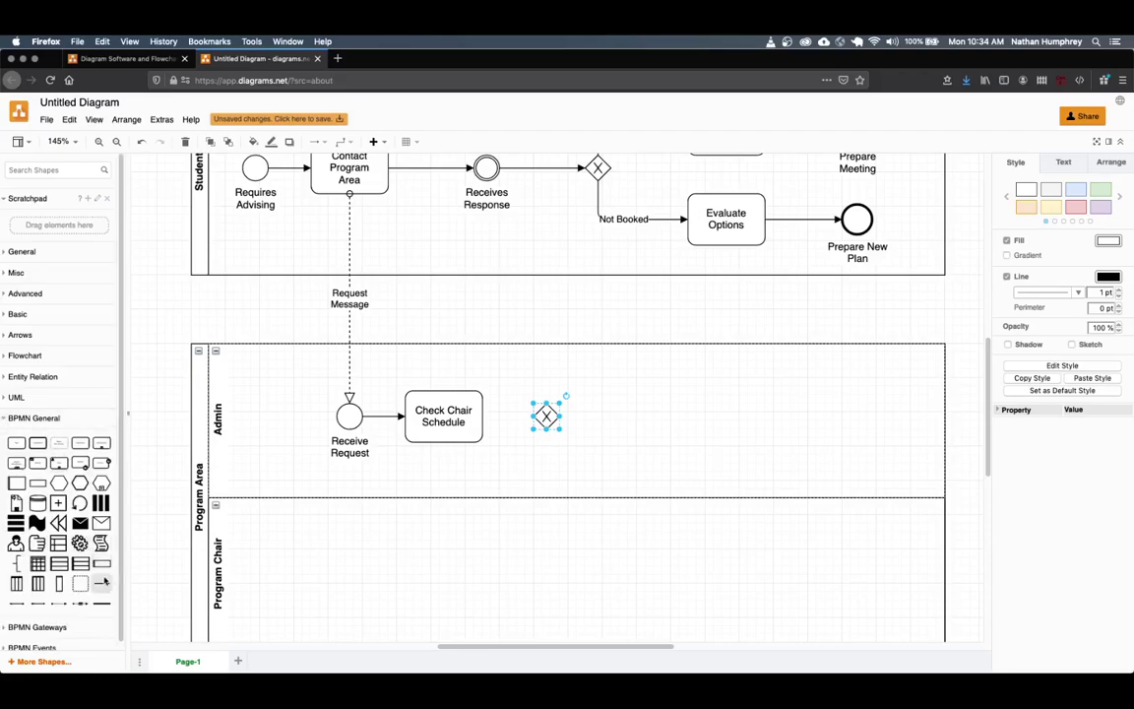
left_click_drag(91, 522, 443, 394)
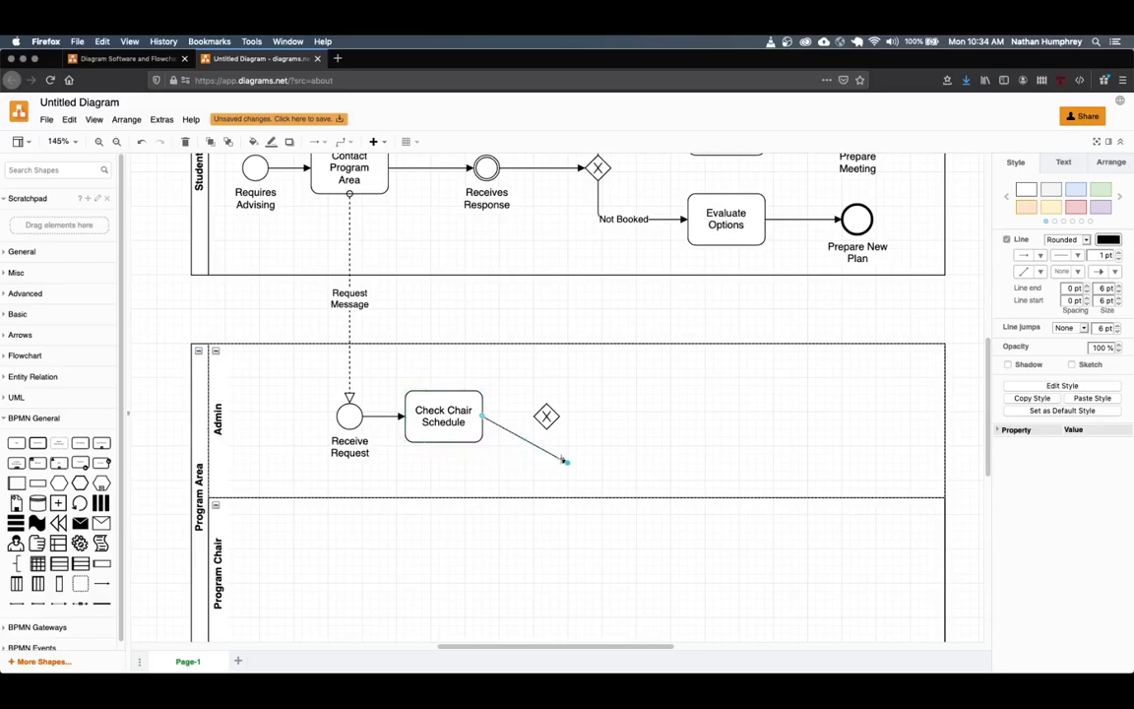
left_click_drag(566, 464, 546, 416)
left_click(588, 433)
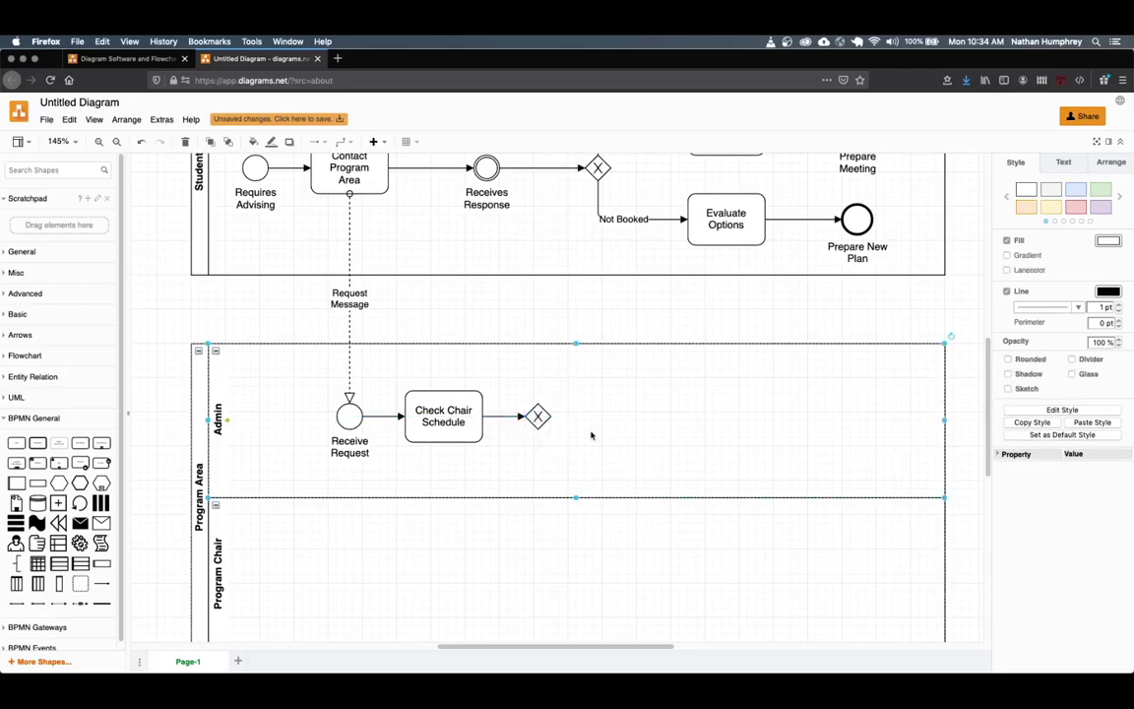
- Copy the Check Chair Schedule task into the Program Chair lane directly below the gateway and rename the copy Approve Booking
scroll(586, 430, "down", 1)
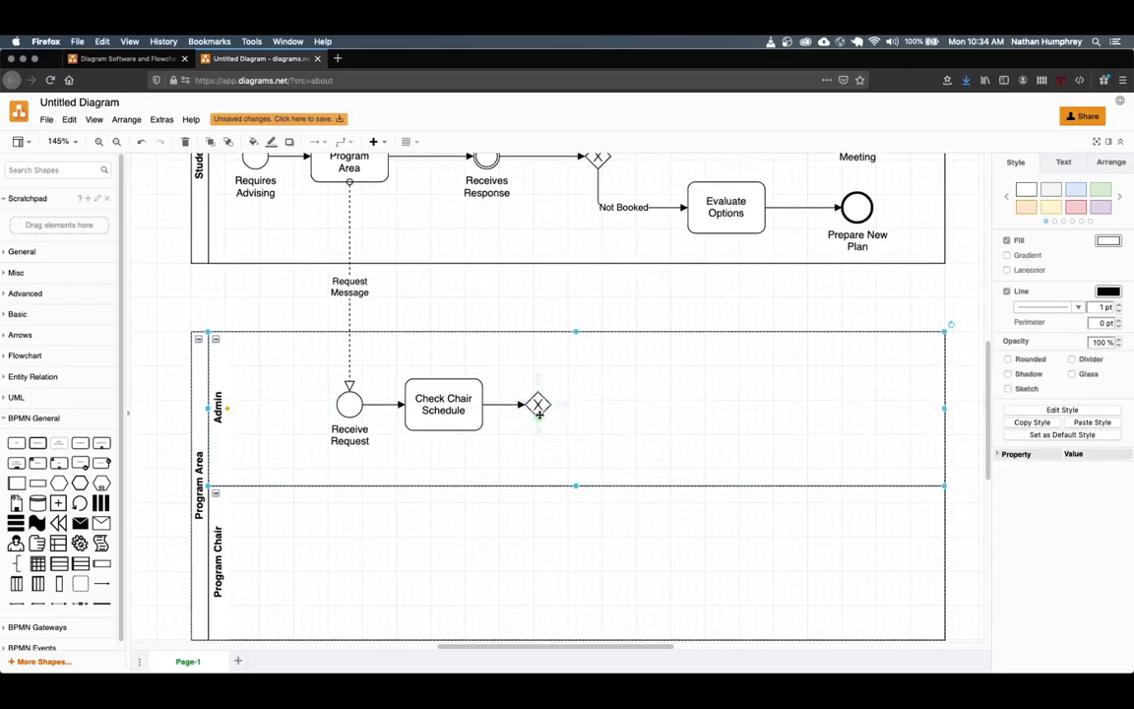
scroll(540, 414, "down", 2)
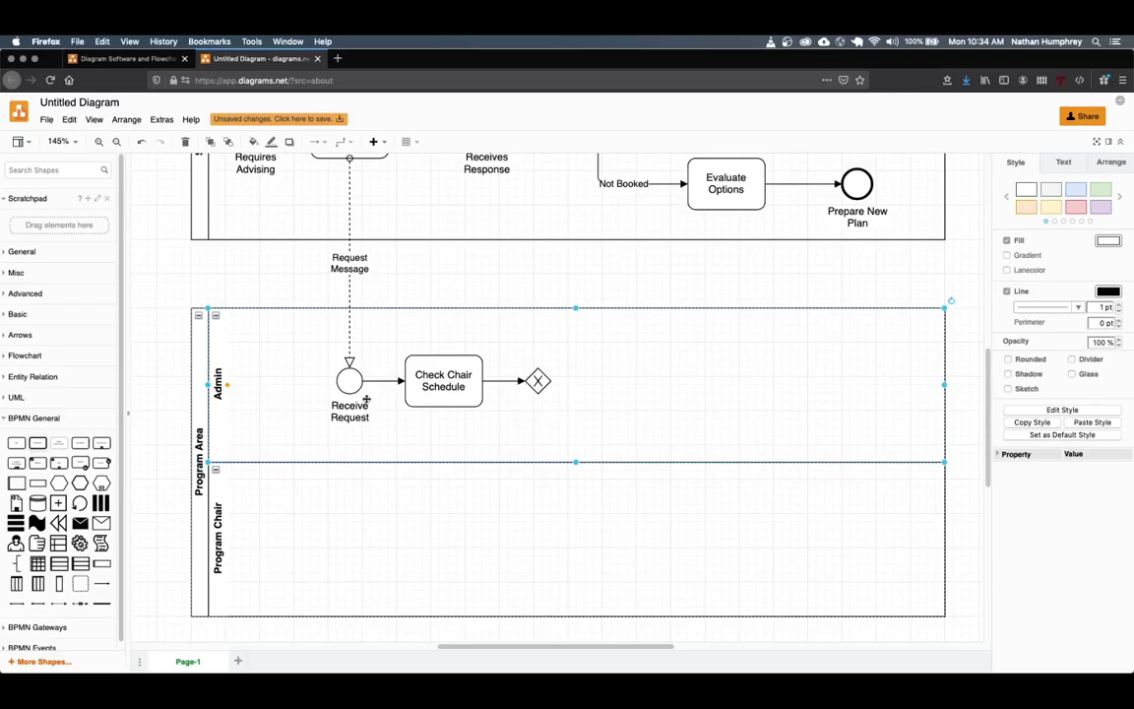
left_click(430, 382)
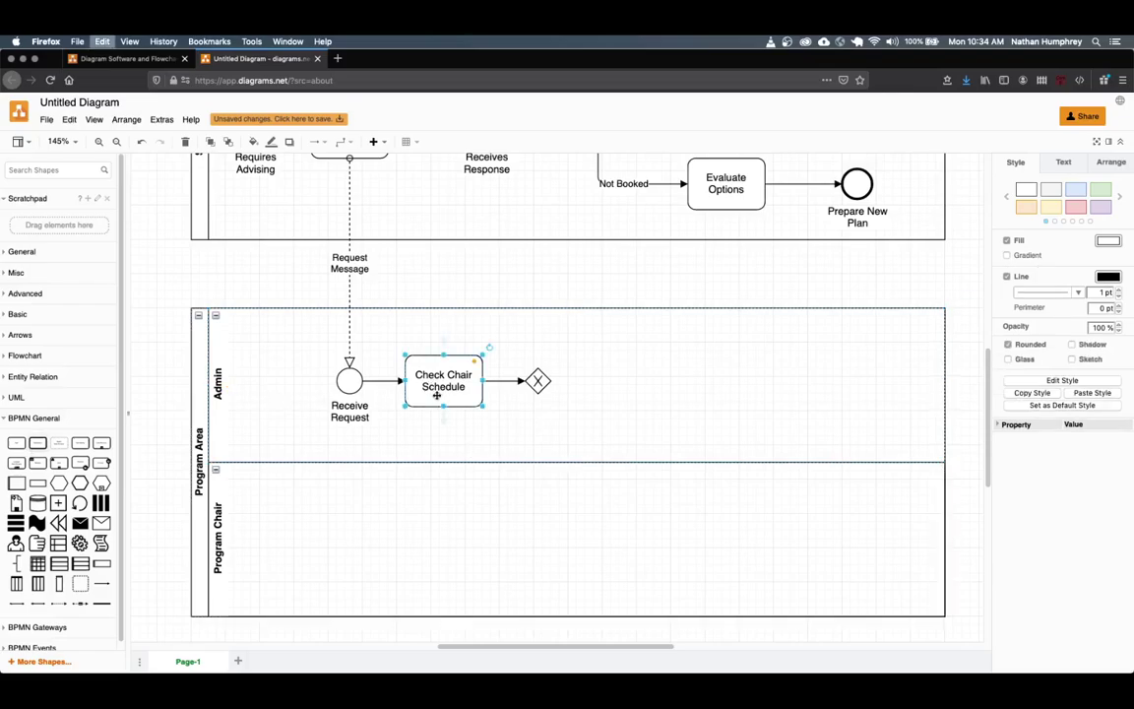
left_click_drag(438, 393, 544, 564)
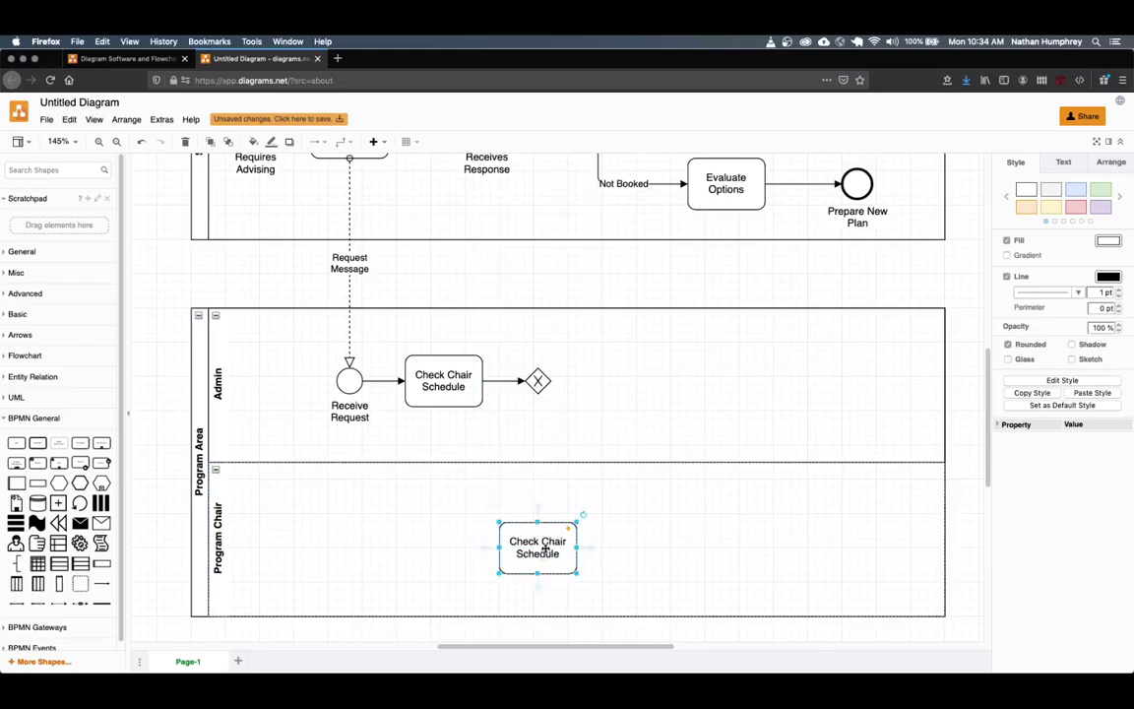
type("Approve")
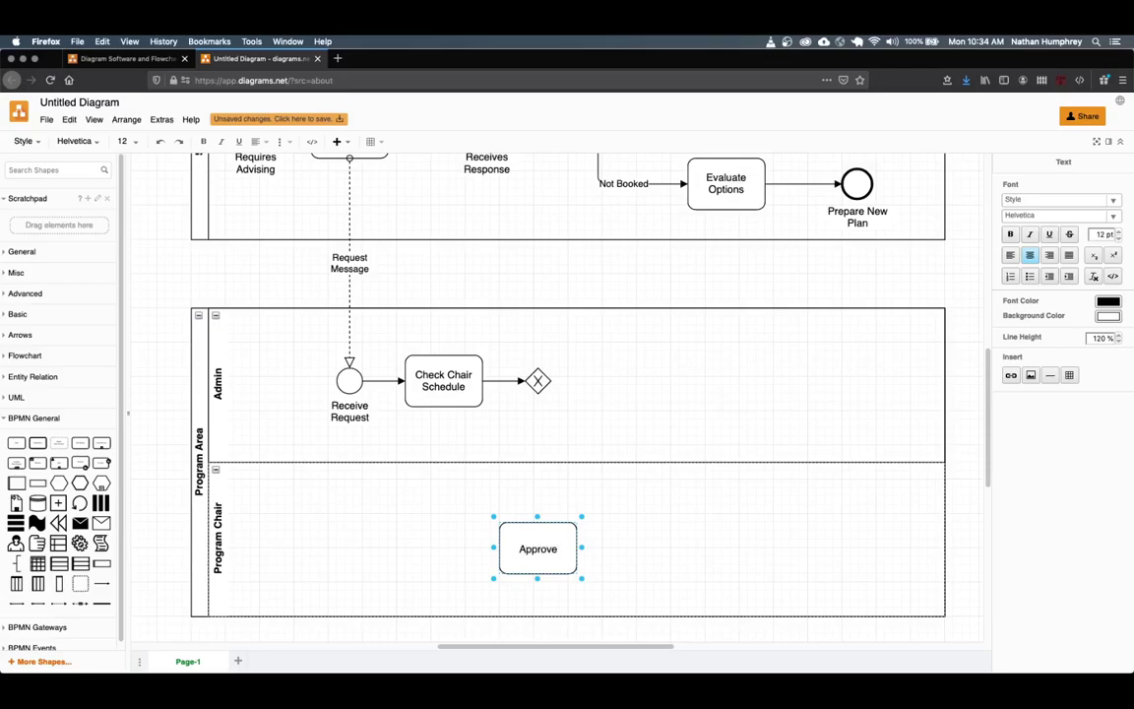
key("Return")
type("Booking")
left_click(557, 441)
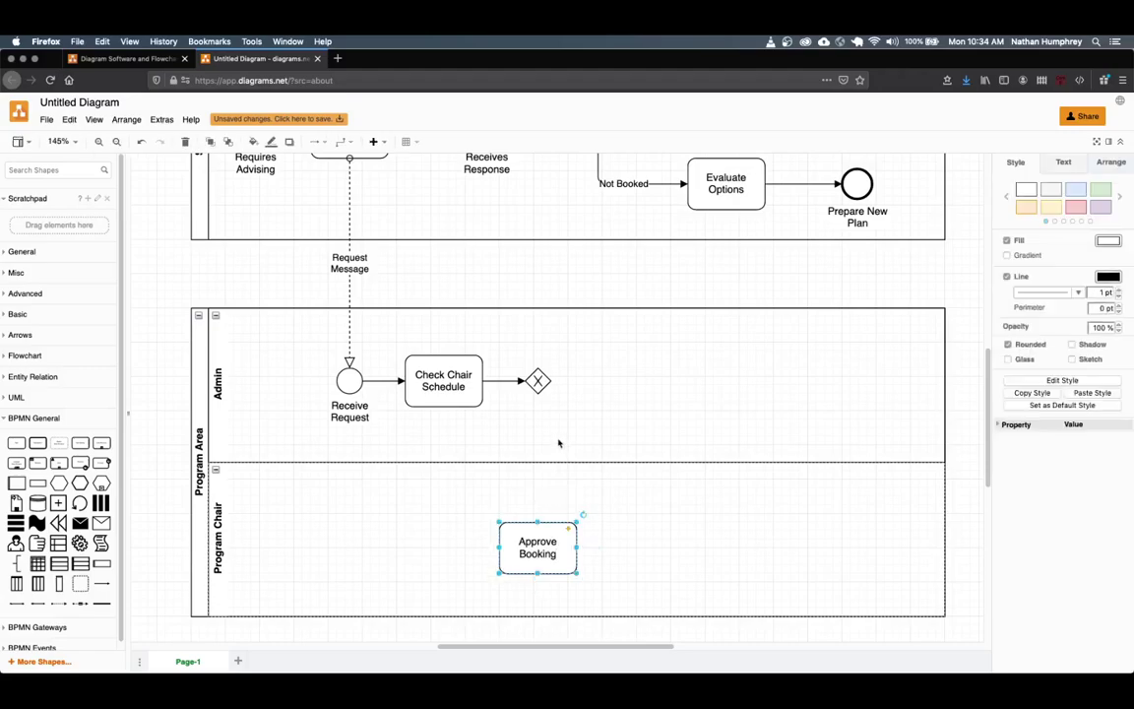
- Connect the Admin lane's exclusive gateway down to Approve Booking with a sequence flow labelled Available
left_click_drag(109, 589, 538, 527)
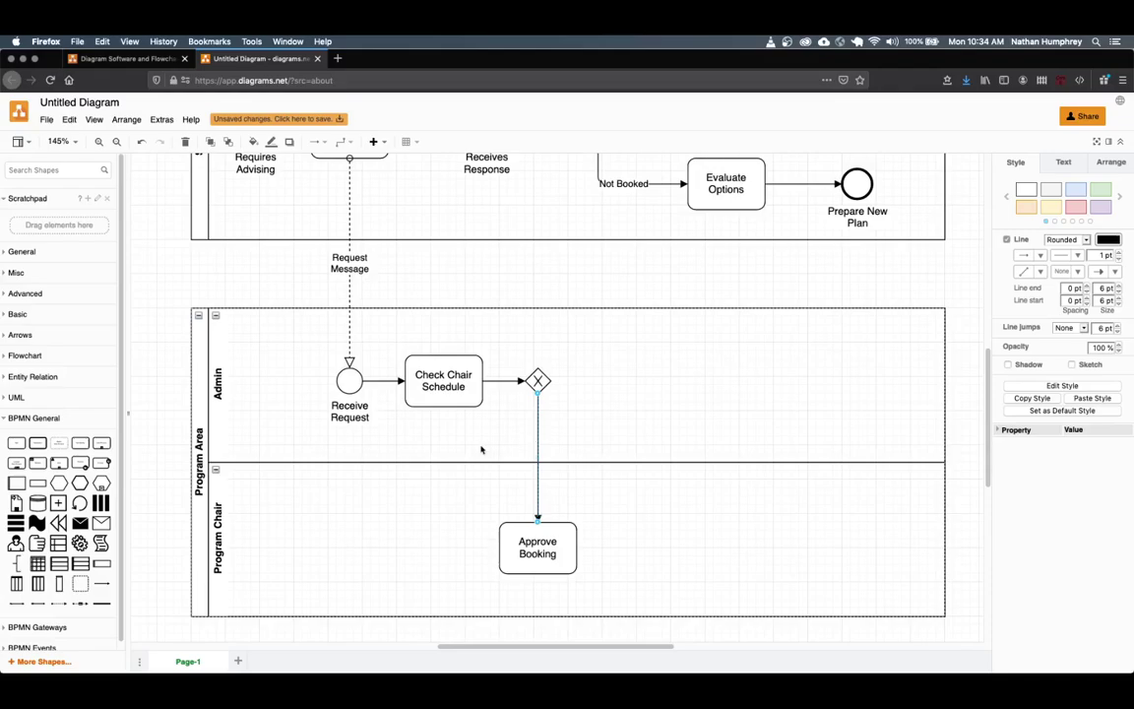
double_click(538, 457)
type("Available")
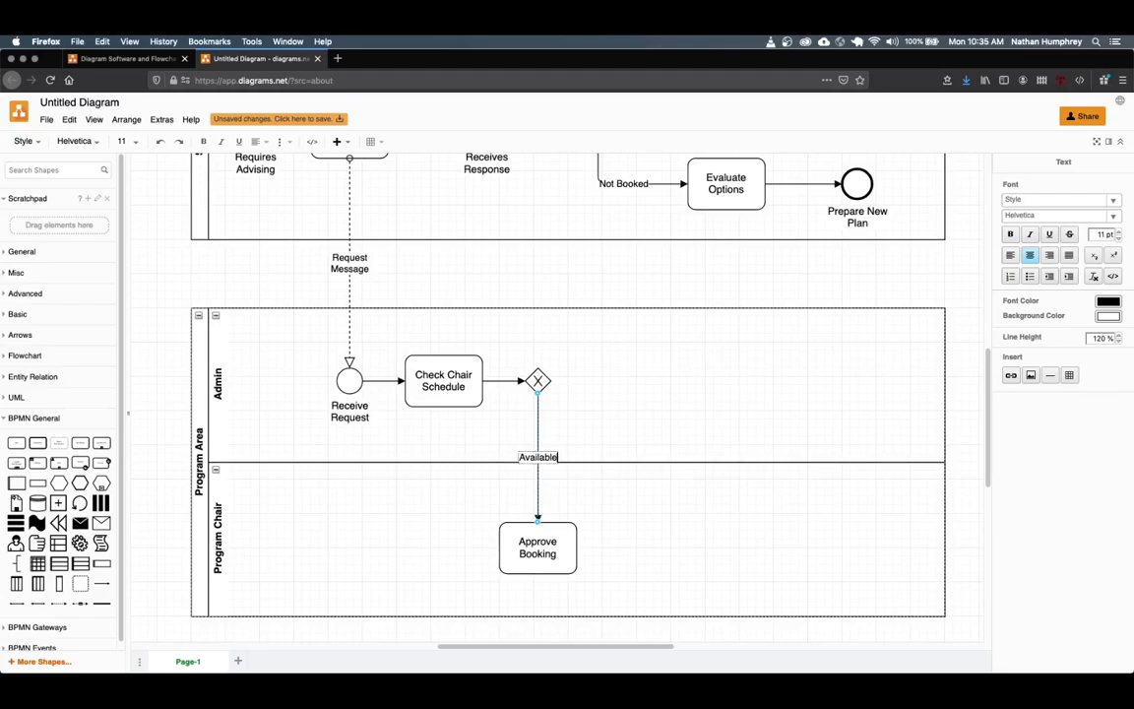
left_click(625, 449)
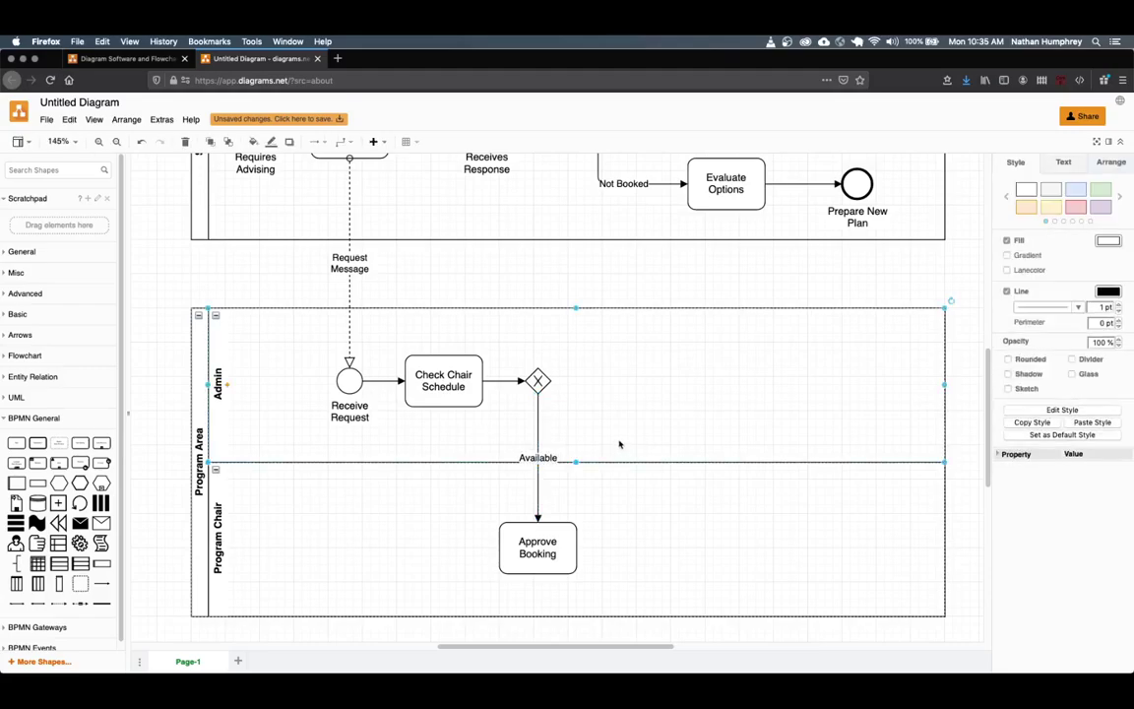
- Duplicate Approve Booking to its right as an Update Schedule task and attach the start of a sequence flow to Approve Booking
left_click(527, 553)
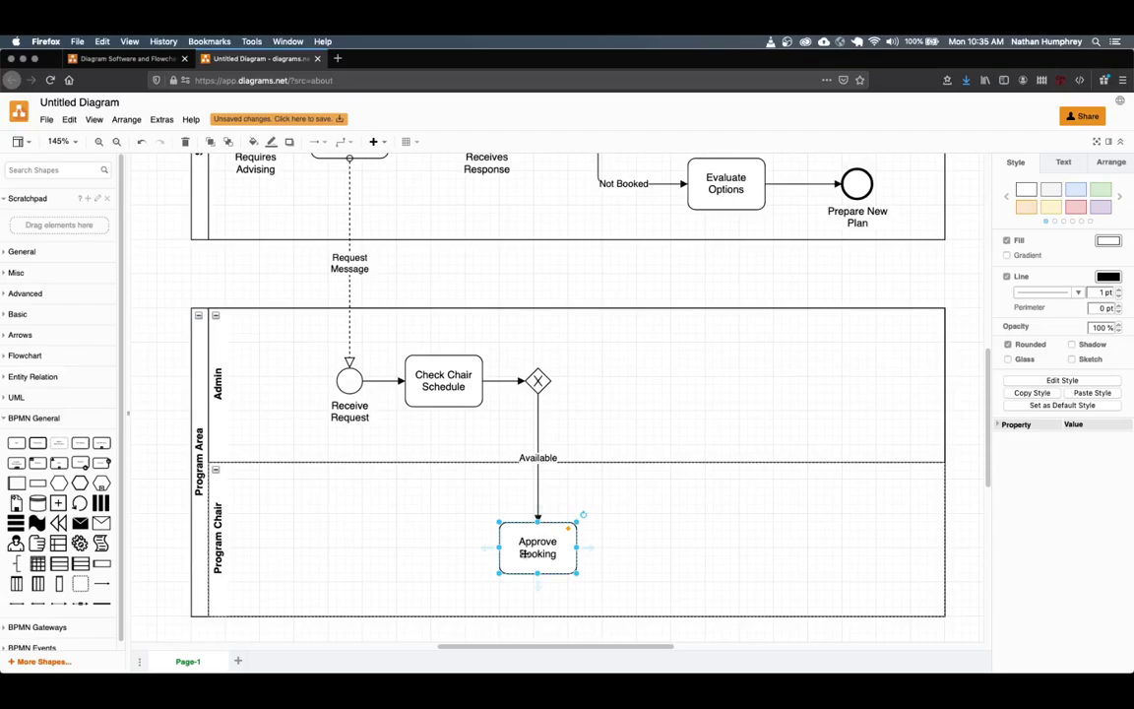
key("super+c")
key("super+v")
left_click_drag(526, 553, 659, 552)
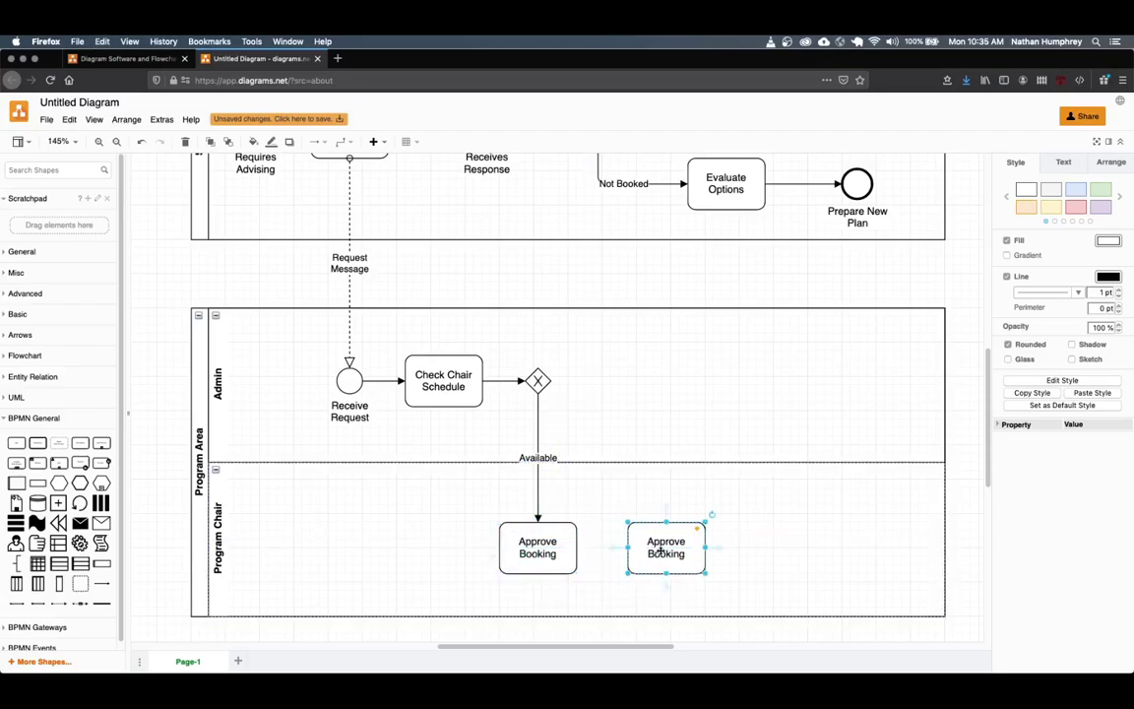
type("Update")
key("Return")
type("S")
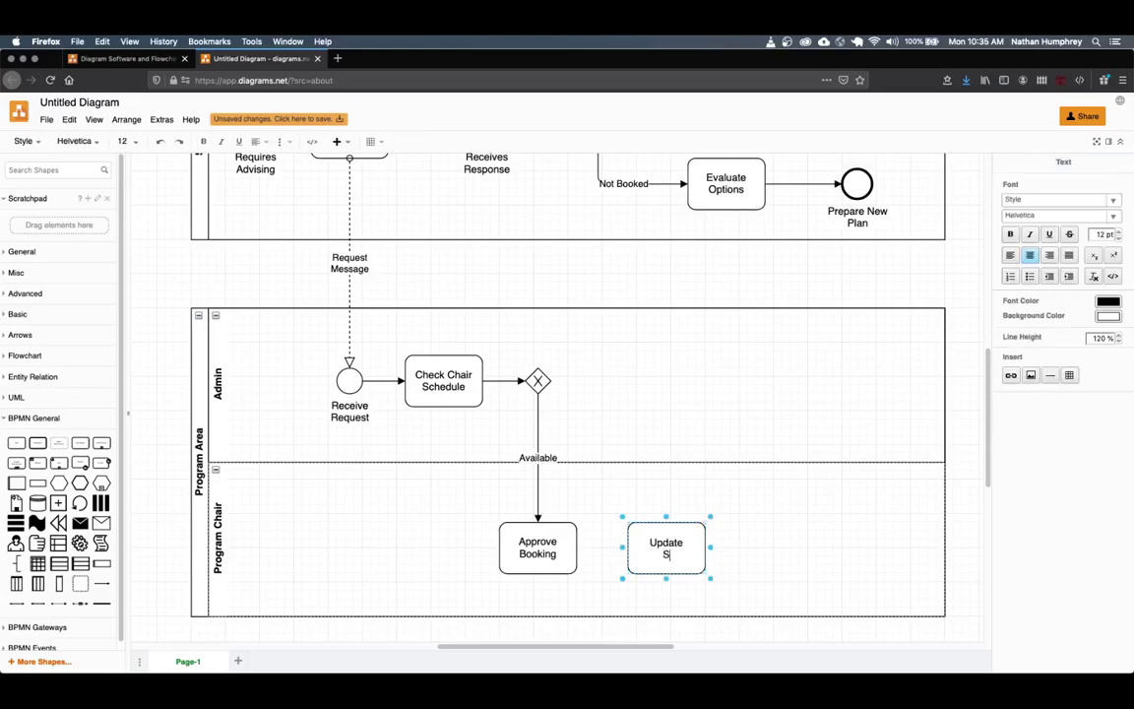
type("chedule")
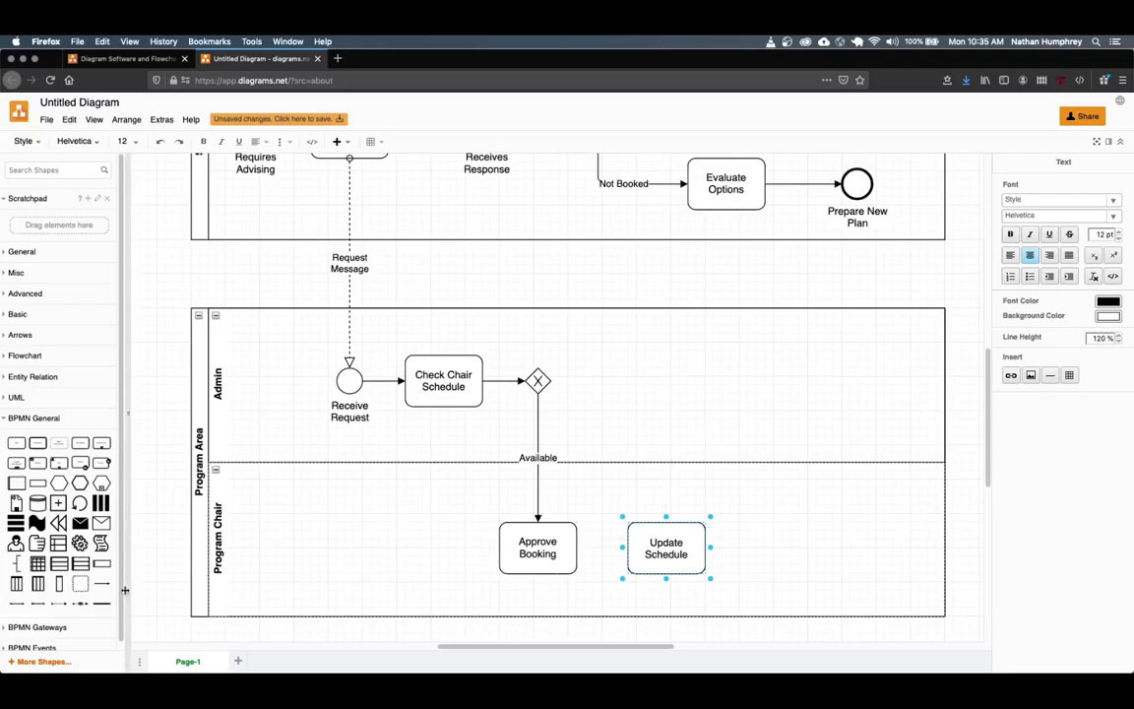
left_click_drag(101, 602, 574, 547)
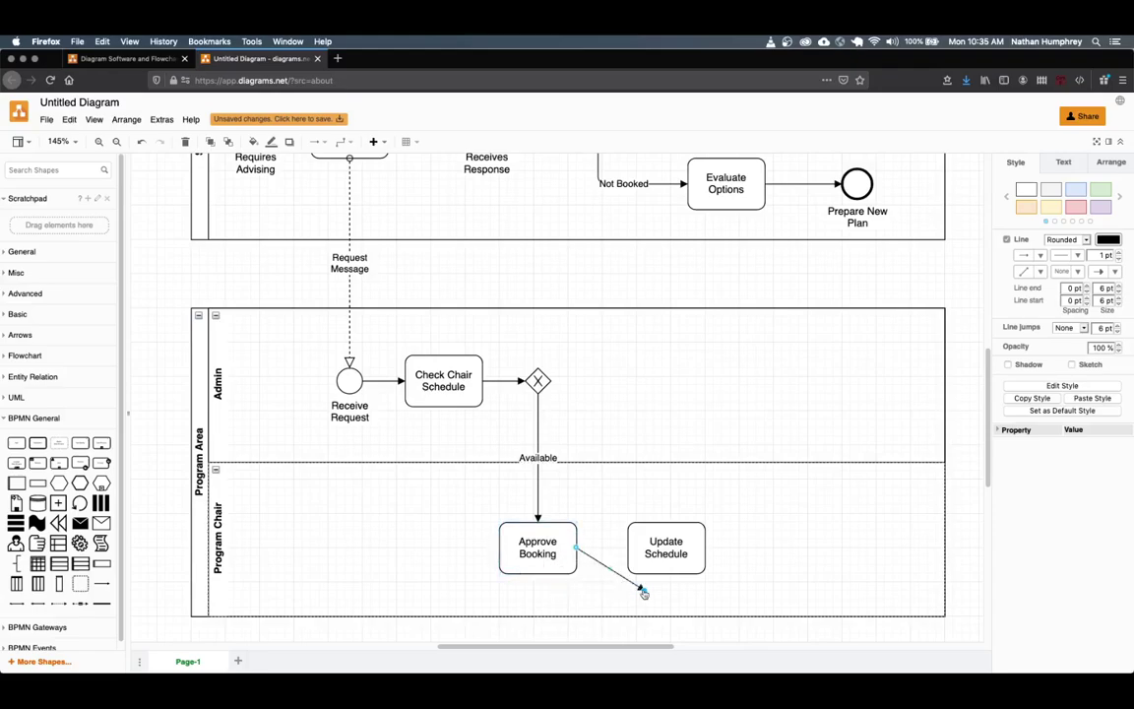
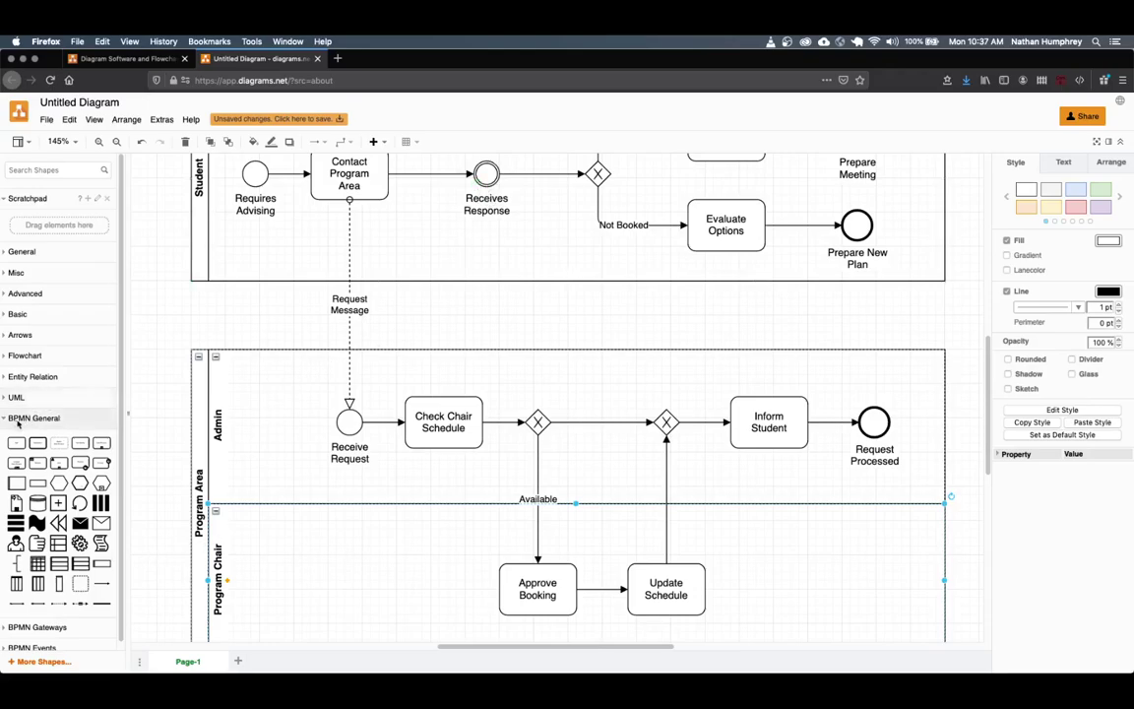
- Add a message flow from Inform Student to the Receives Response event, routed at right angles through the gap between the pools
left_click_drag(56, 542, 784, 317)
left_click_drag(864, 315, 769, 395)
left_click_drag(864, 319, 486, 186)
left_click_drag(626, 290, 769, 316)
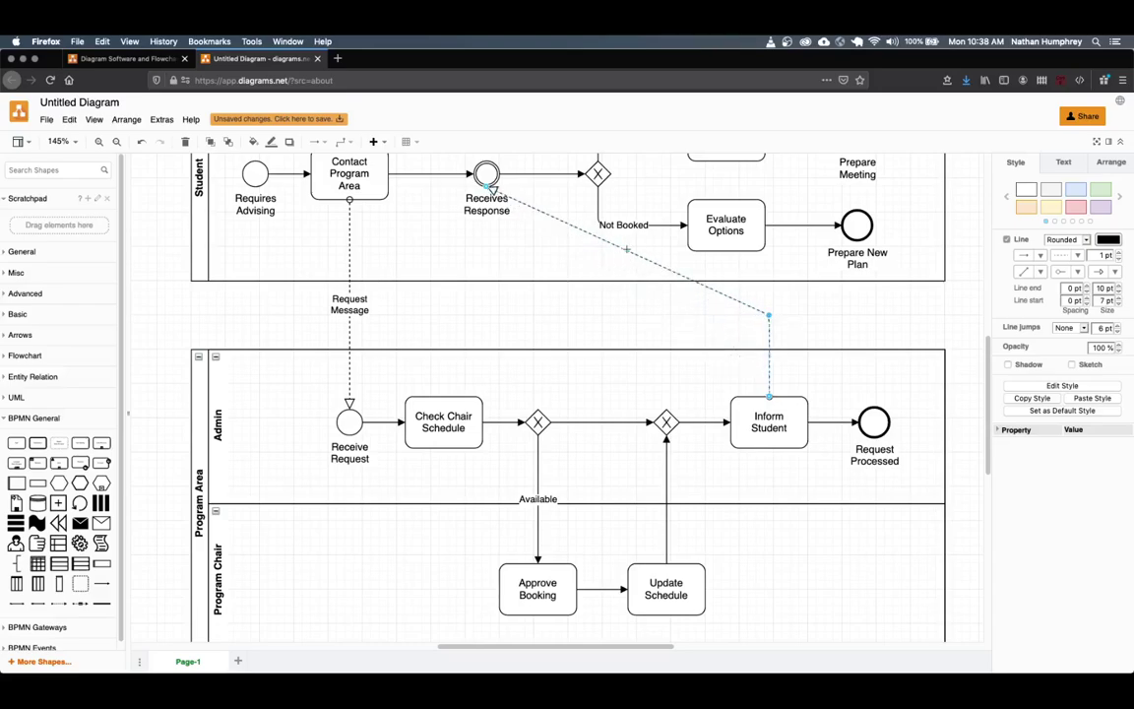
left_click_drag(626, 249, 486, 314)
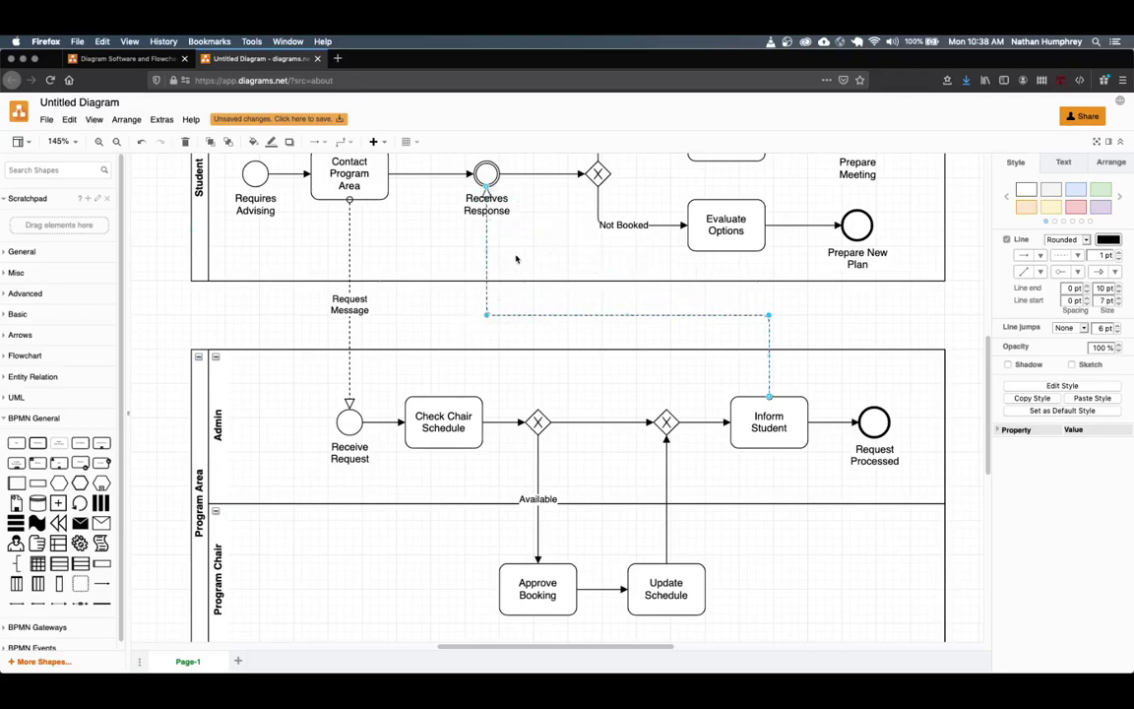
scroll(468, 233, "up", 2)
left_click(471, 232)
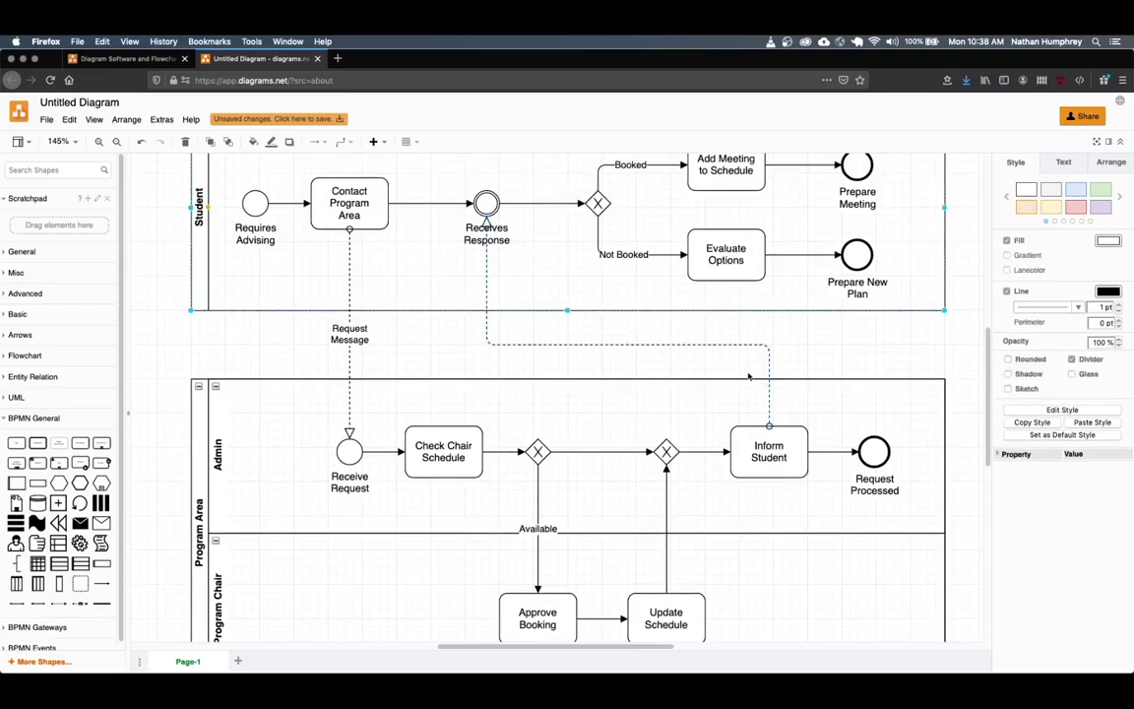
- Label the message flow from Inform Student as Meeting Status on two lines
double_click(646, 344)
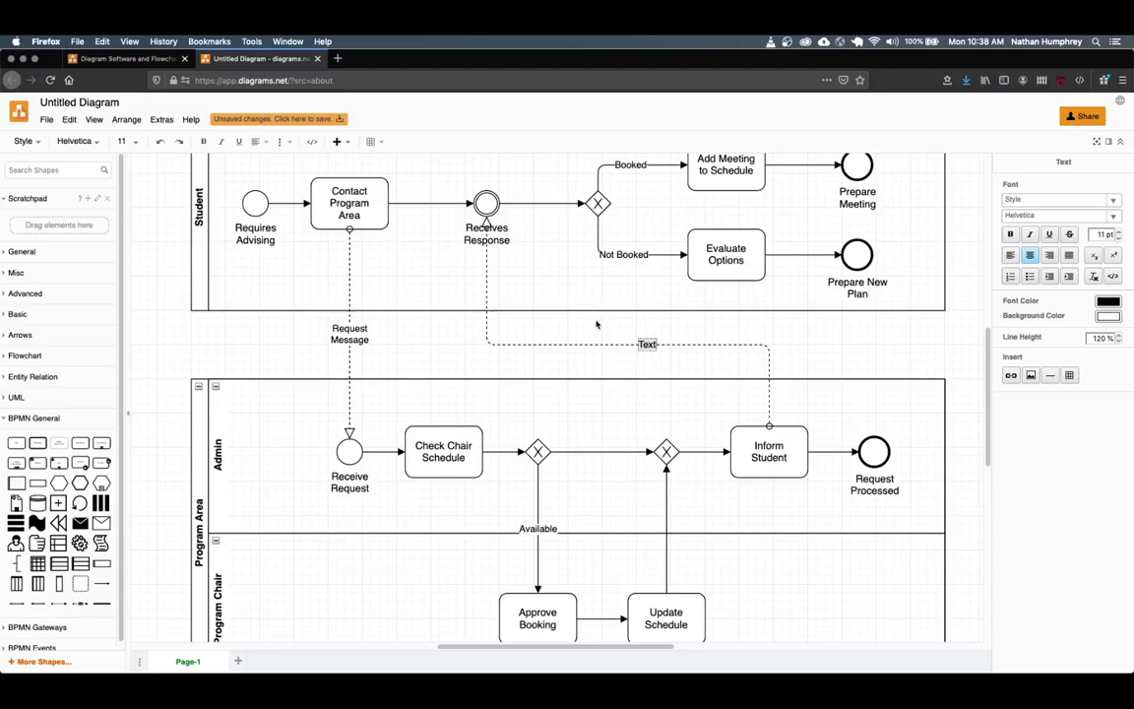
type("Meeting Status")
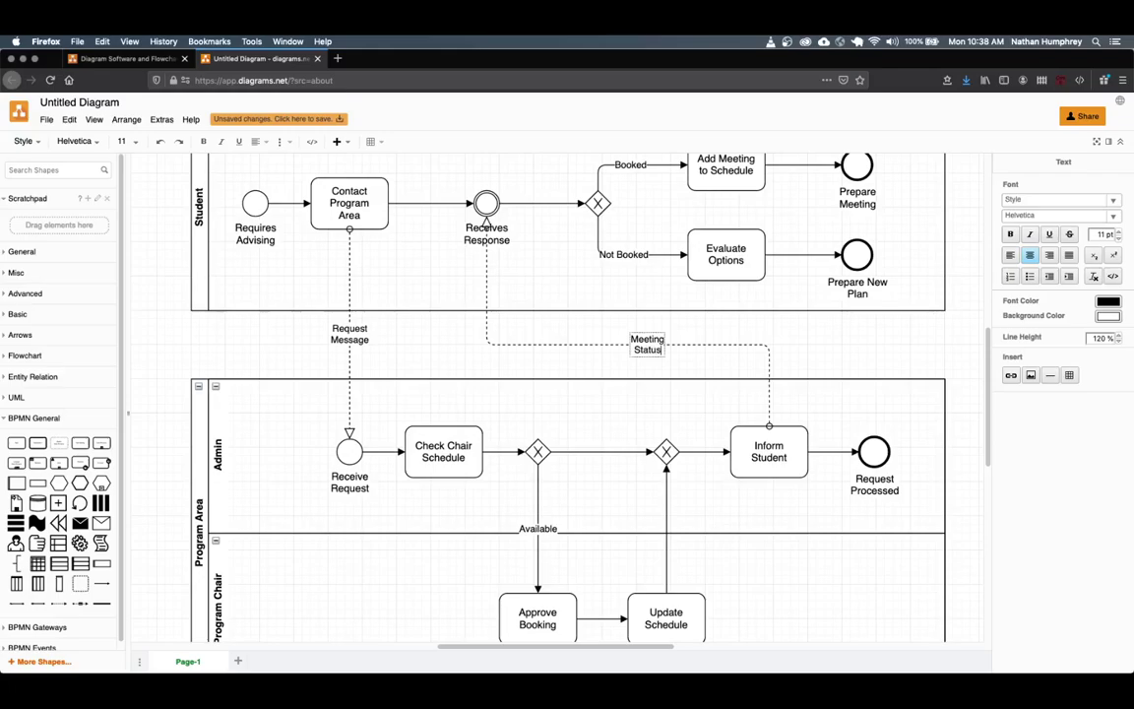
left_click(593, 307)
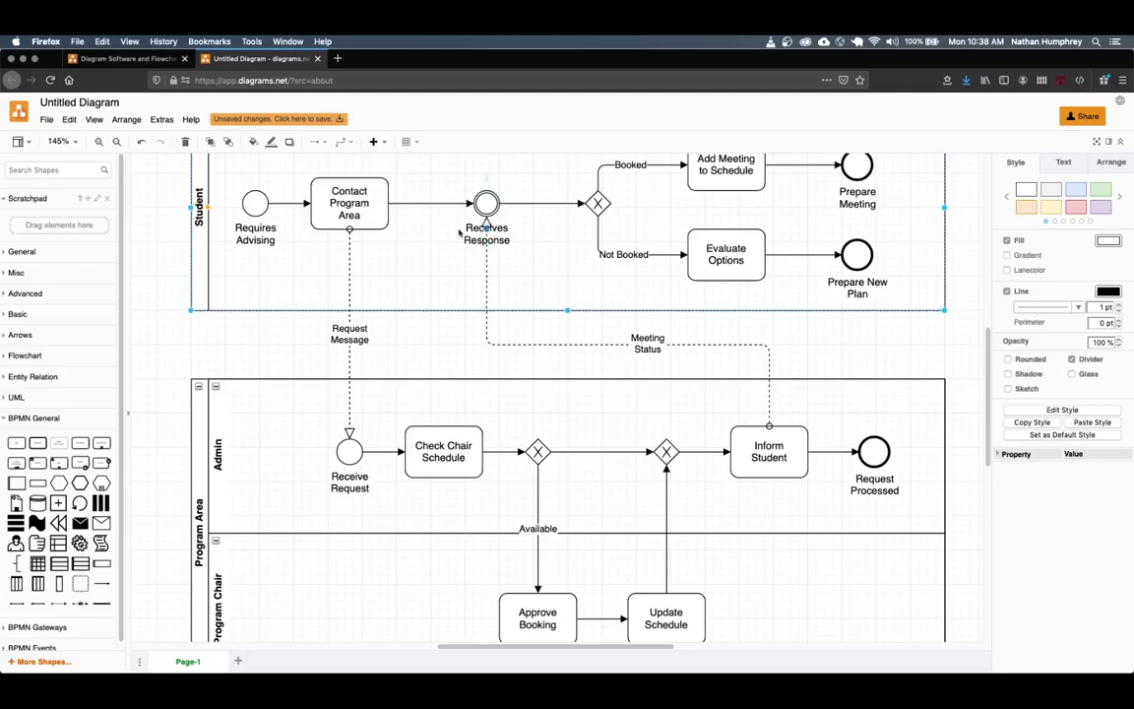
- Delete the Receives Response label from the intermediate event in the Student pool
scroll(497, 219, "up", 3)
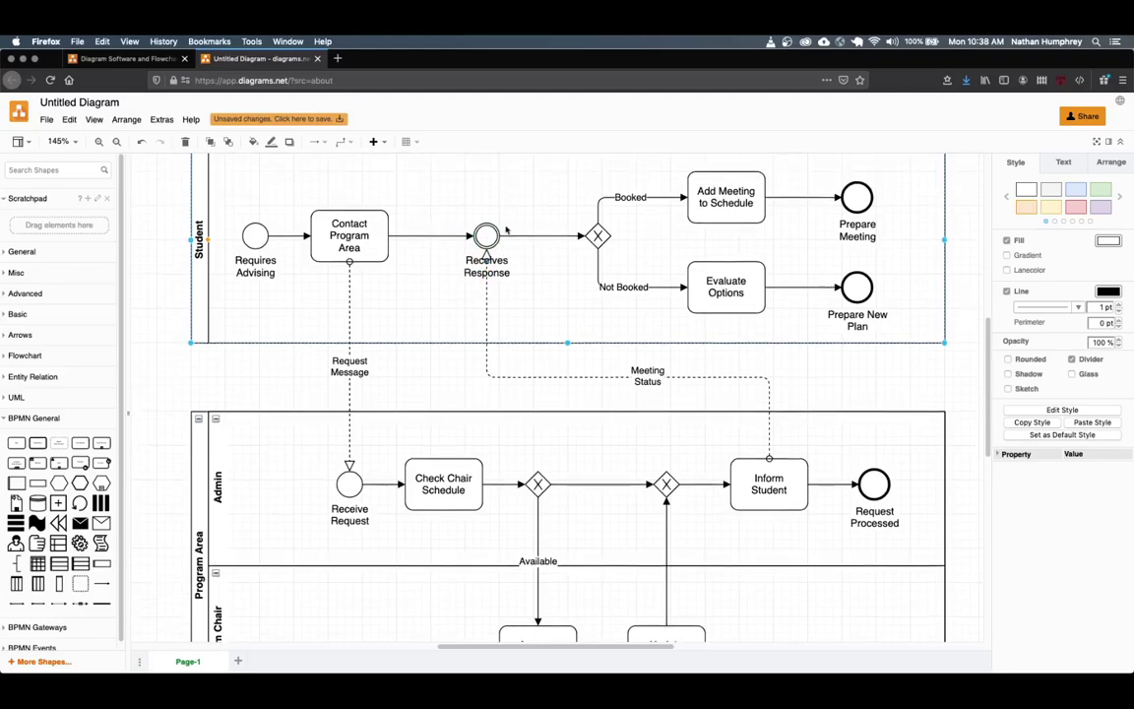
scroll(528, 242, "up", 1)
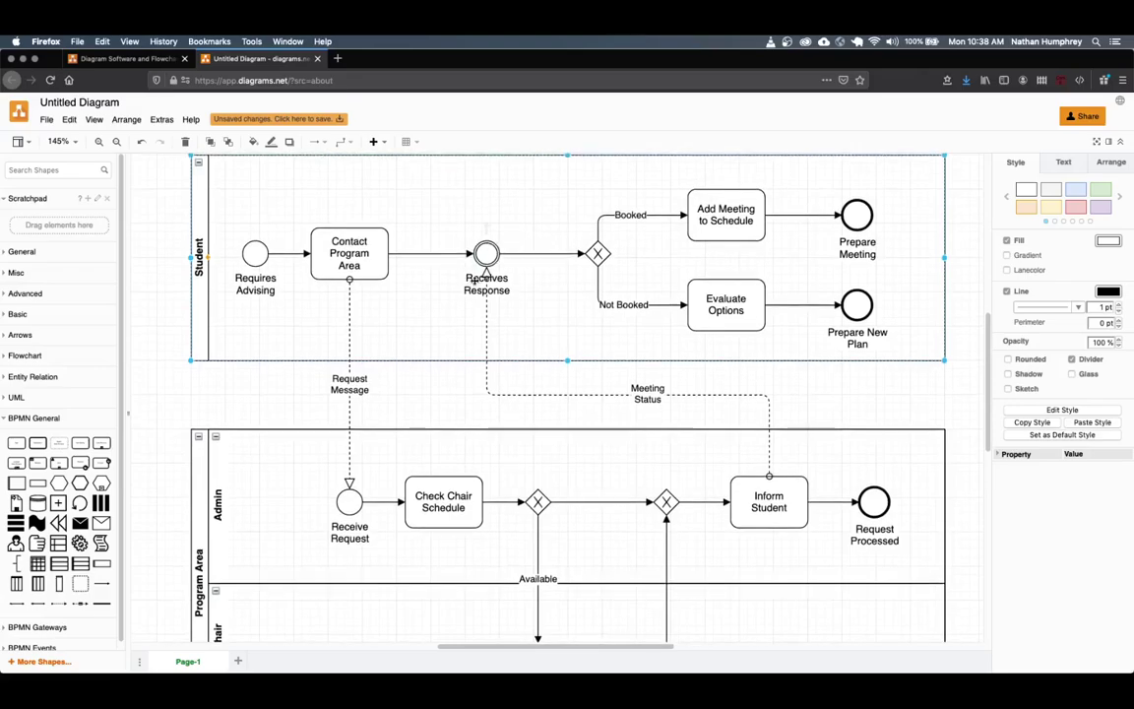
left_click(486, 253)
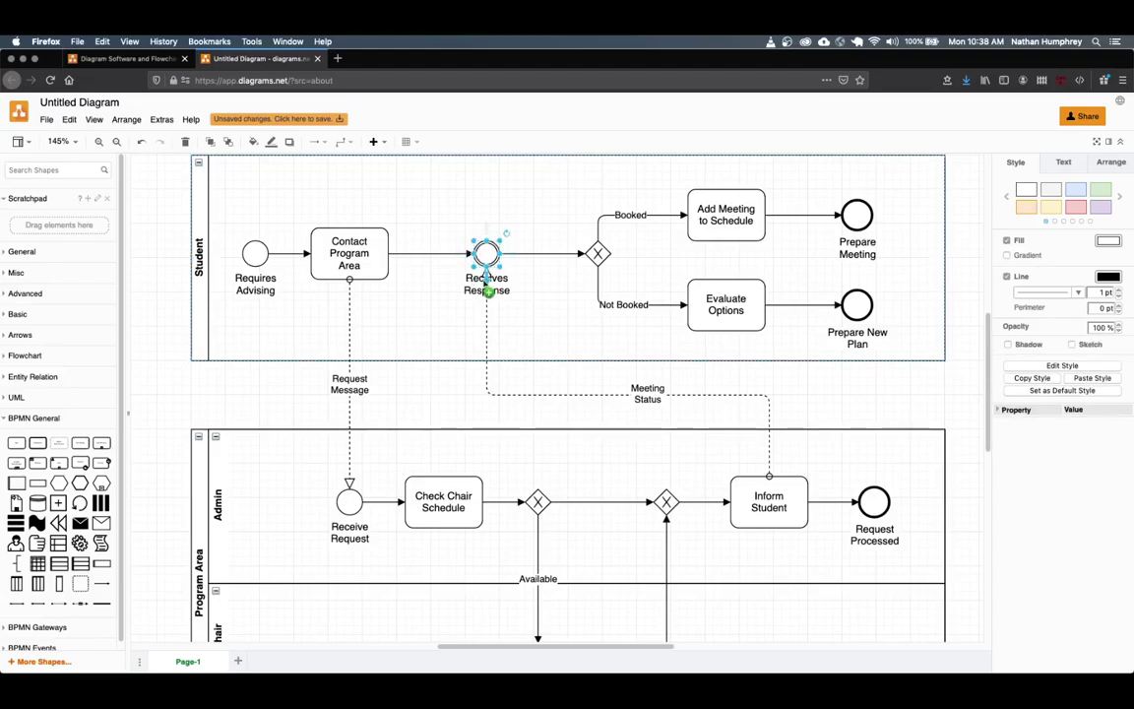
double_click(476, 280)
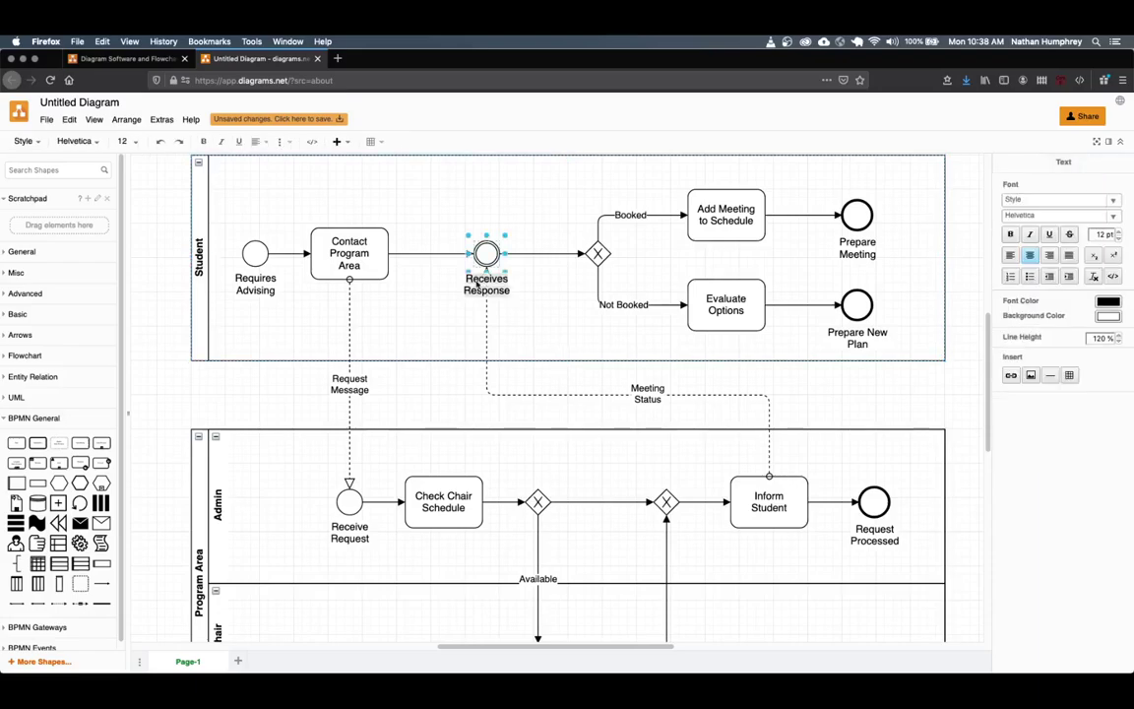
key("BackSpace")
left_click(528, 299)
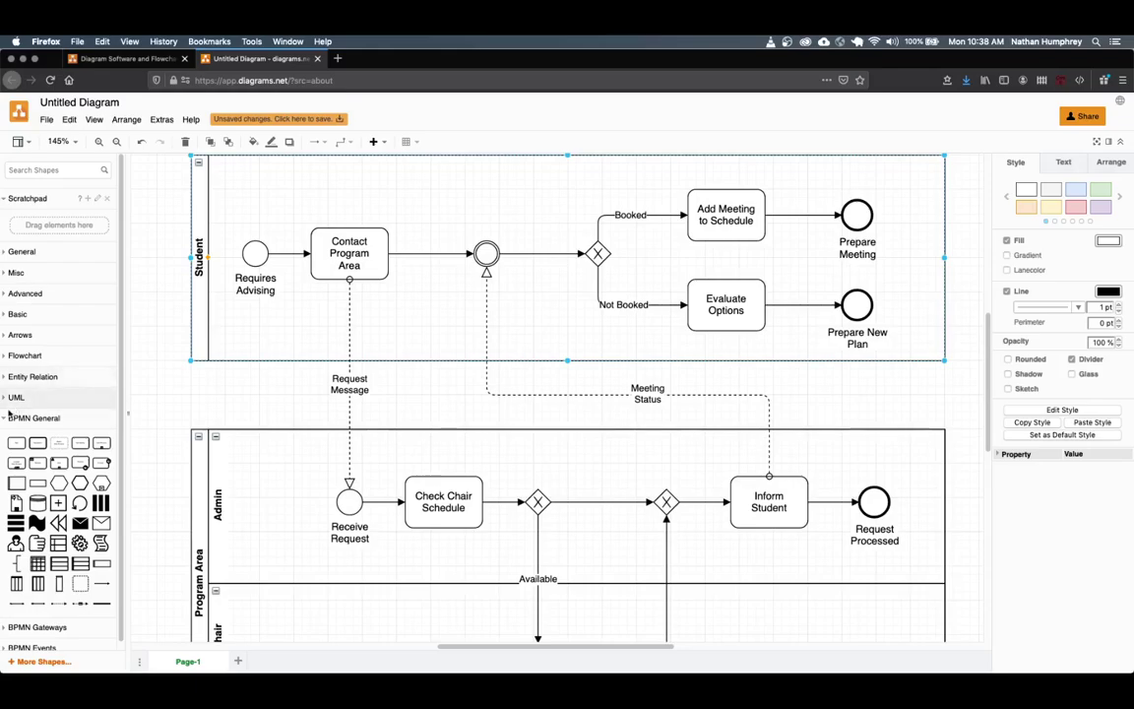
- Place a General text shape above the Student pool's intermediate event and set its text to Receives Response on two lines
left_click(33, 417)
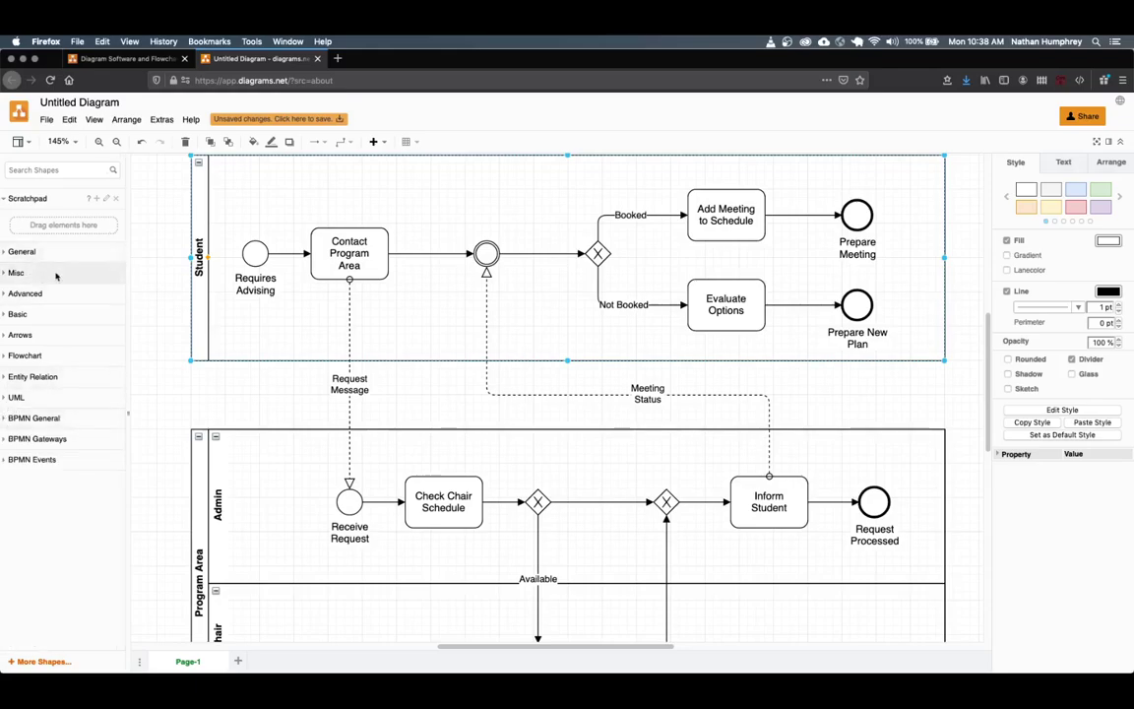
left_click(5, 253)
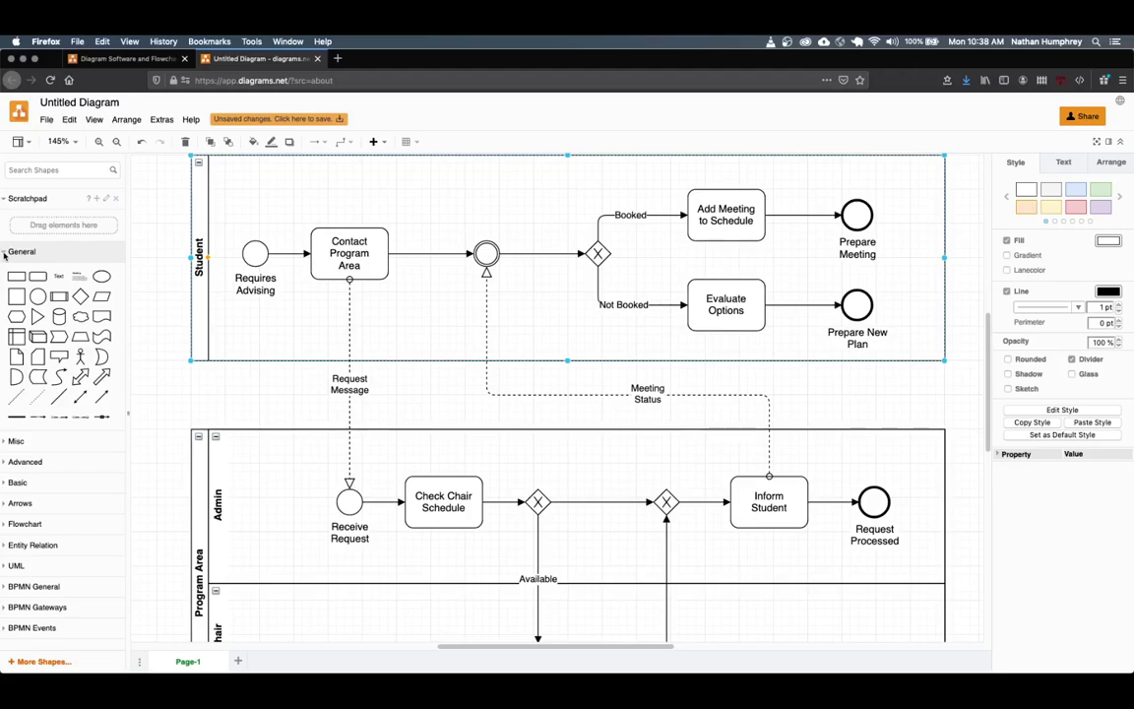
mouse_move(59, 281)
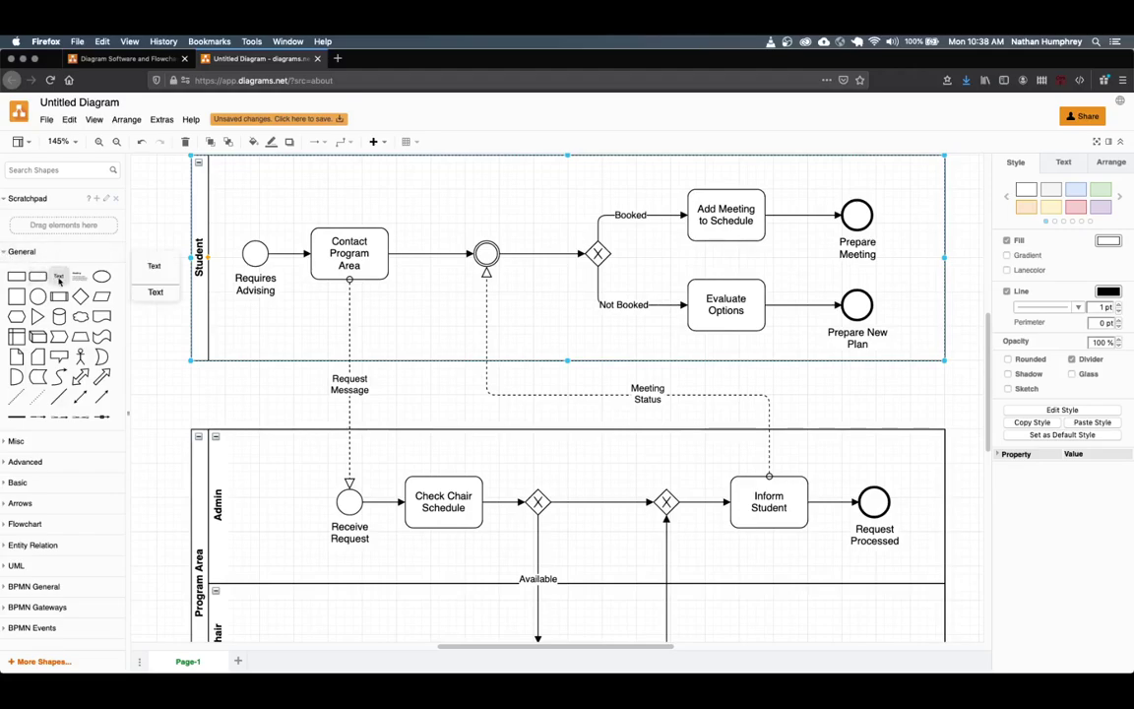
left_click_drag(59, 280, 488, 236)
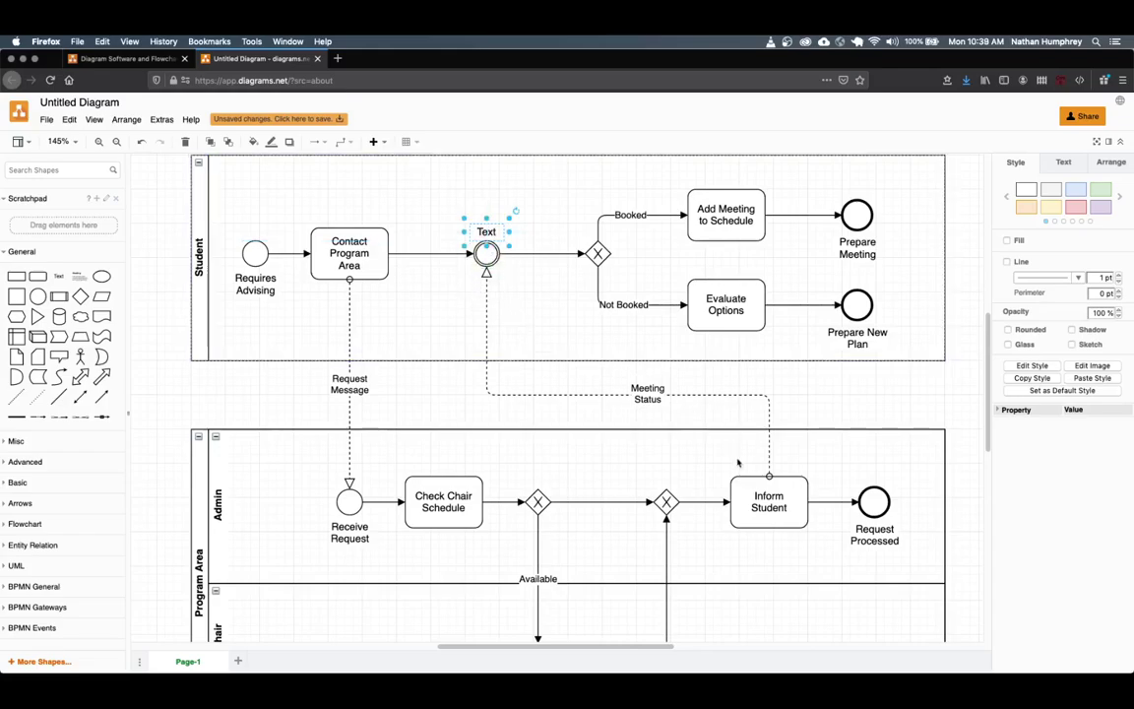
double_click(486, 234)
type("Receives Response")
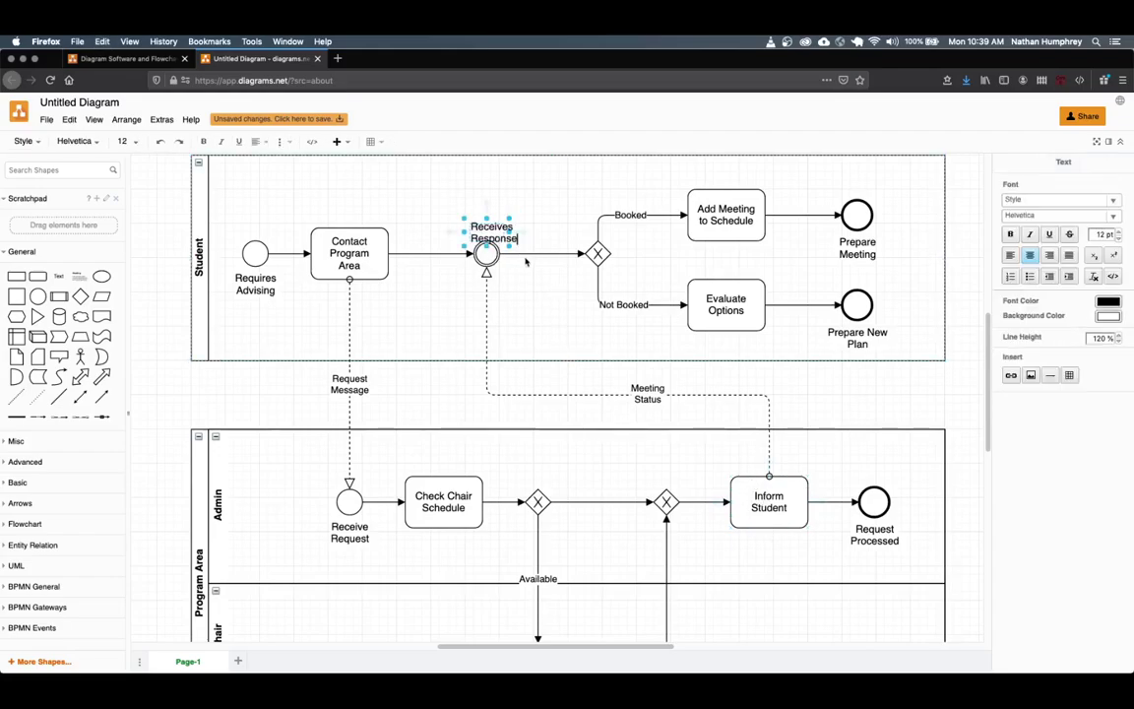
left_click(504, 244)
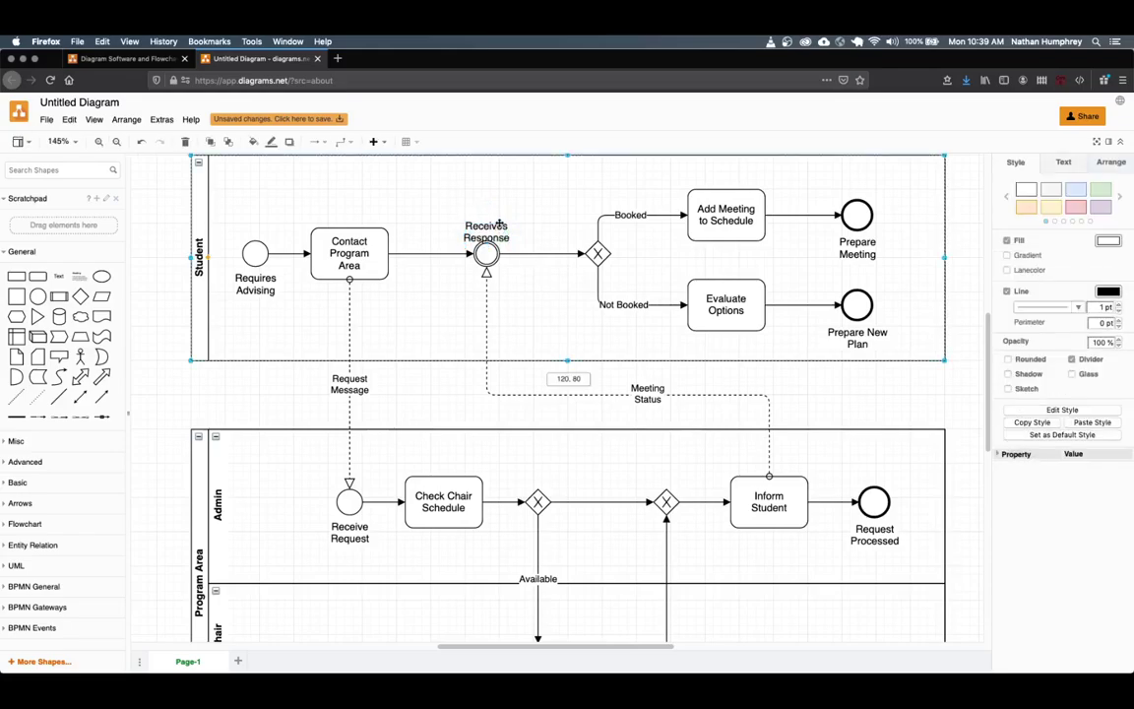
- Nudge the Receives Response text slightly upward so it clears the intermediate event
left_click(502, 239)
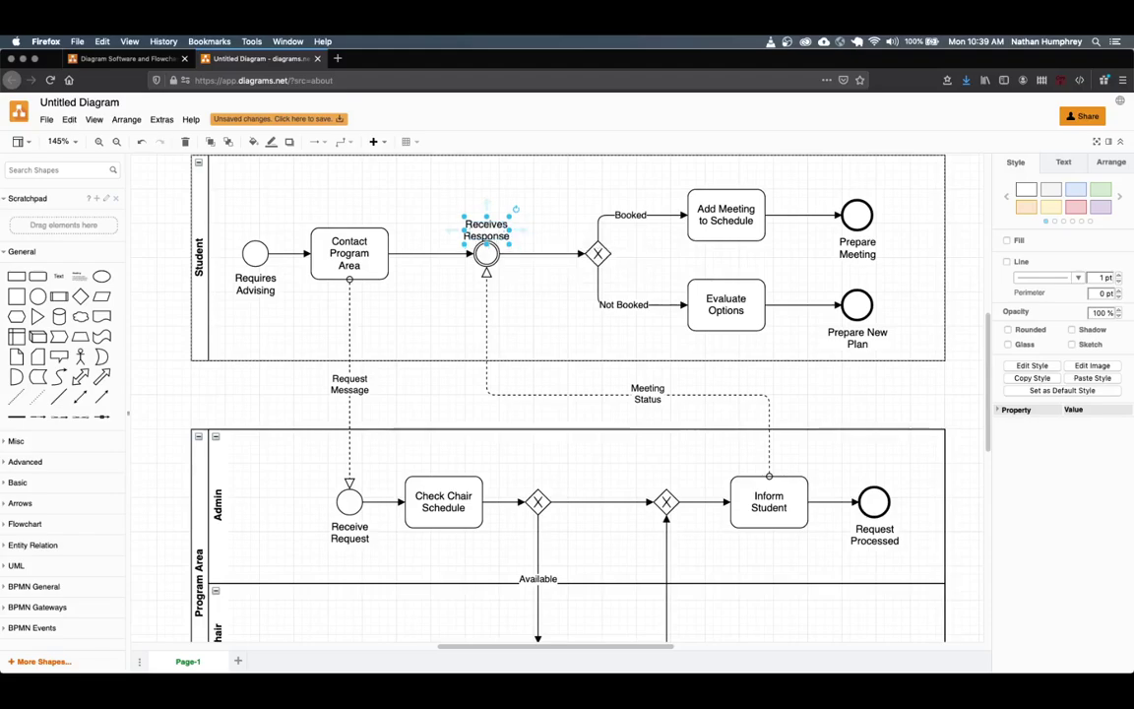
key("Up")
key("Up")
left_click(571, 305)
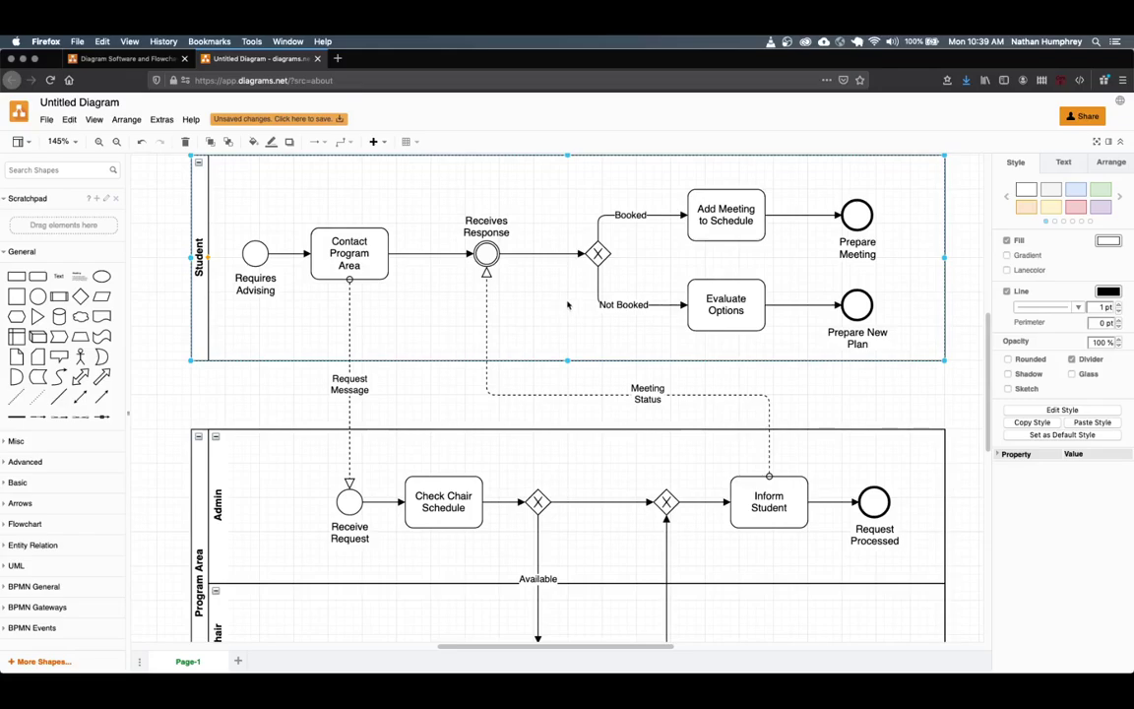
scroll(571, 307, "down", 3)
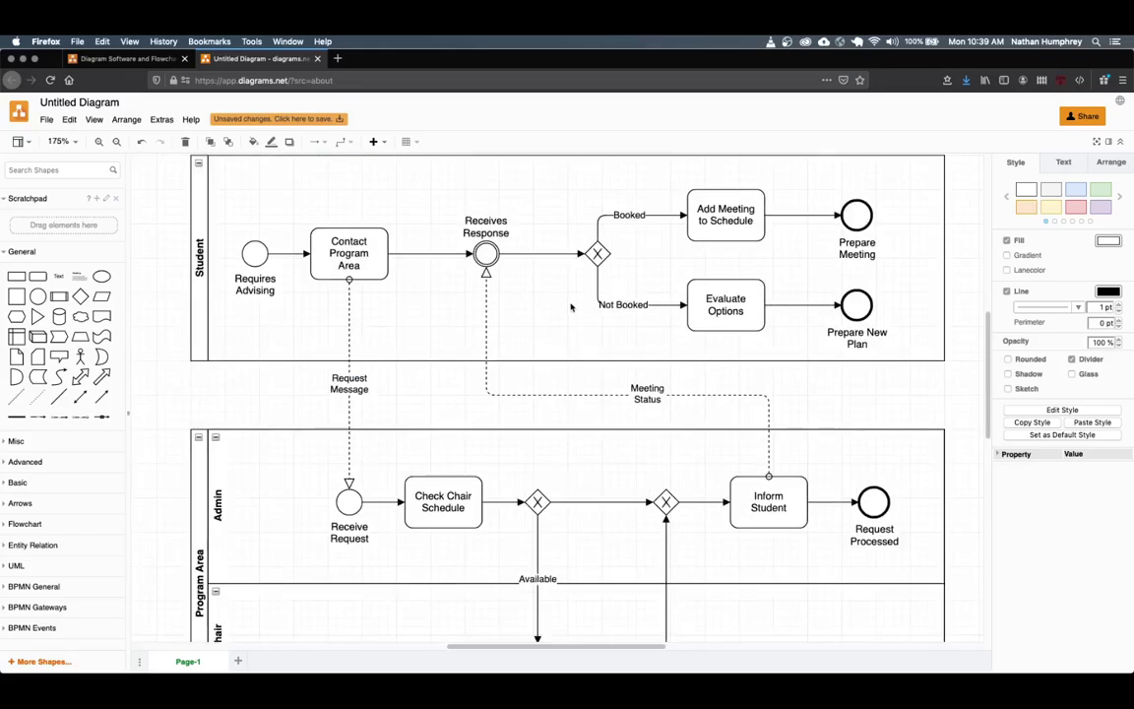
- Label the Admin lane's sequence flow between the two gateways as Not Available
left_click(791, 373)
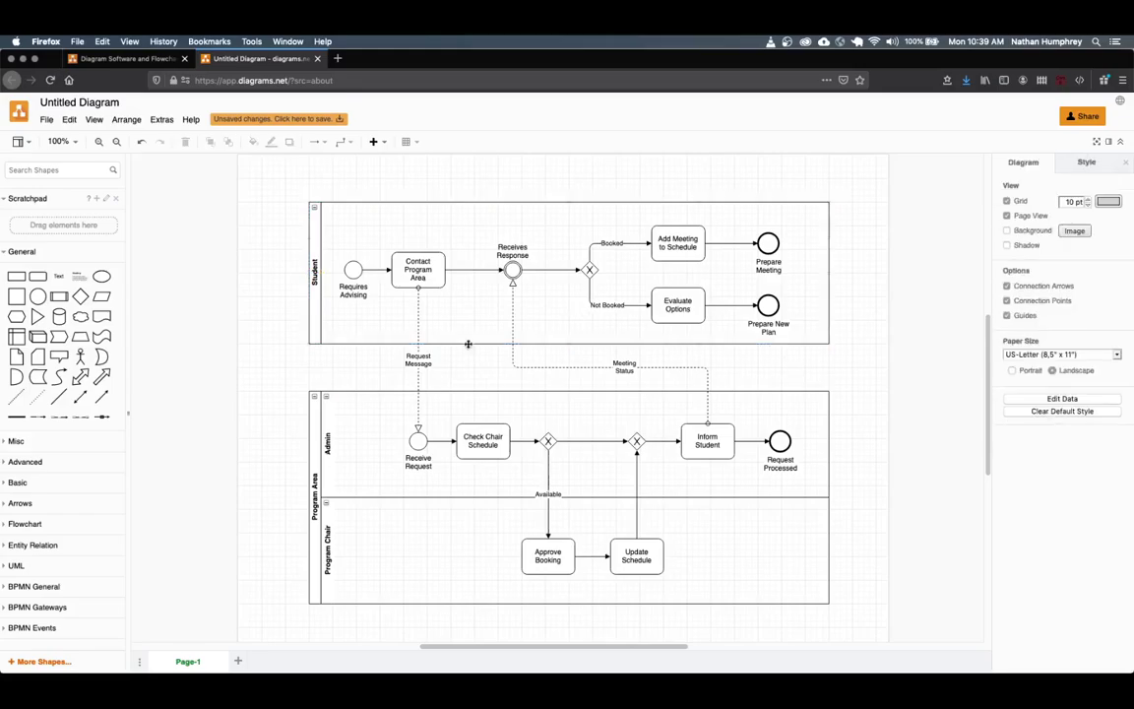
mouse_move(328, 271)
double_click(581, 440)
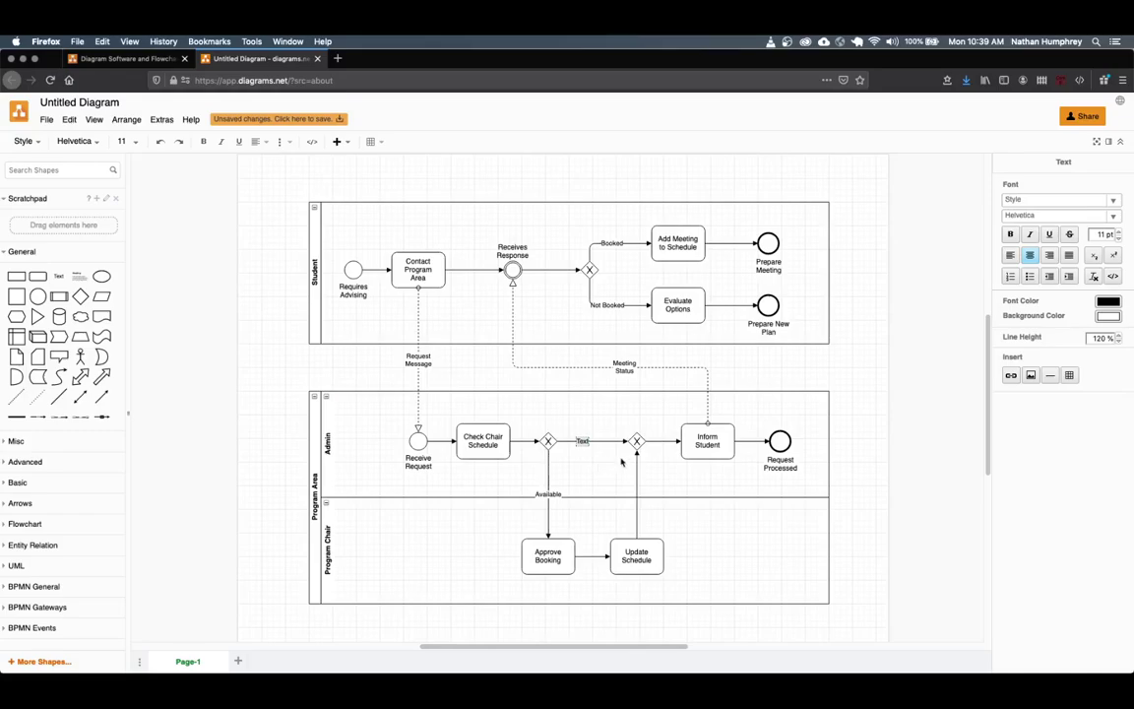
type("Not Available")
left_click(614, 473)
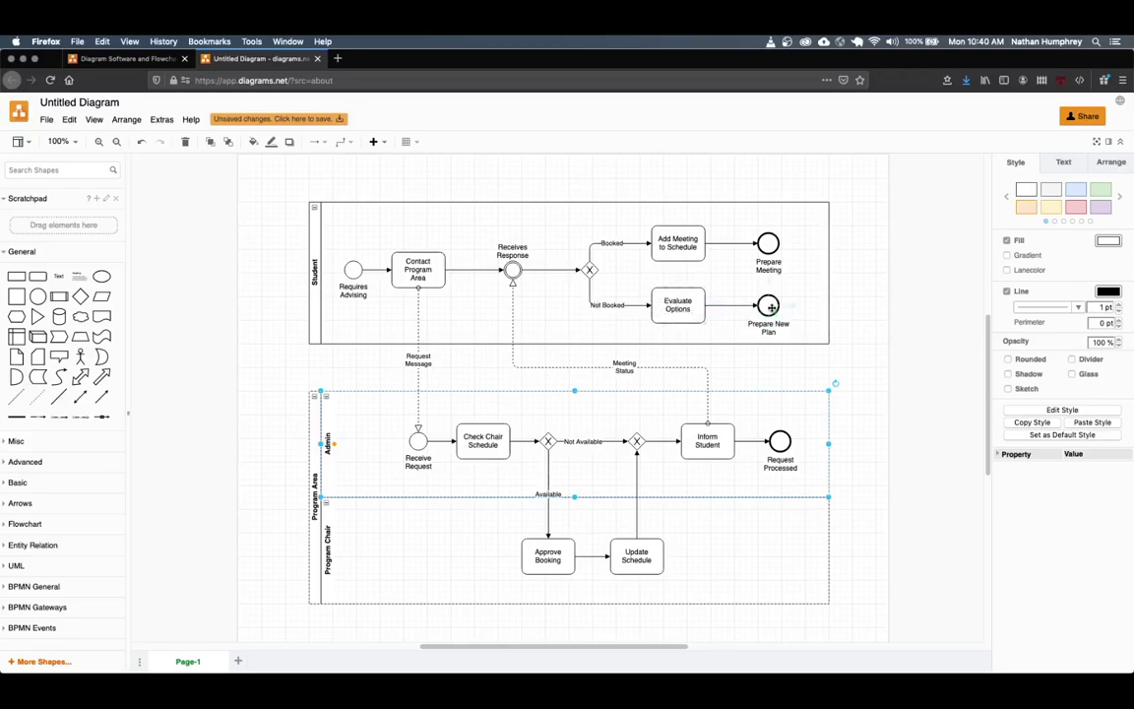
left_click(845, 327)
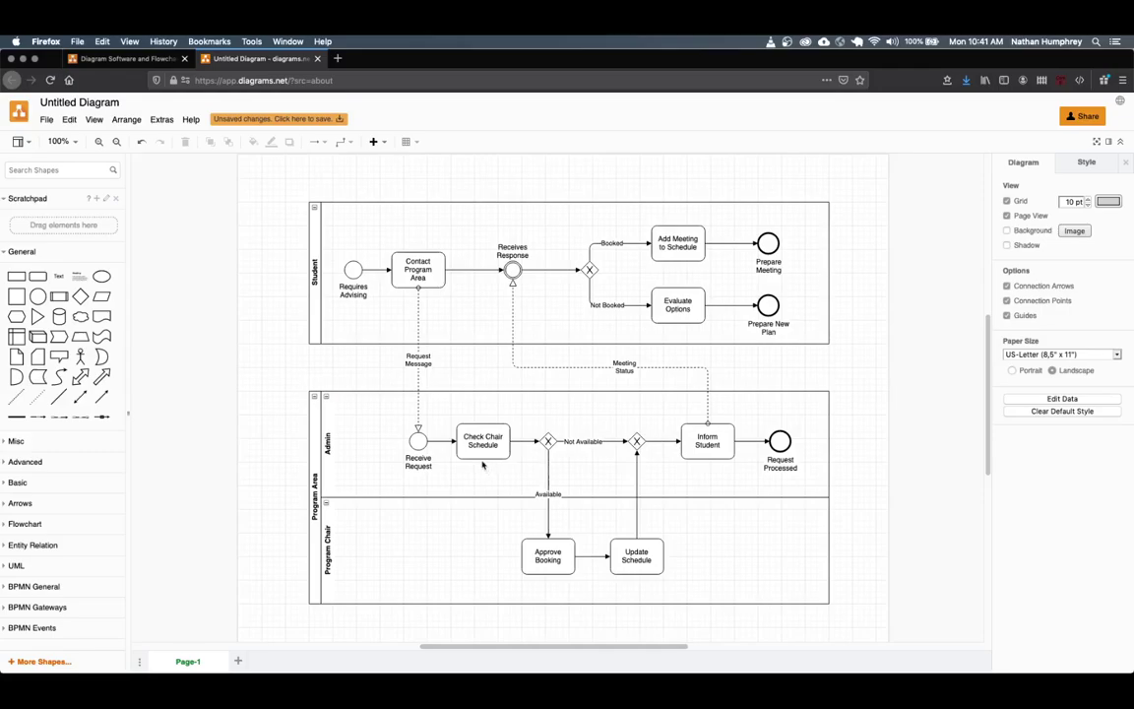
- Place a BPMN data object with an arrow marker in the Program Chair lane below the Check Chair Schedule task
scroll(483, 464, "down", 3)
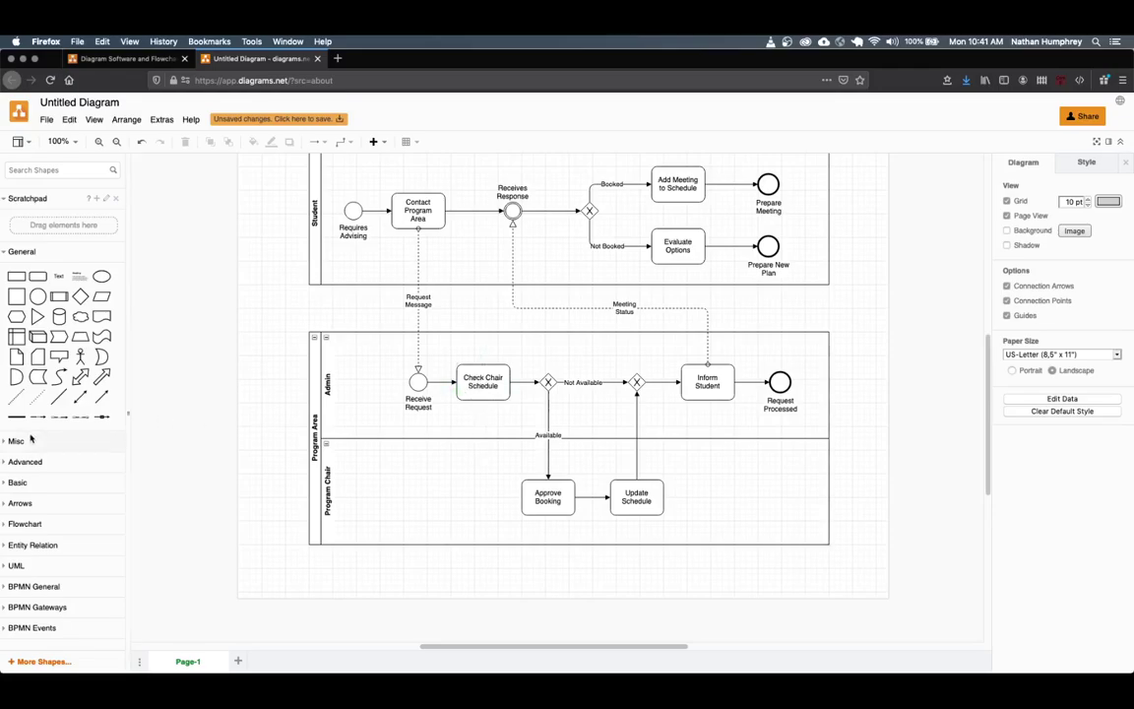
left_click(15, 251)
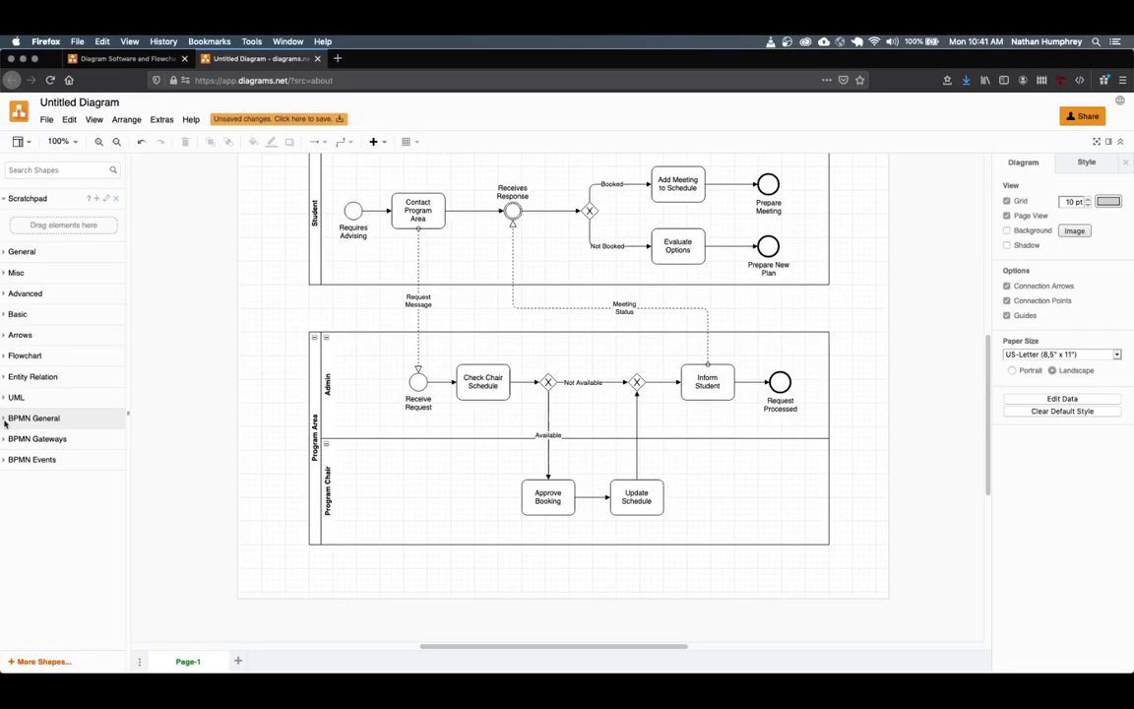
left_click(40, 417)
scroll(47, 485, "down", 1)
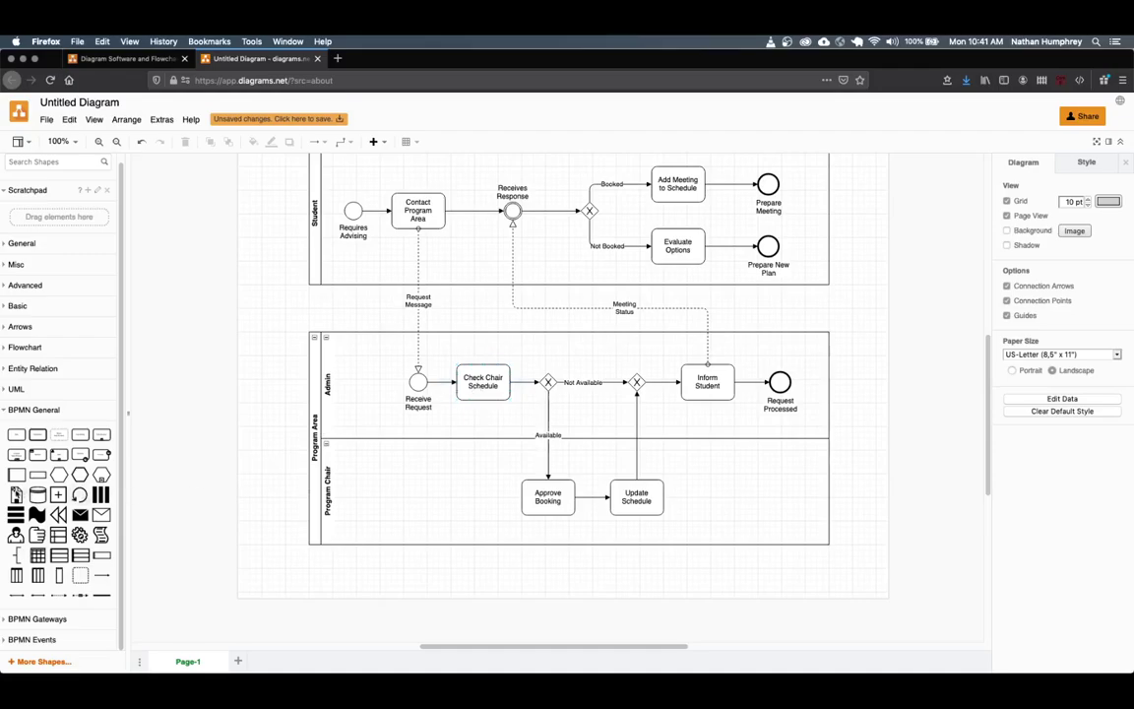
left_click_drag(14, 497, 472, 450)
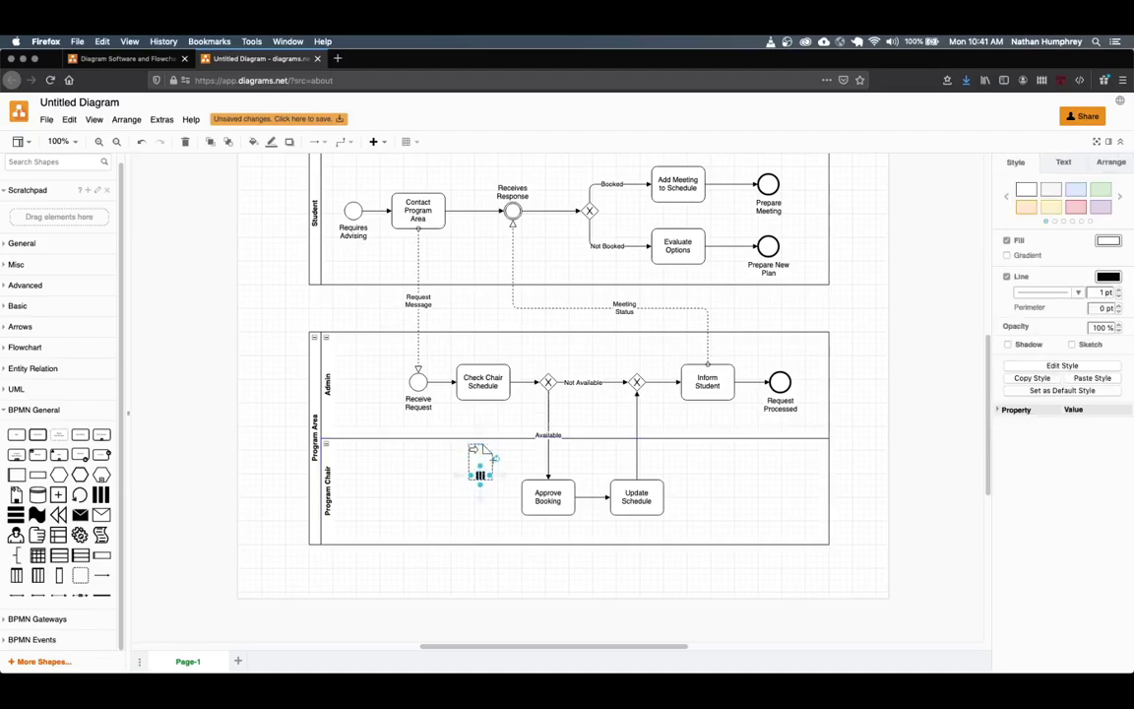
key("Escape")
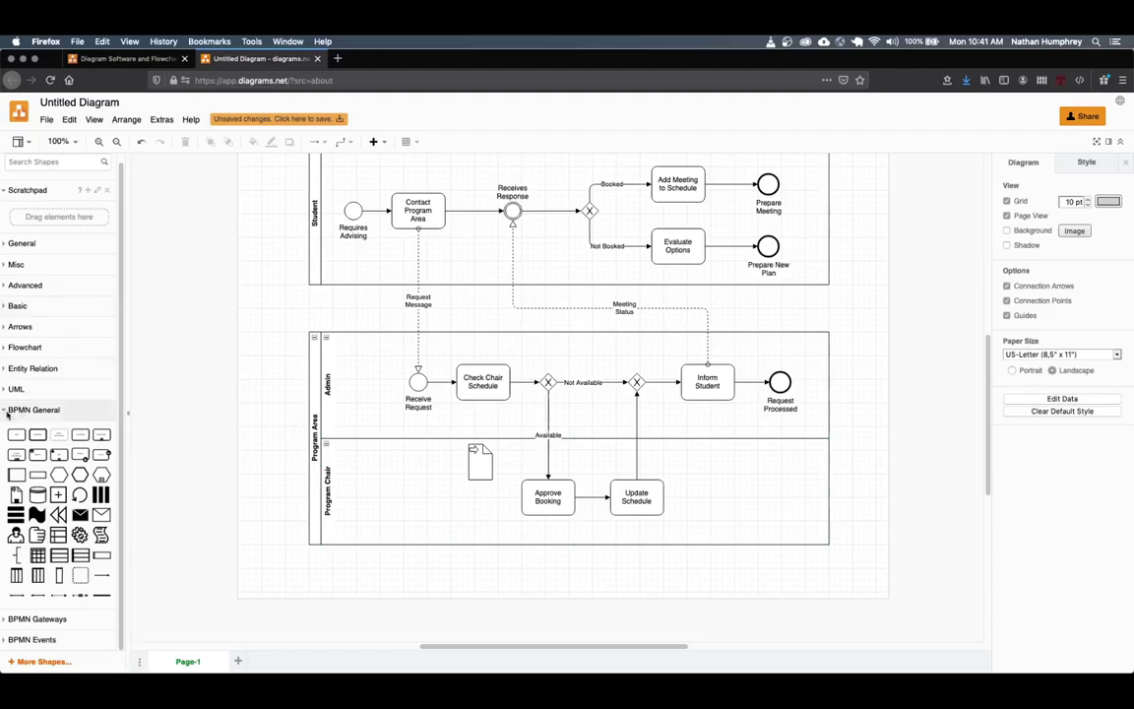
- Connect the data object to the Check Chair Schedule task with a dotted line from the General shapes
left_click(14, 410)
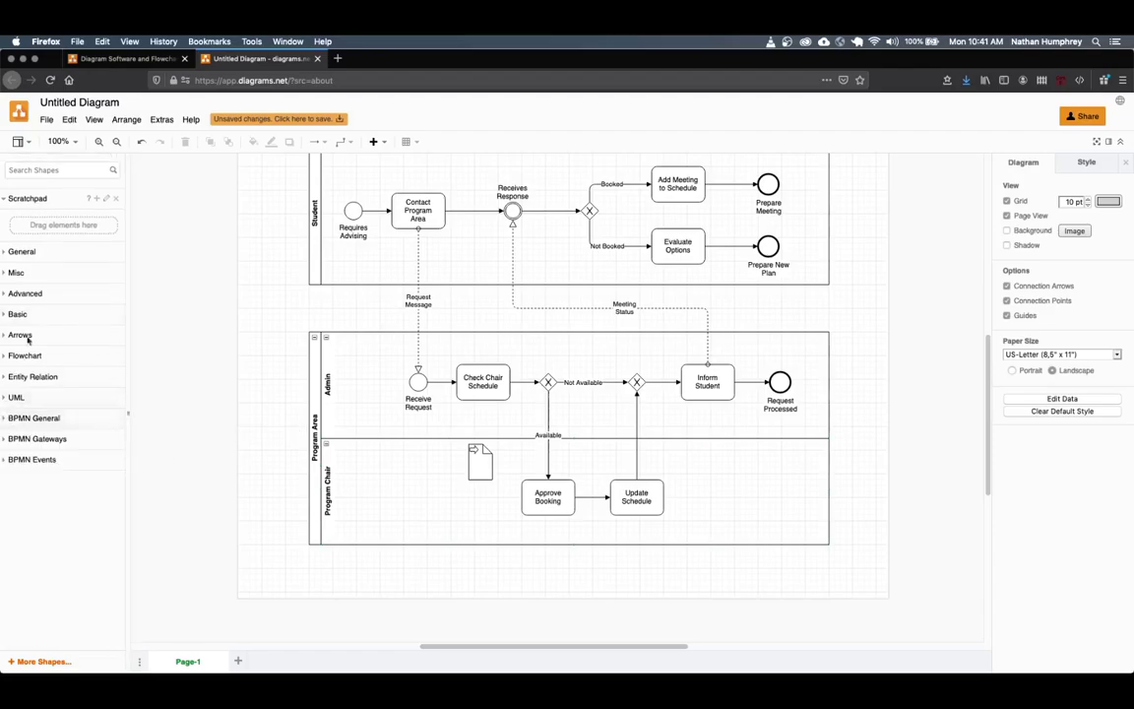
left_click(16, 252)
mouse_move(37, 399)
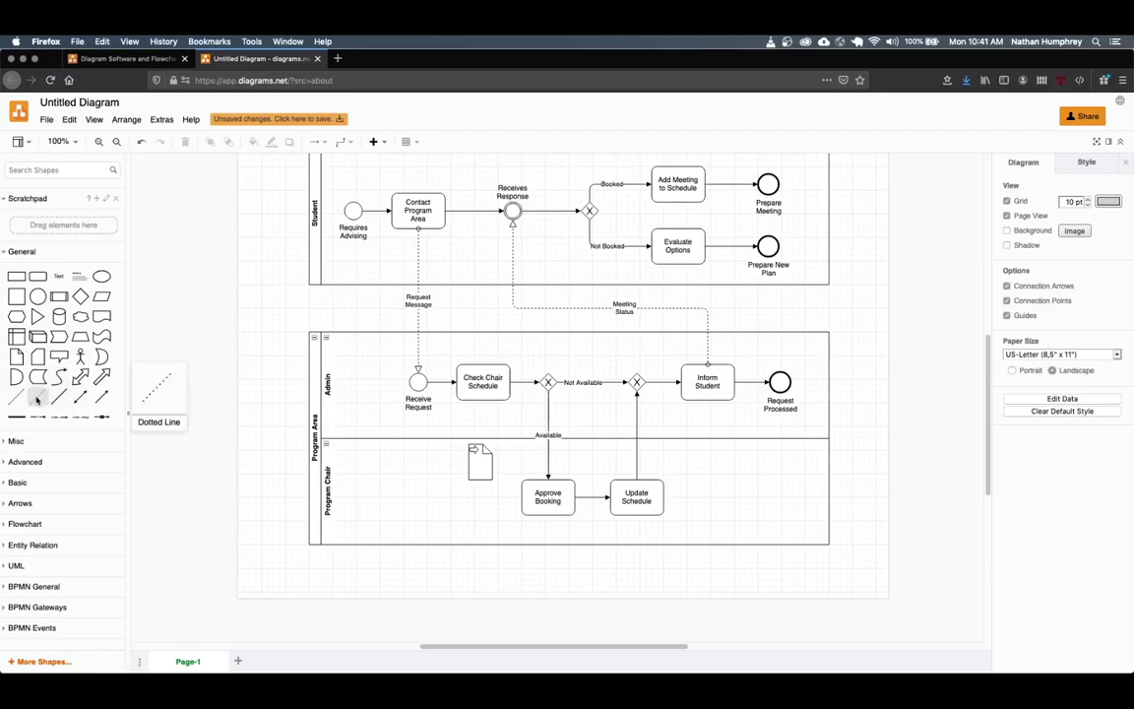
left_click_drag(37, 399, 424, 488)
left_click_drag(510, 474, 482, 398)
- Label the data object below Check Chair Schedule as Chair Schedule
left_click(483, 462)
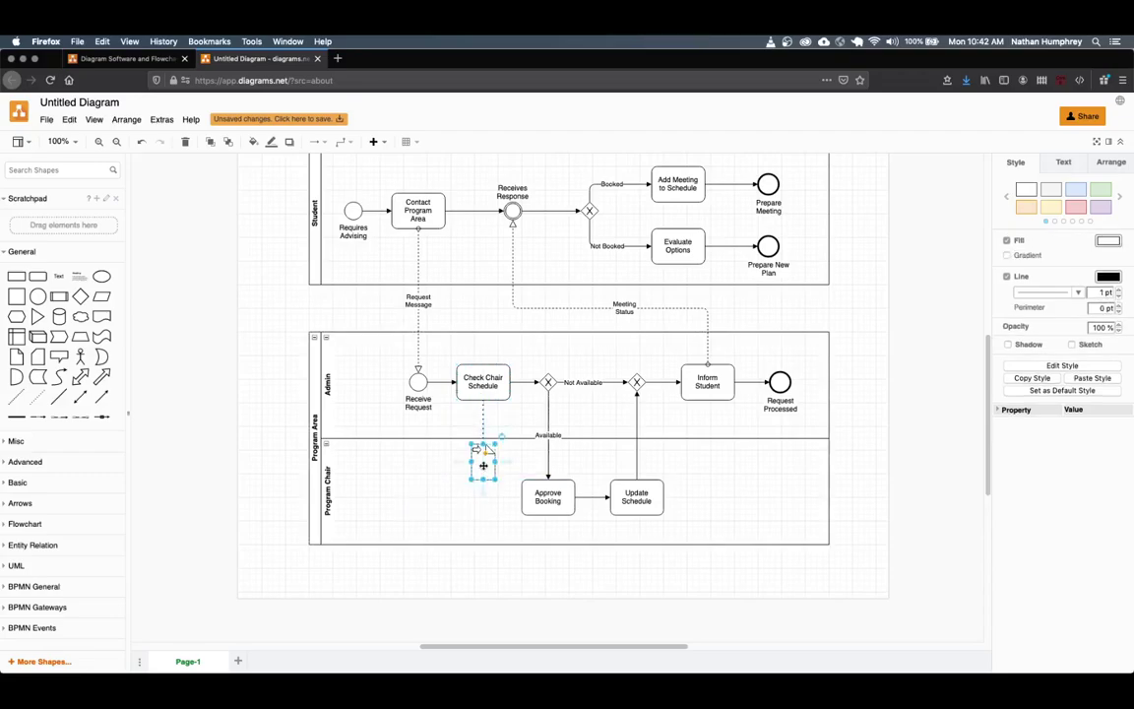
type("Chai")
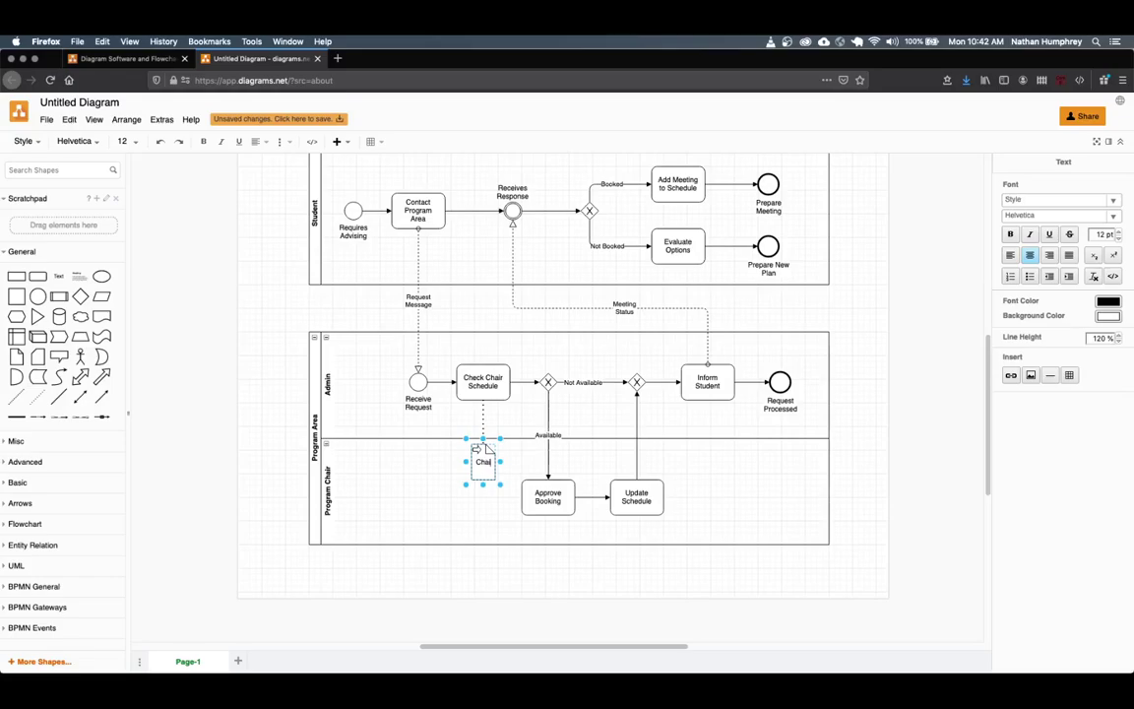
type("r Schecdule")
key("Escape")
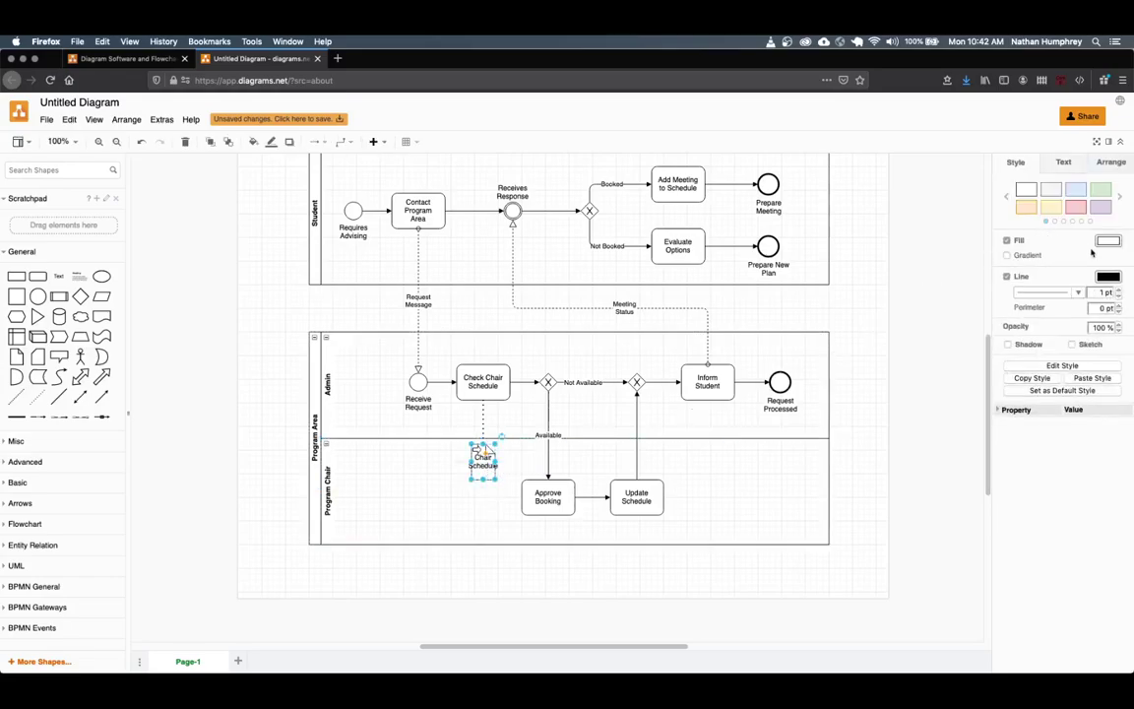
- Reduce the Chair Schedule data object's text size to 9 pt and remove its arrow marker
left_click(1063, 162)
left_click(1118, 221)
left_click(1118, 221)
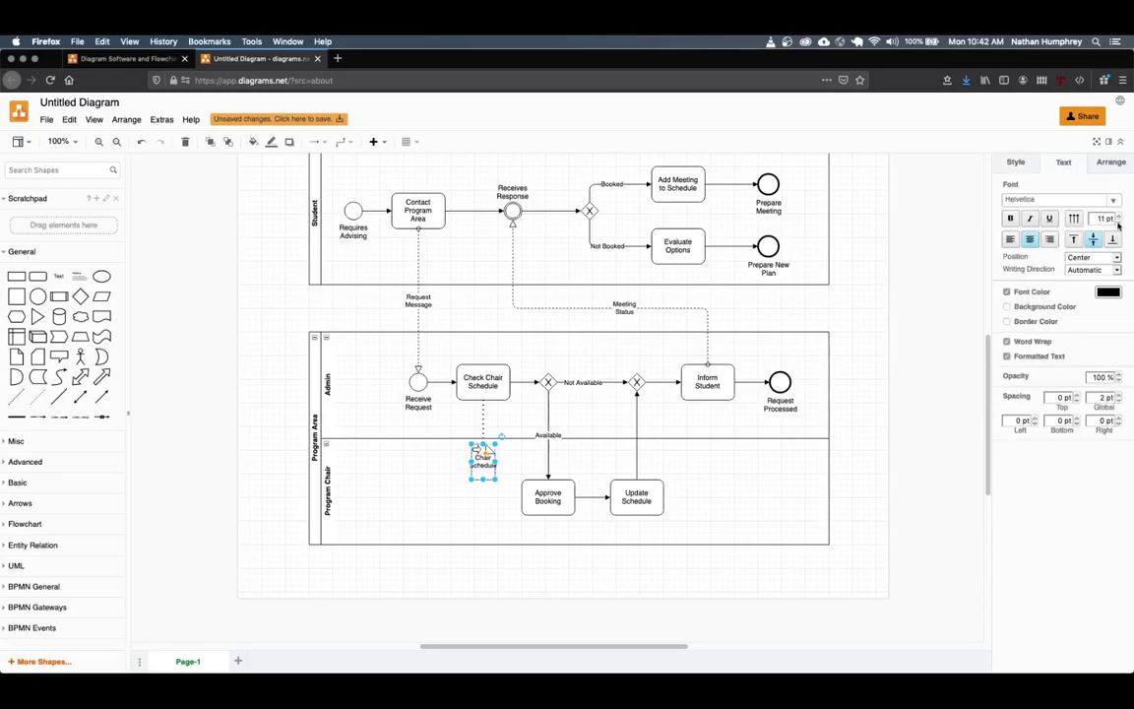
left_click(1118, 221)
left_click(487, 501)
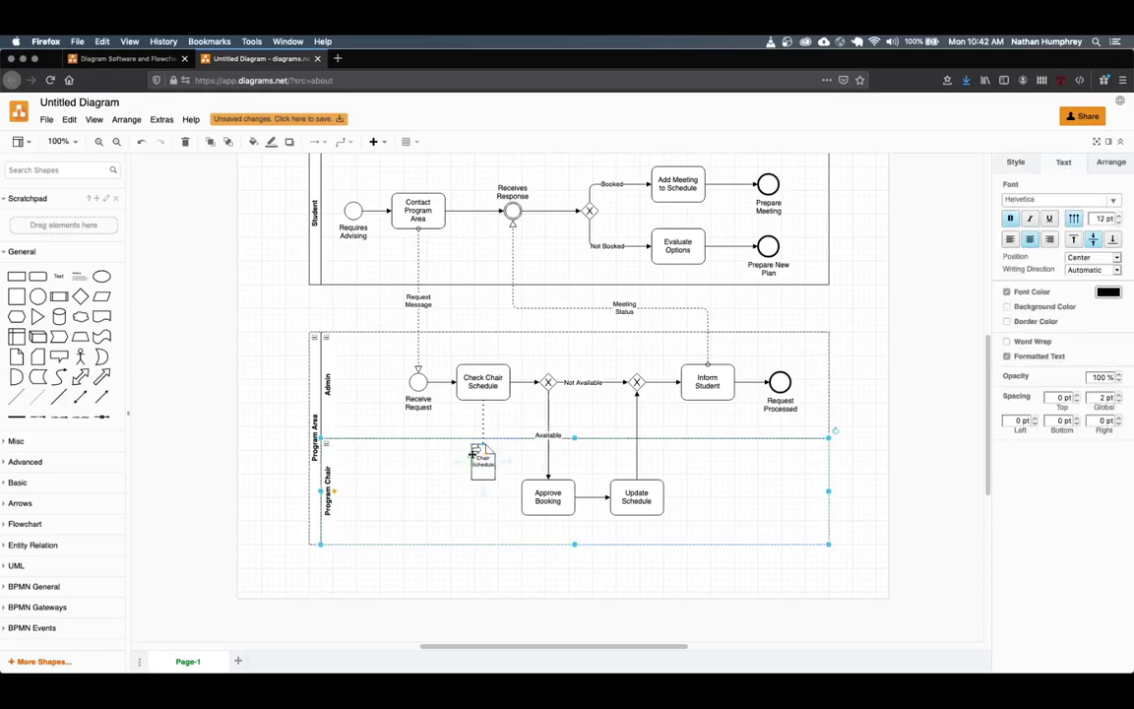
key("Escape")
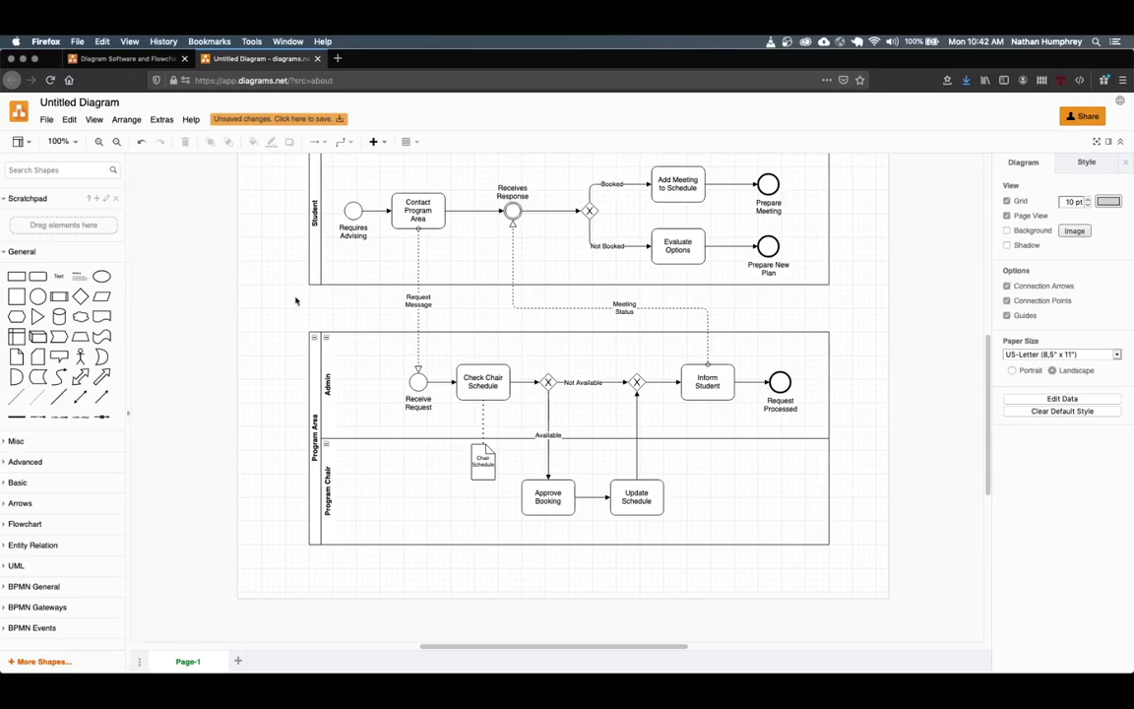
- Place a General text shape above the Student pool and set its text to Student Books a Meeting with Program Chair
scroll(271, 275, "up", 1)
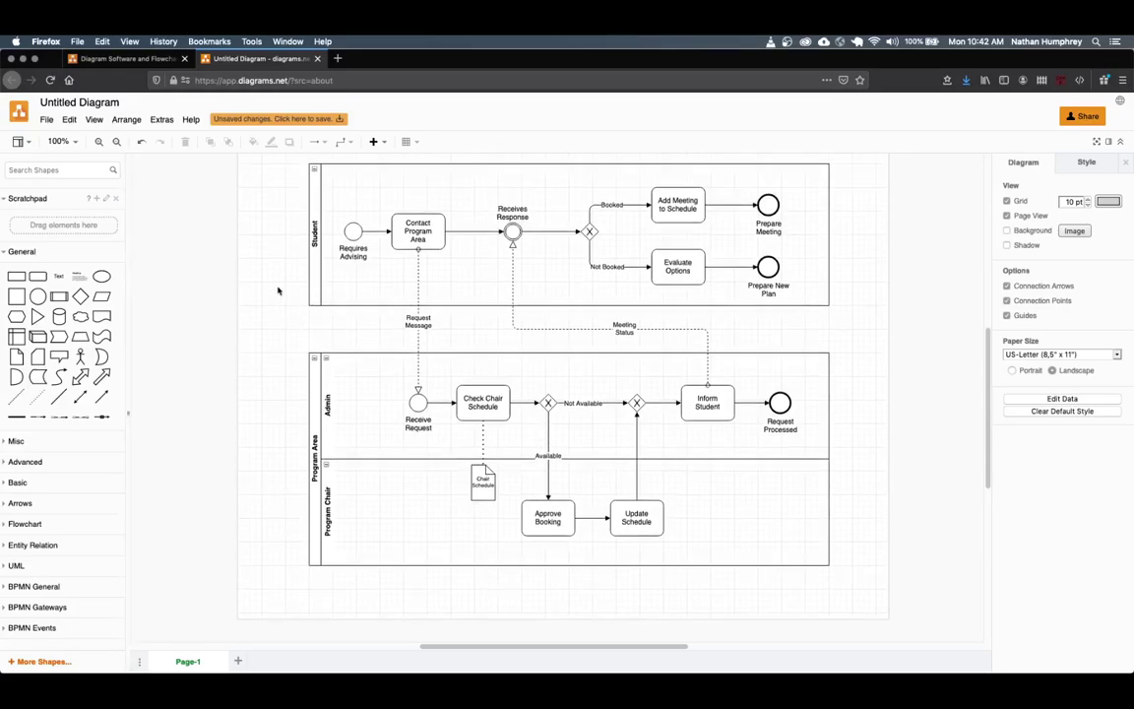
scroll(278, 291, "up", 2)
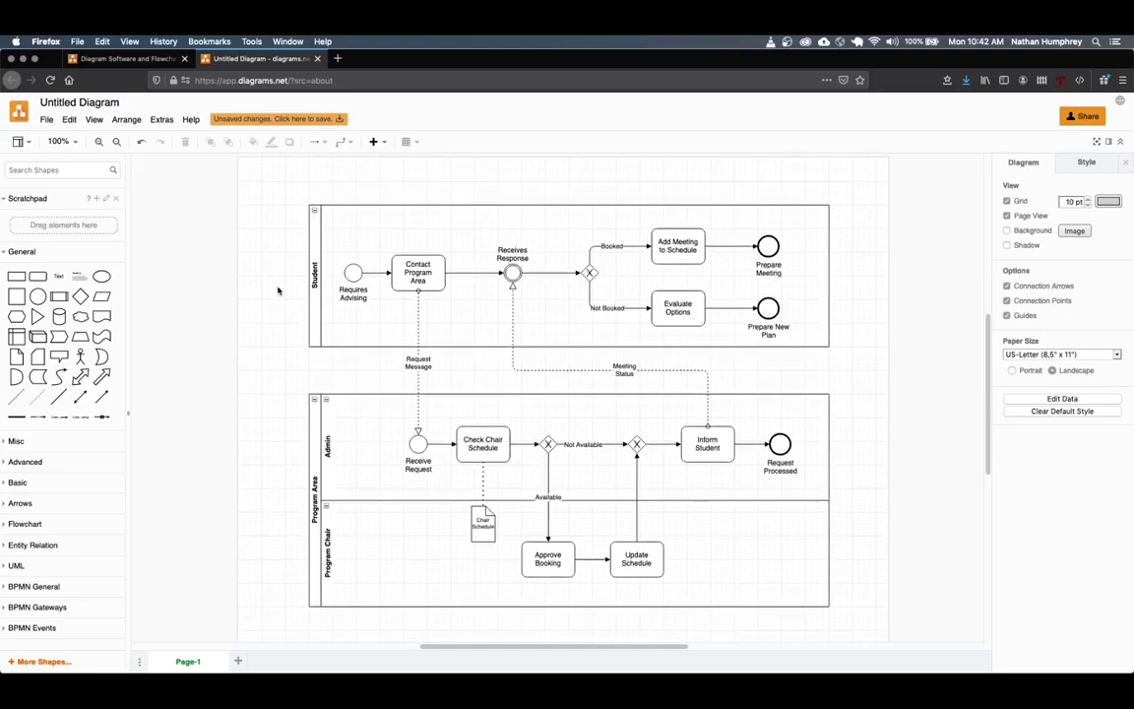
left_click(5, 253)
left_click(5, 253)
scroll(183, 273, "up", 1)
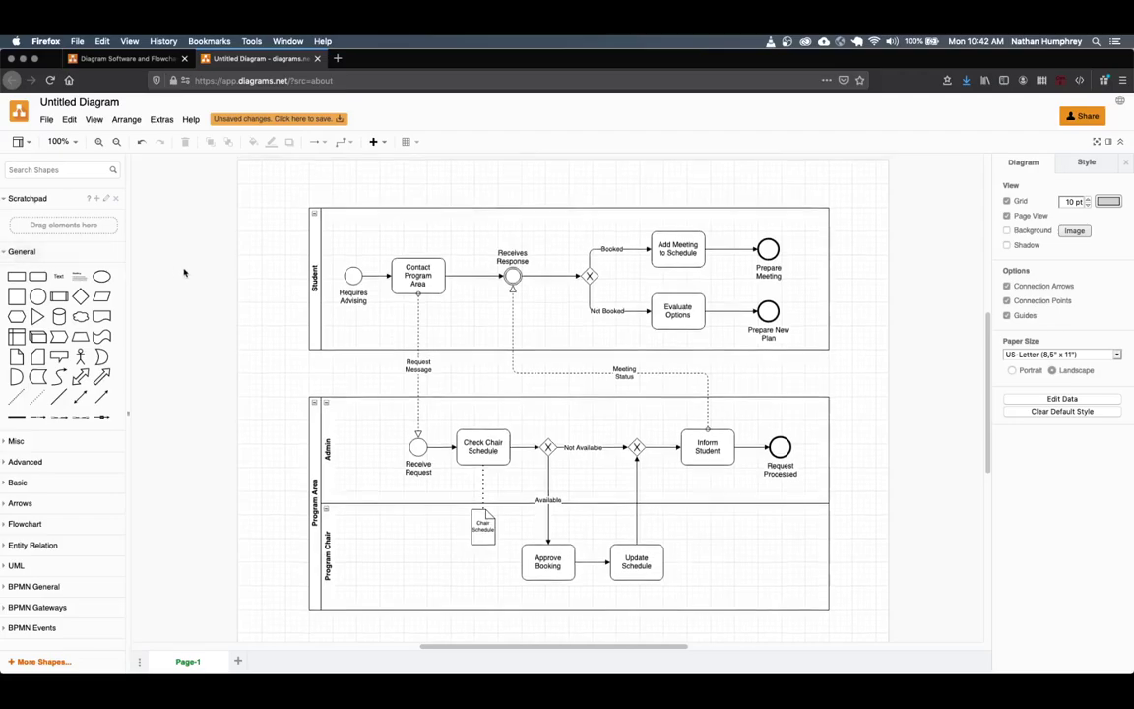
scroll(183, 272, "up", 2)
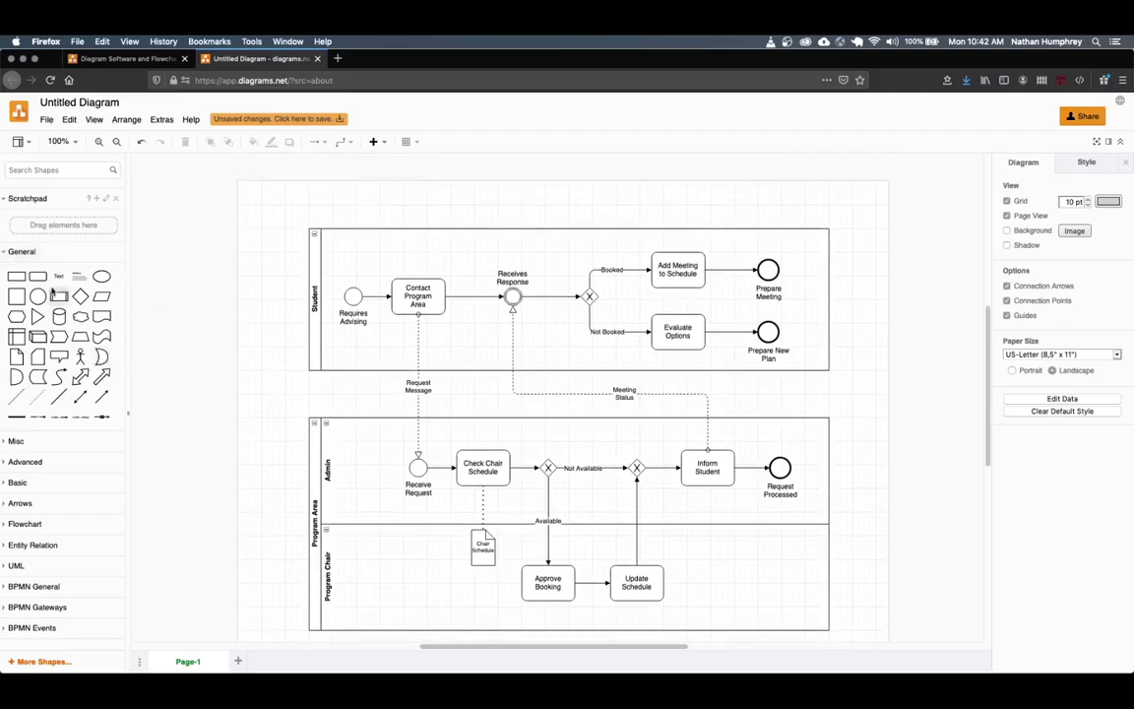
mouse_move(58, 282)
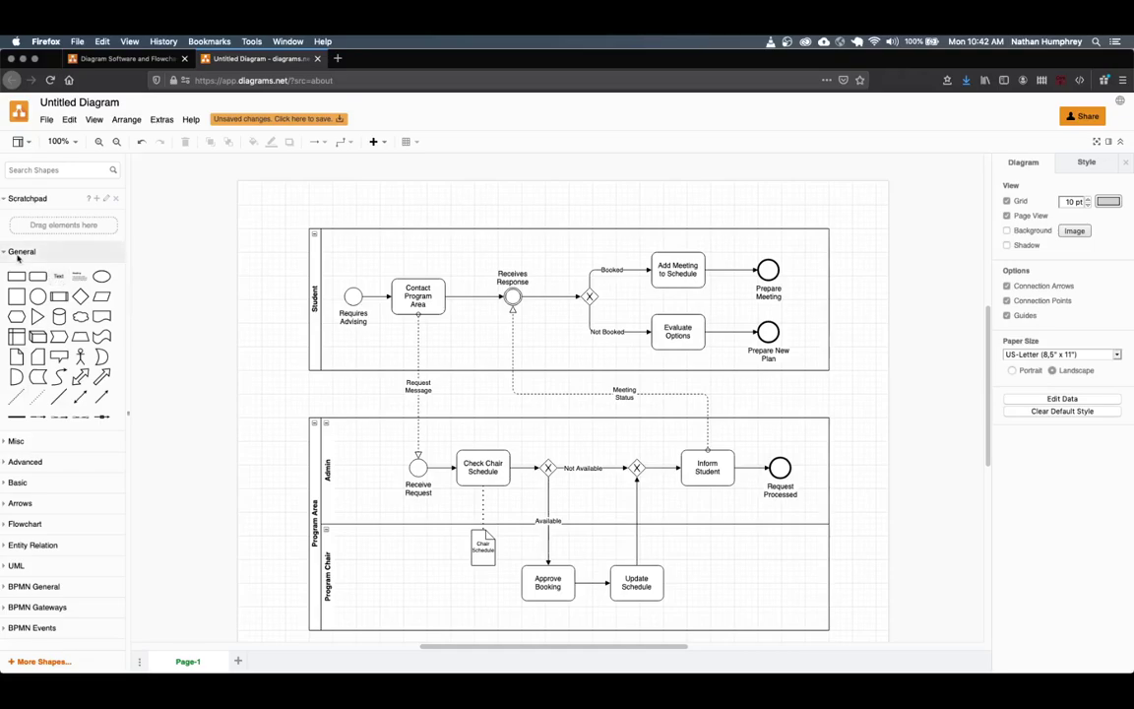
left_click_drag(58, 279, 554, 202)
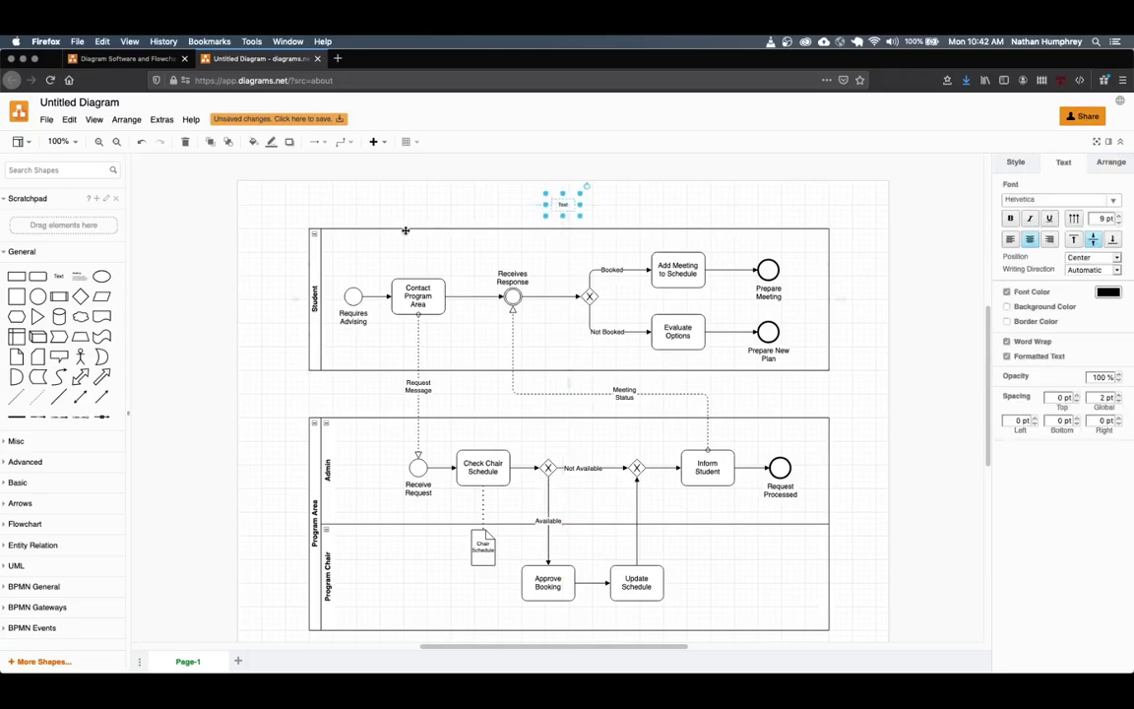
key("Return")
type("Stude")
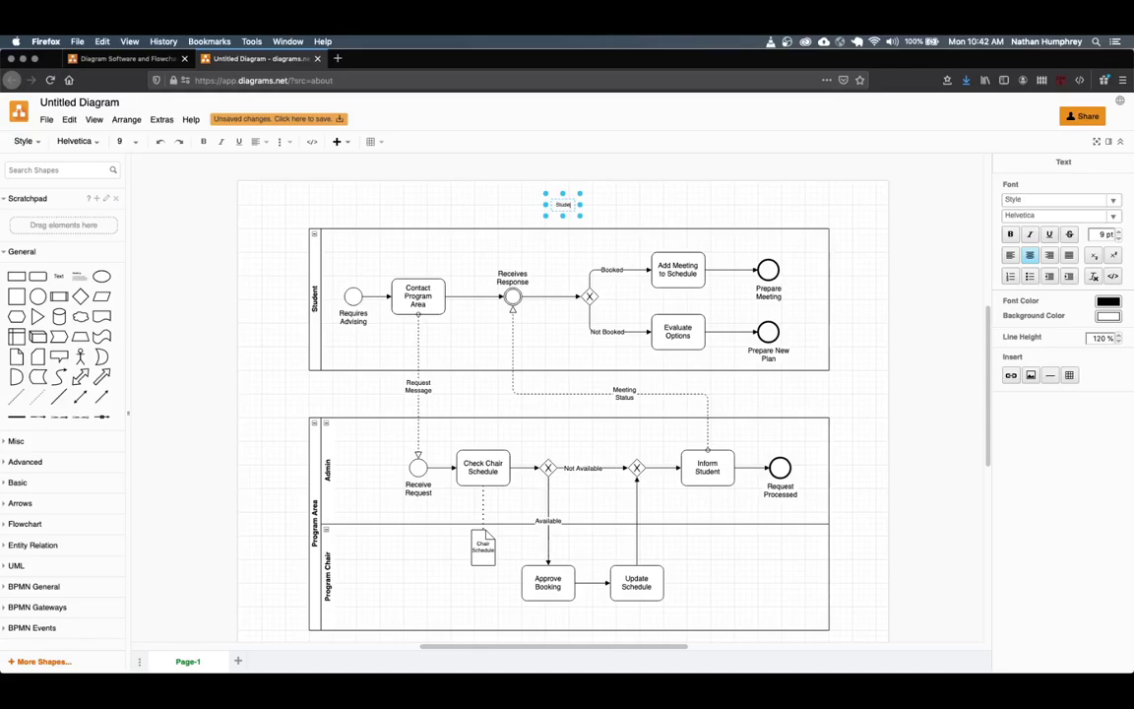
type("nt Books a Meeting with Program Chair")
left_click(616, 203)
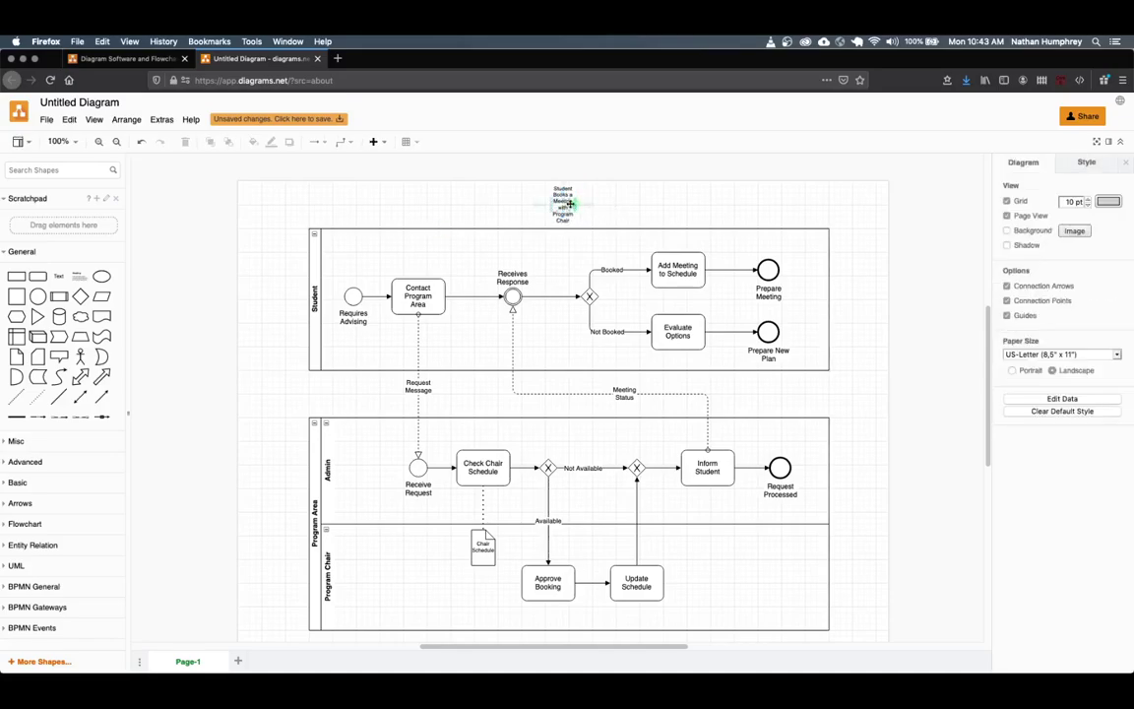
- Widen the diagram title's text box to fit on one line and format the title as 16 pt bold
left_click(565, 203)
left_click_drag(579, 204, 641, 208)
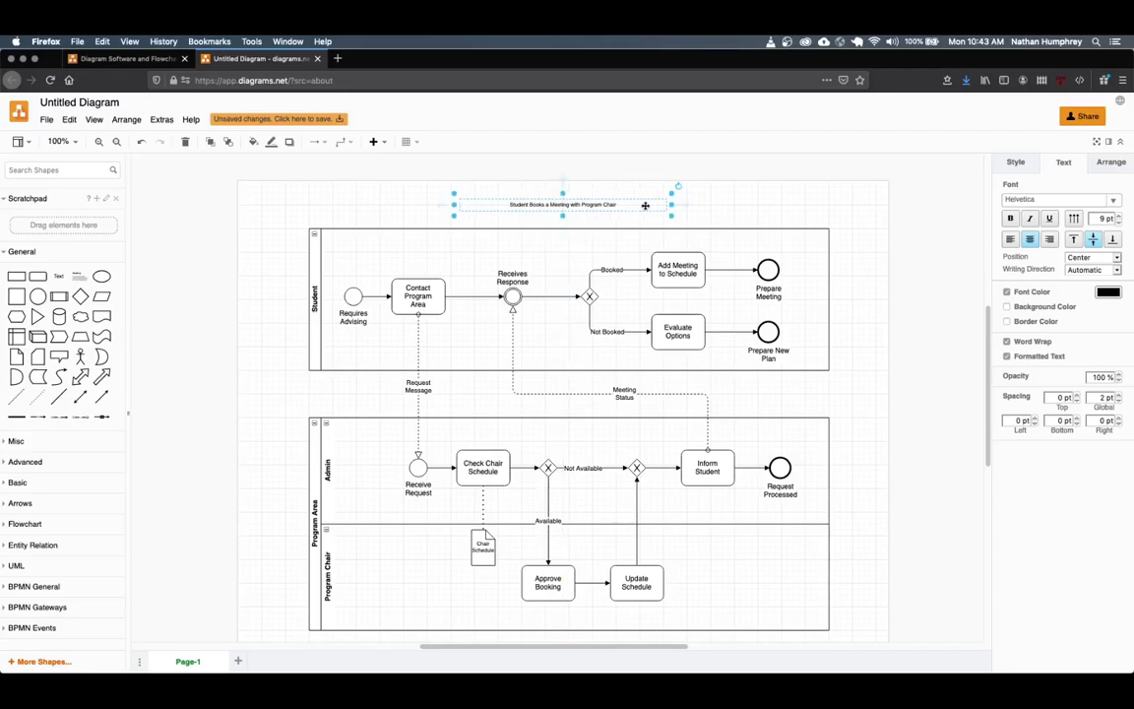
left_click(1119, 214)
left_click(1119, 214)
left_click(1119, 214)
left_click(1119, 215)
left_click(1119, 214)
left_click(1119, 214)
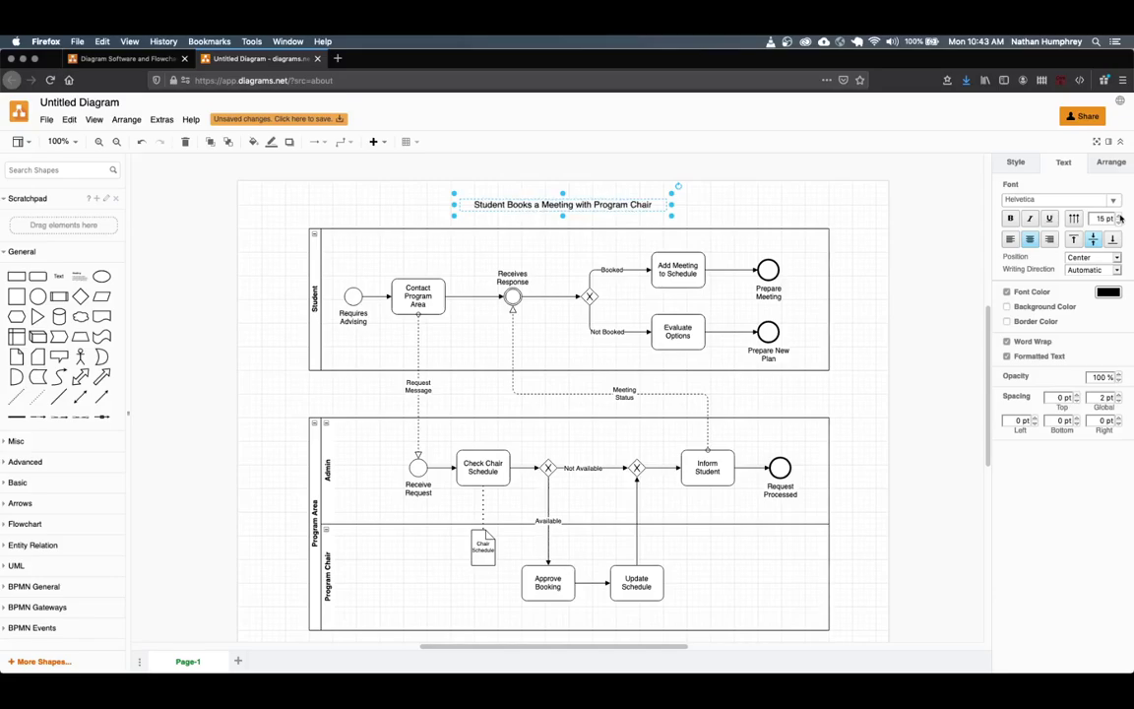
left_click(1119, 215)
left_click(1013, 218)
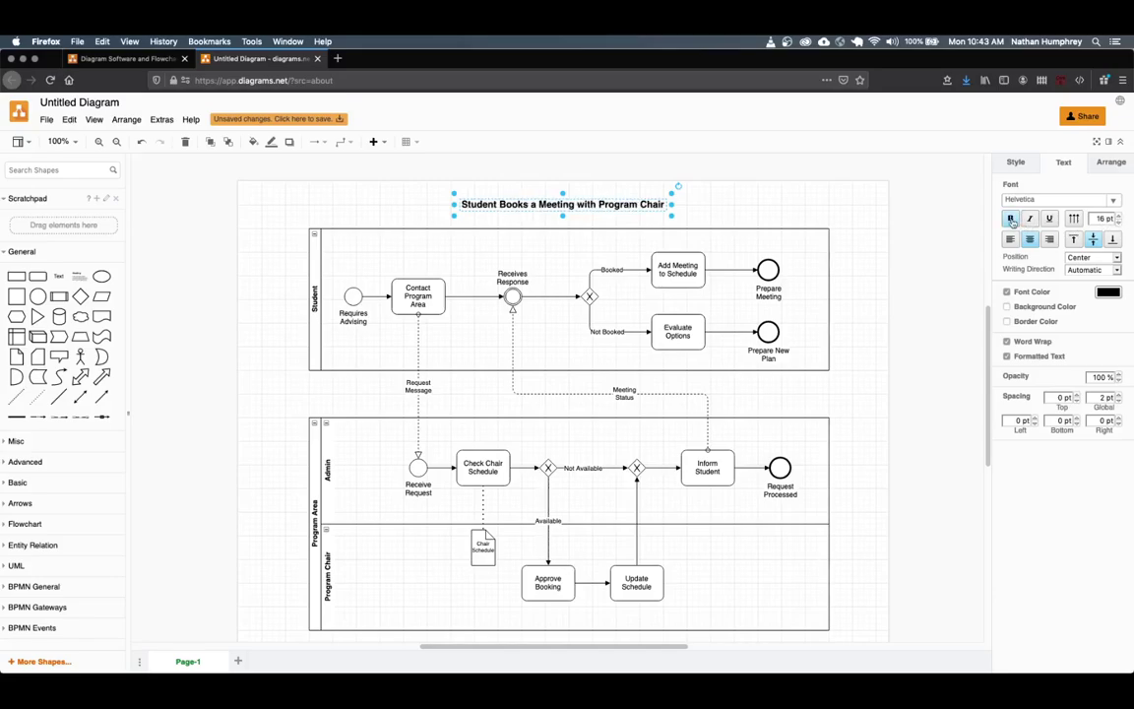
left_click(723, 212)
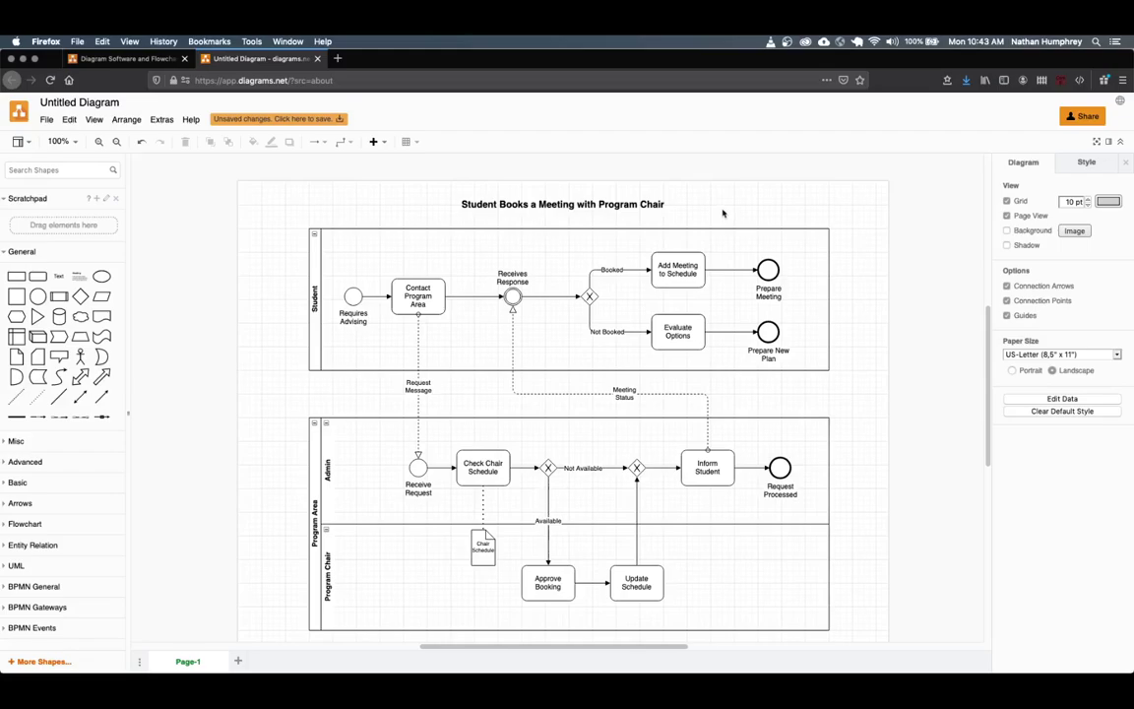
- Start saving the diagram and set the filename to bpmn-student-books-meeting
scroll(722, 213, "down", 2)
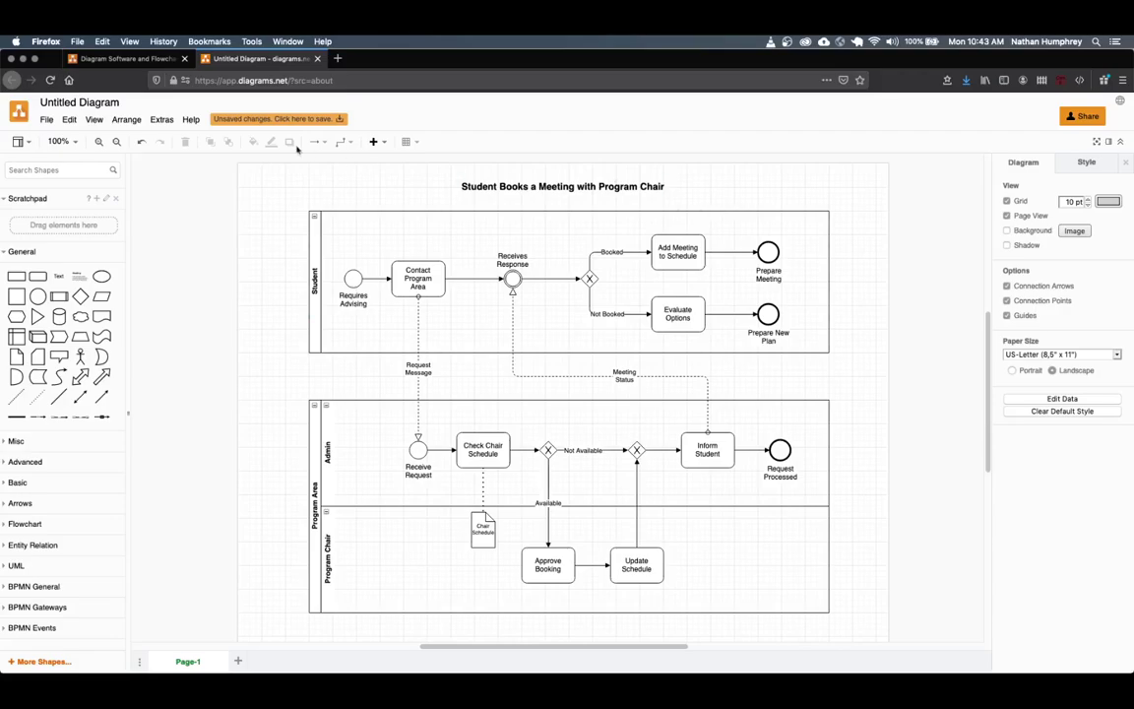
left_click(46, 120)
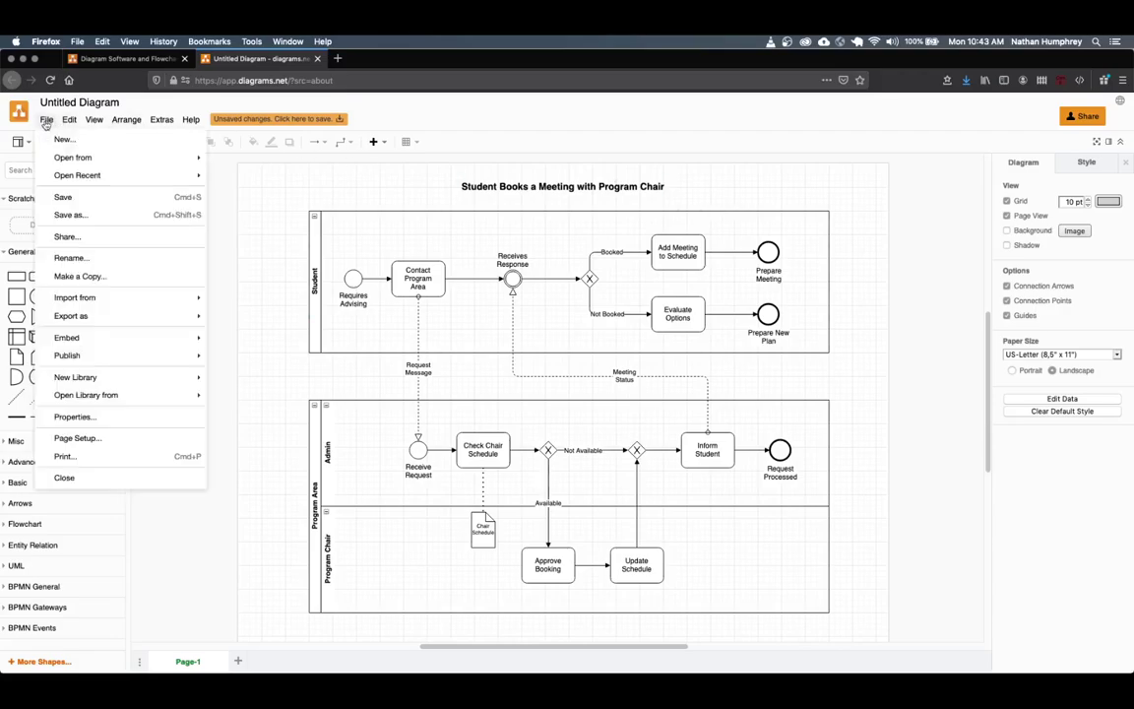
left_click(79, 200)
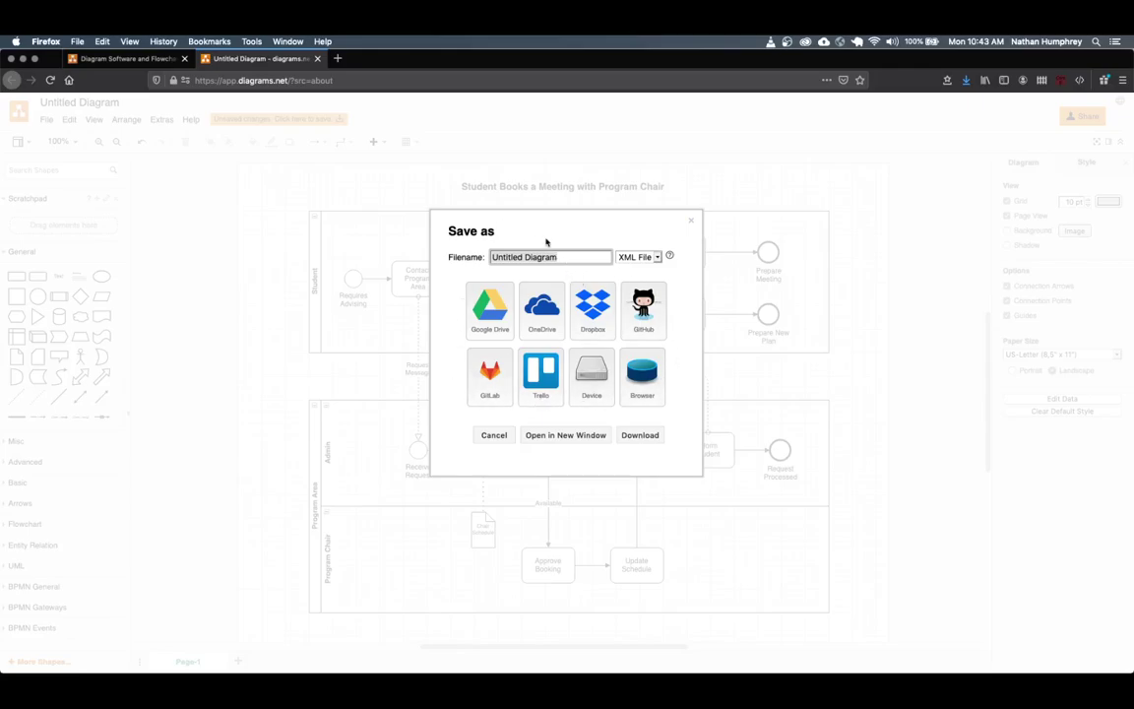
type("bo")
type("mn")
type("-student-")
type("books-meeting")
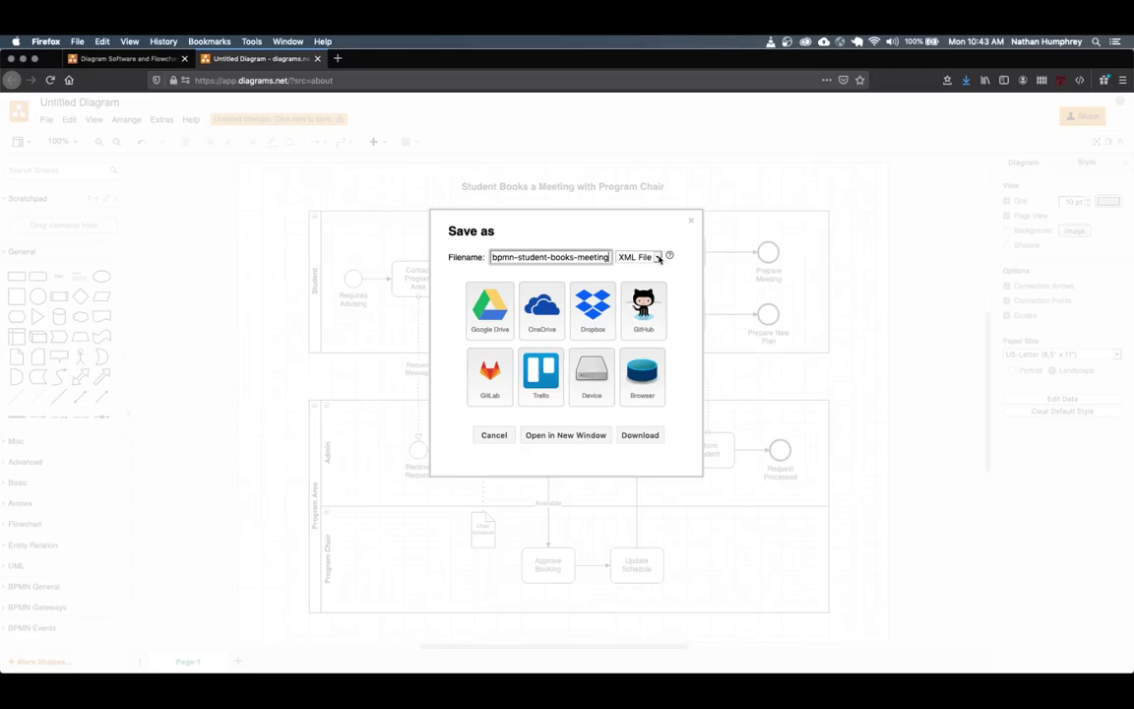
- Keep the XML File format and save the diagram to the device
left_click(658, 258)
left_click(658, 258)
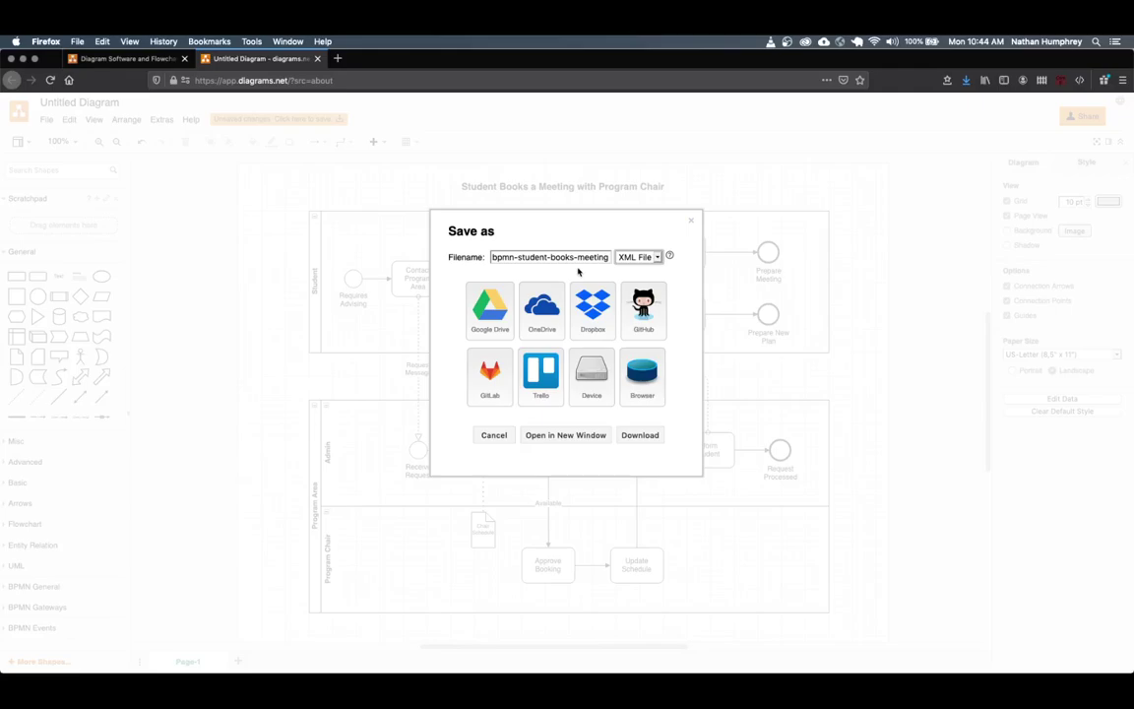
left_click(591, 380)
left_click_drag(166, 215, 233, 167)
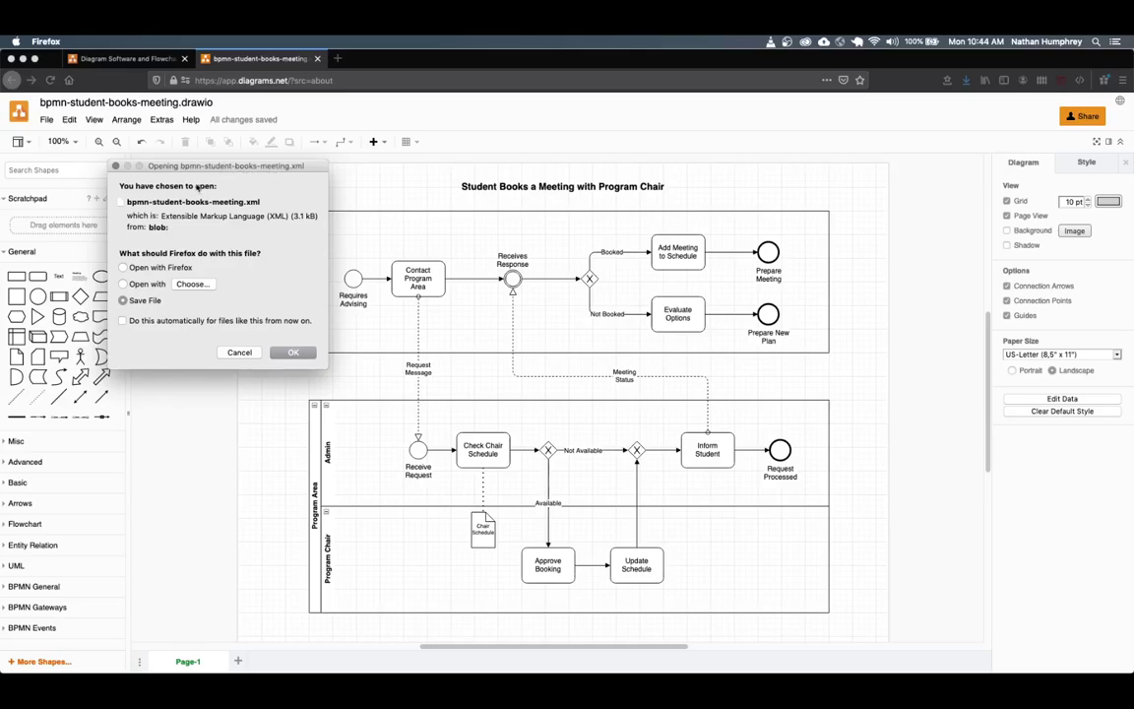